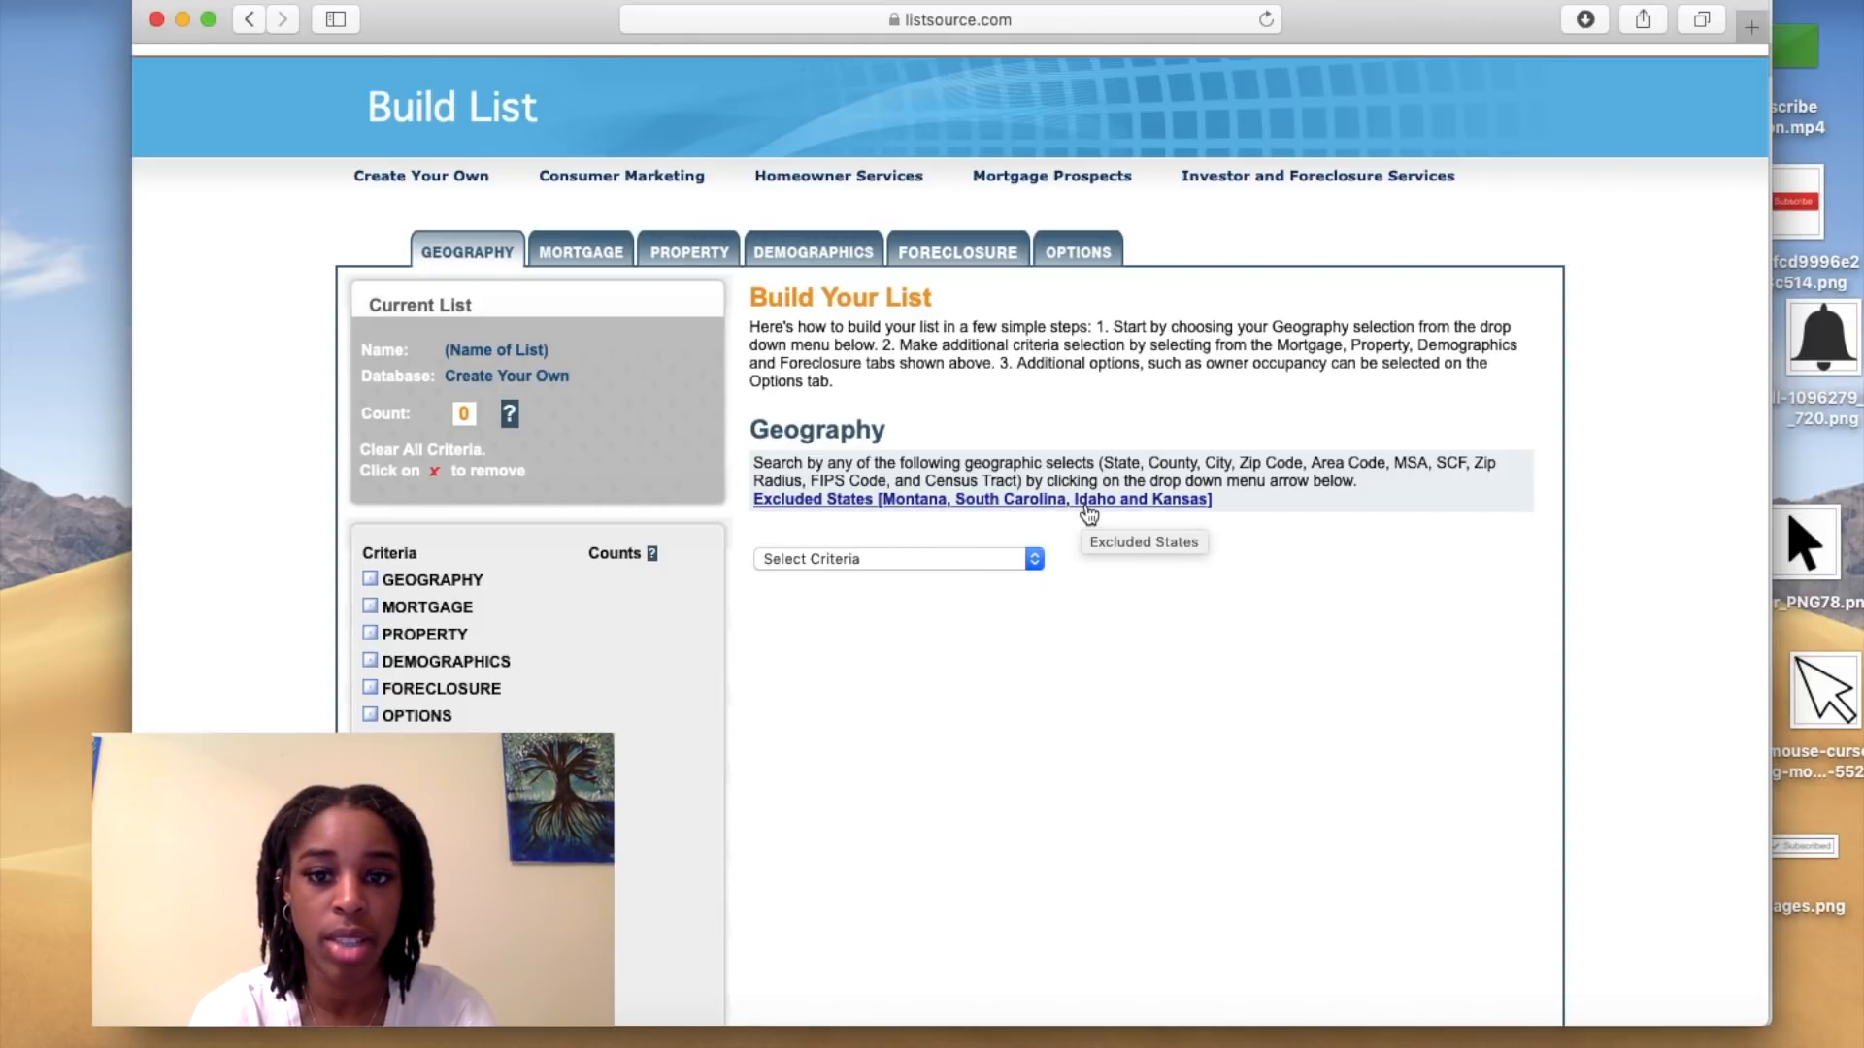
# - Set the geography criterion to County and choose Georgia as the state
pyautogui.click(1035, 561)
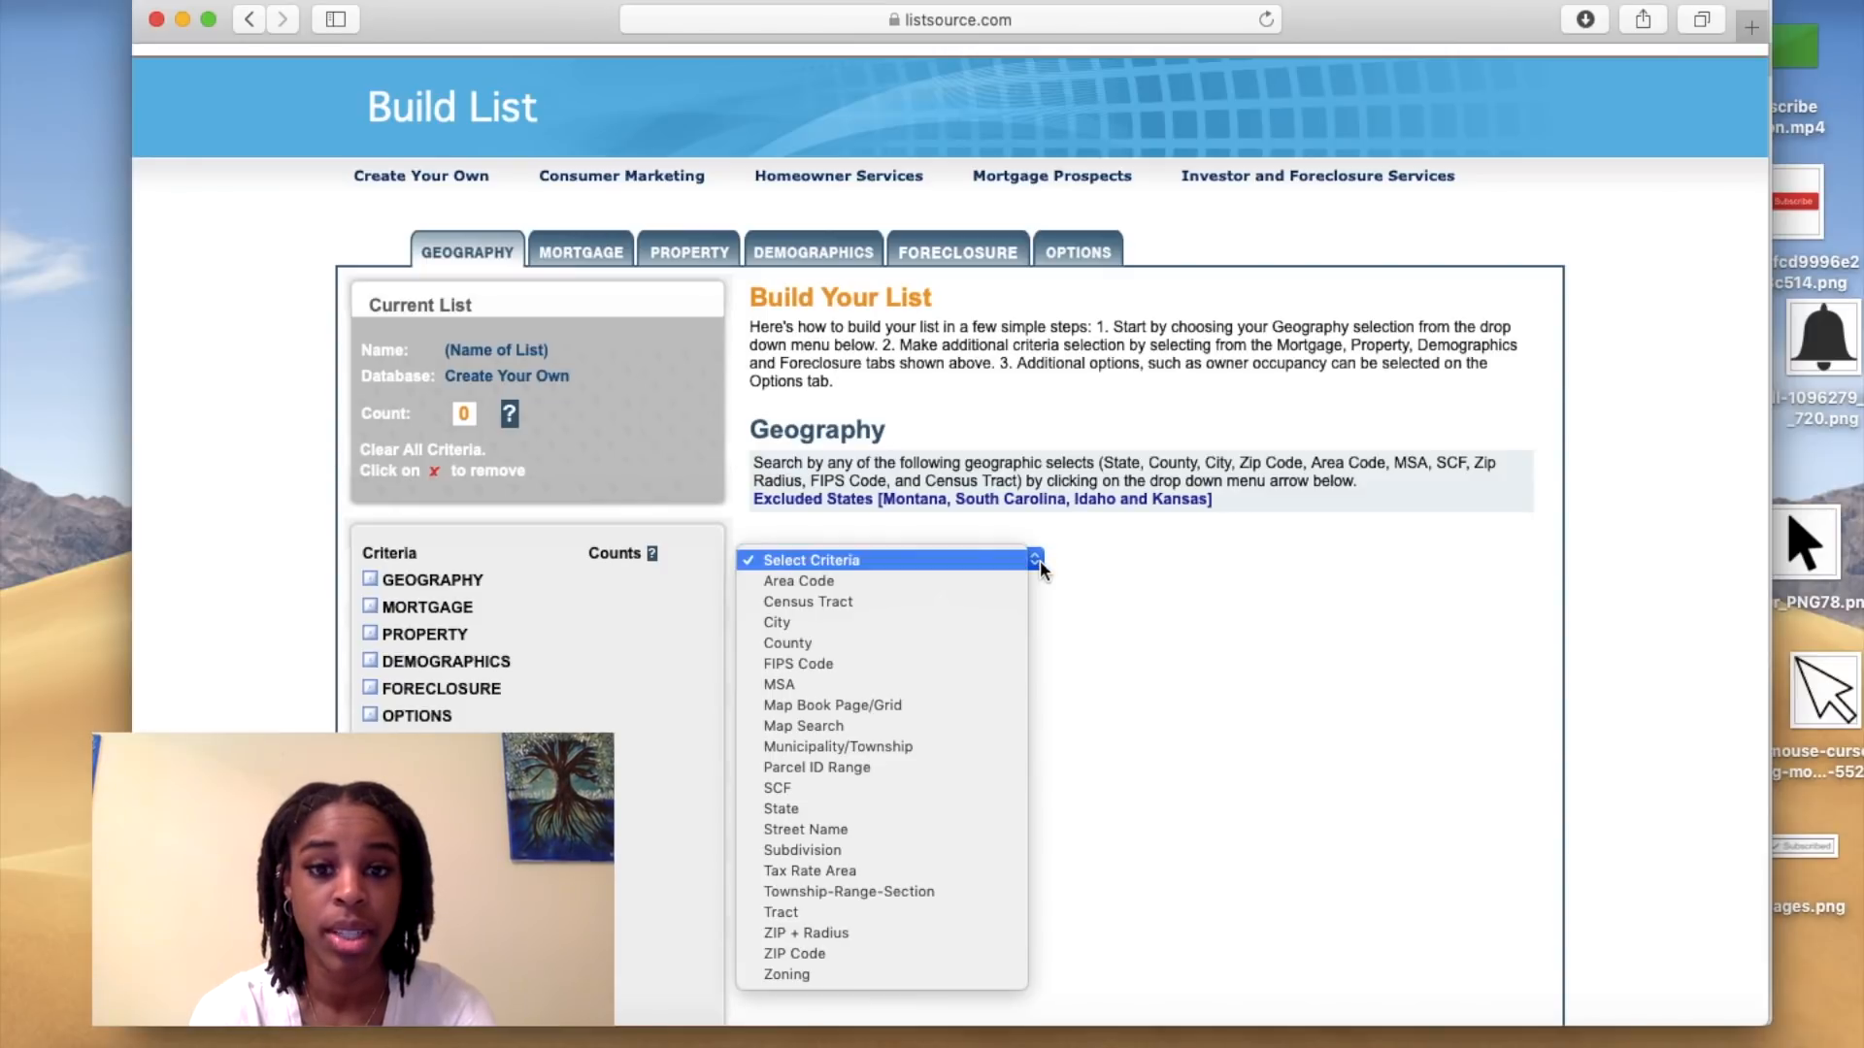
pyautogui.click(951, 643)
pyautogui.click(960, 678)
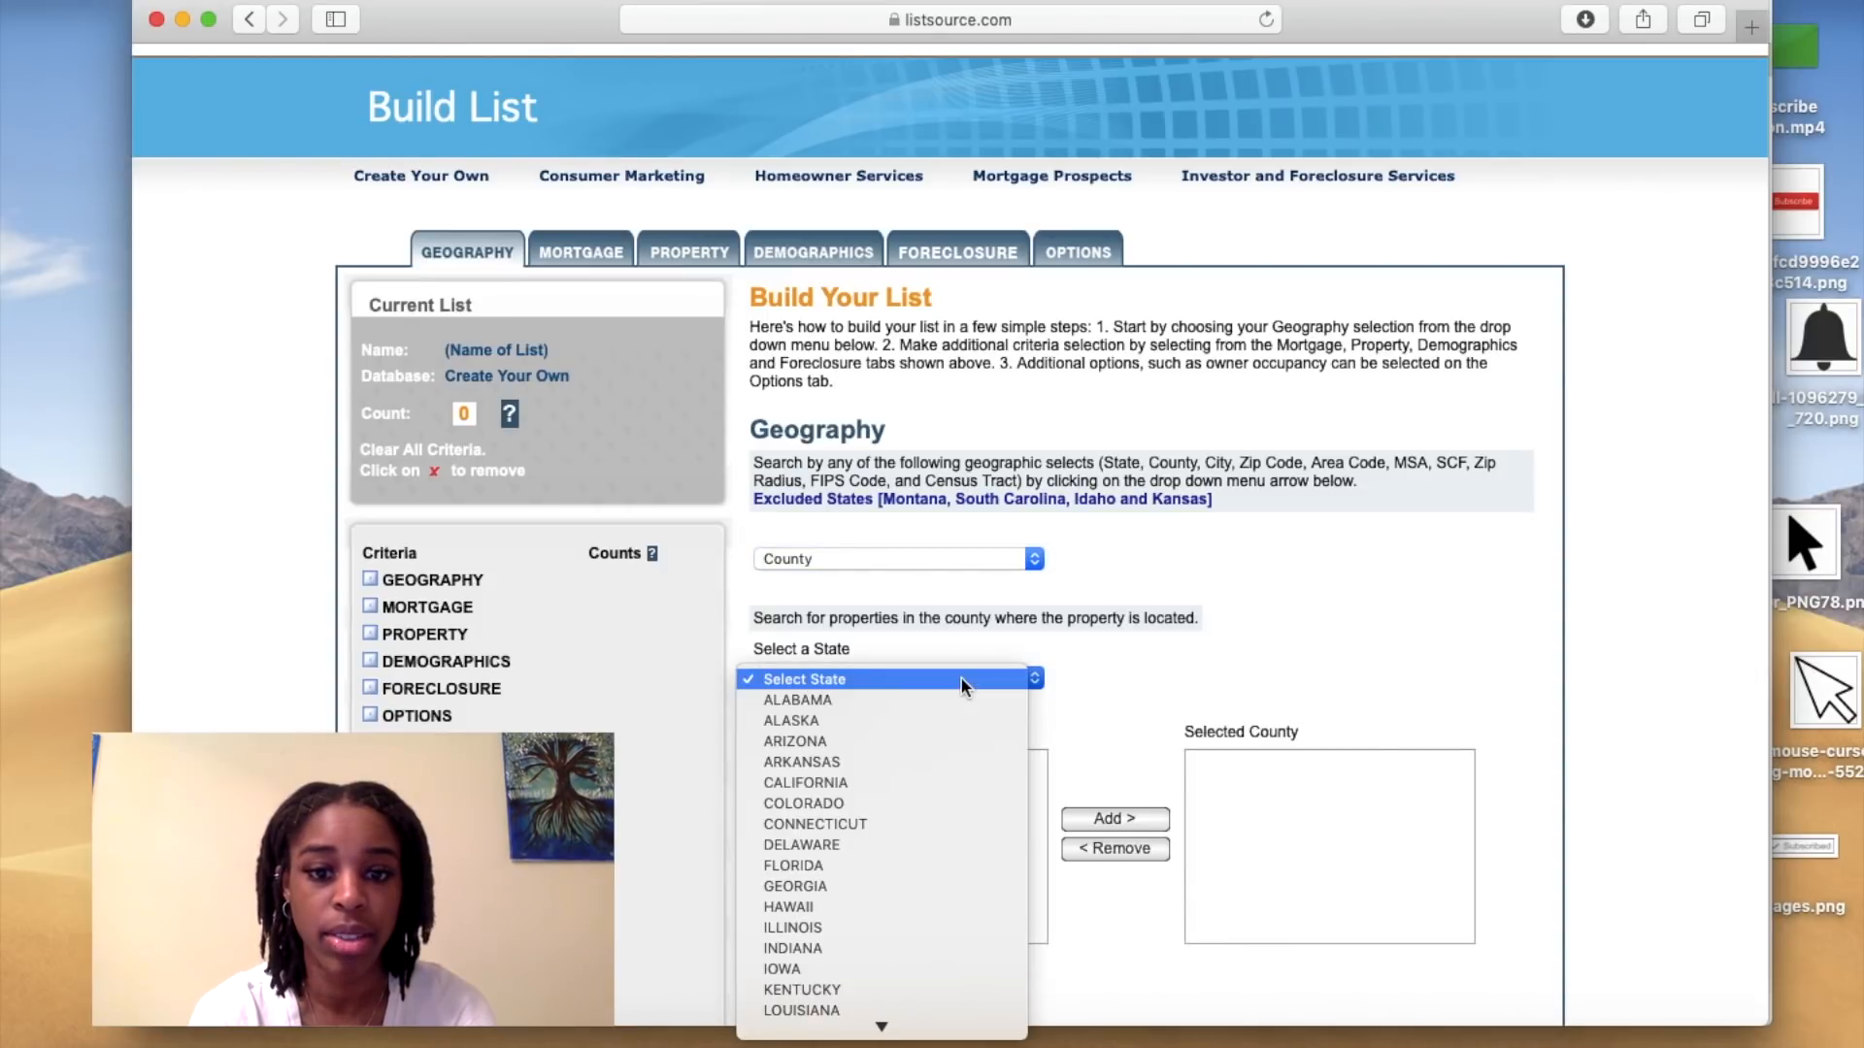
pyautogui.press('g')
pyautogui.press('Return')
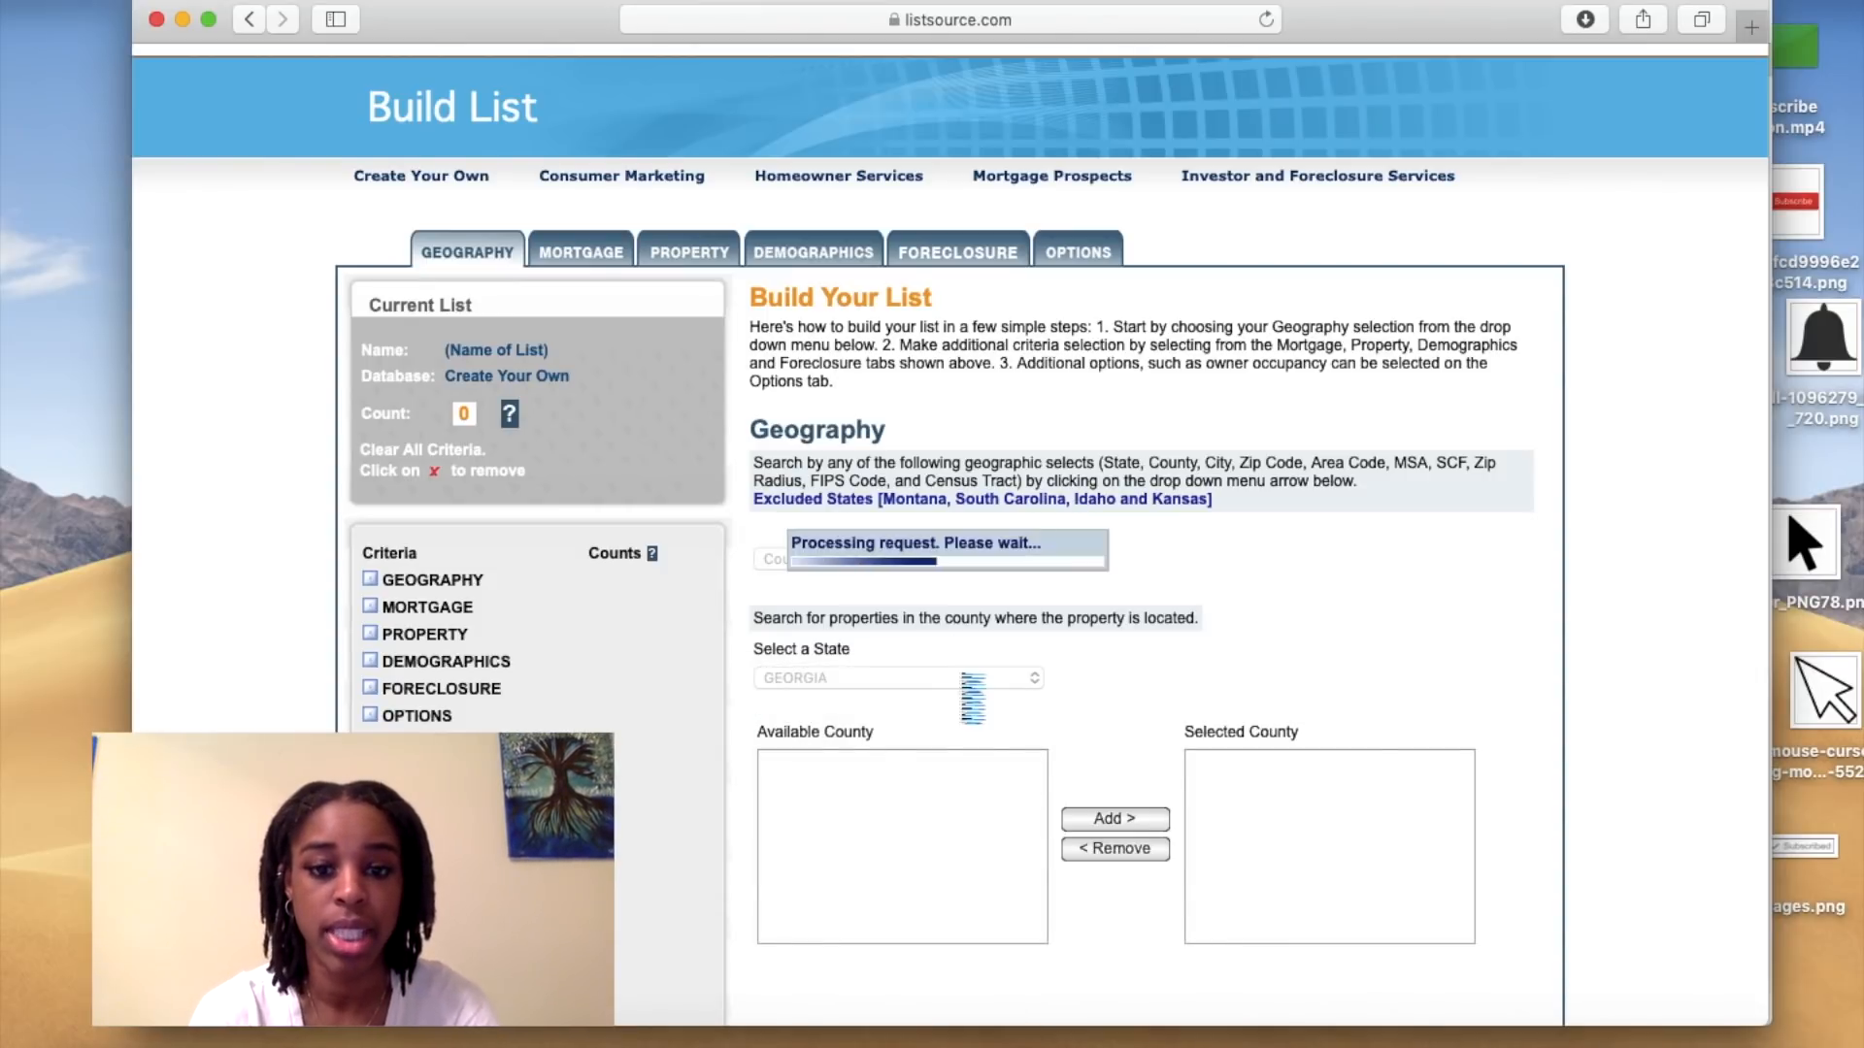
# - Add GA:FULTON from the available Georgia counties to the selected counties
pyautogui.scroll(-4, 919, 817)
pyautogui.scroll(-7, 918, 817)
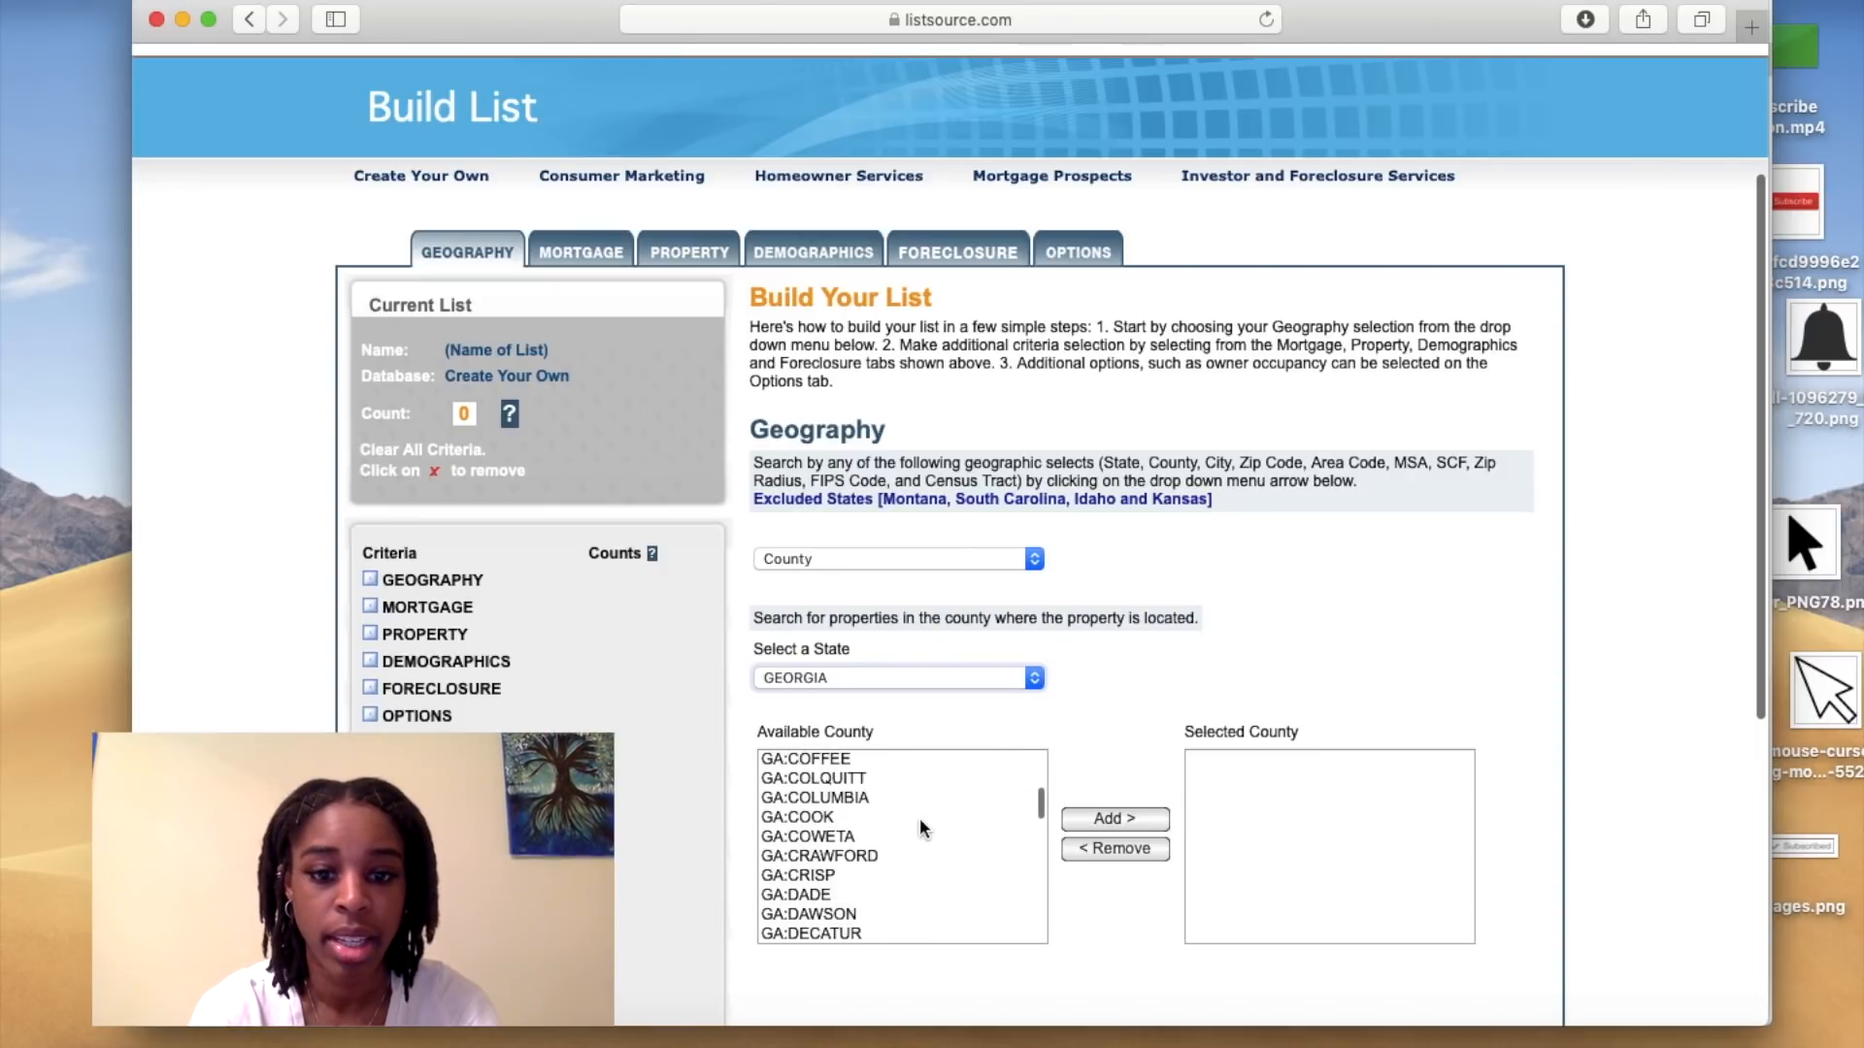
pyautogui.scroll(-5, 919, 818)
pyautogui.scroll(-2, 919, 818)
pyautogui.click(887, 874)
pyautogui.click(1126, 820)
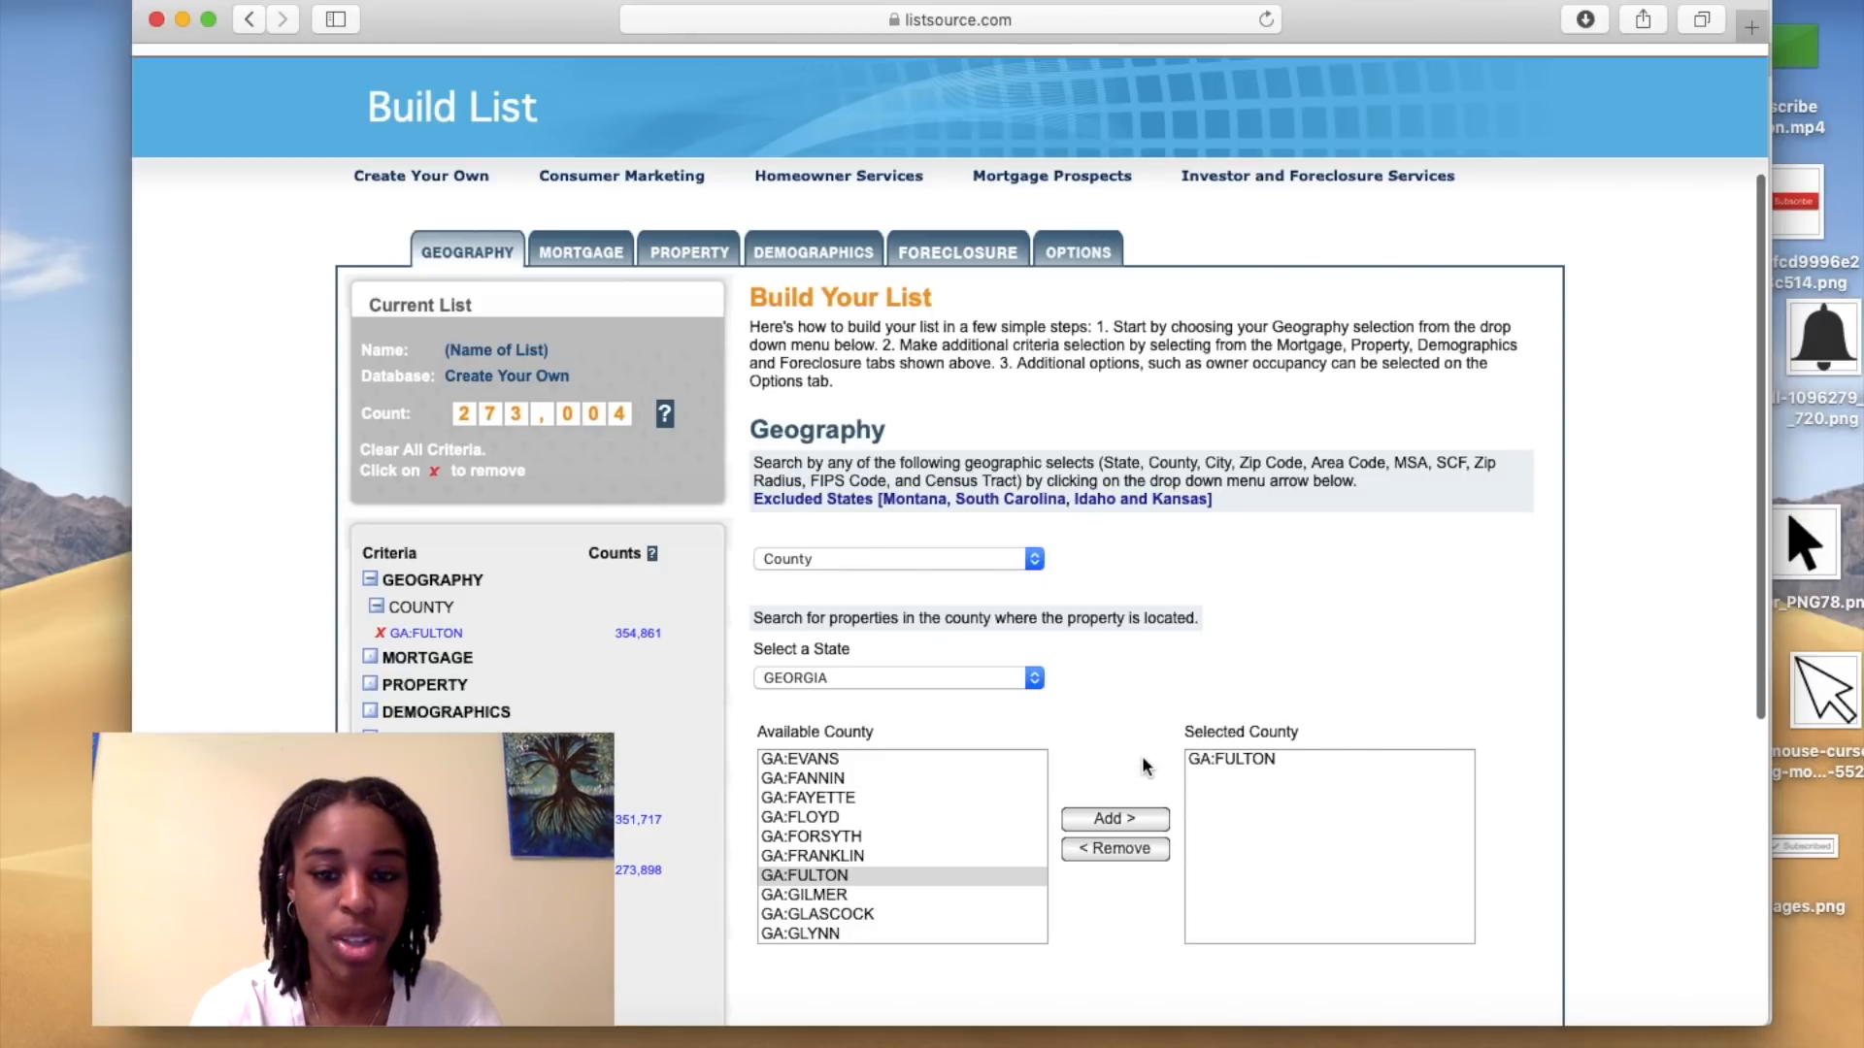
pyautogui.scroll(-2, 1143, 761)
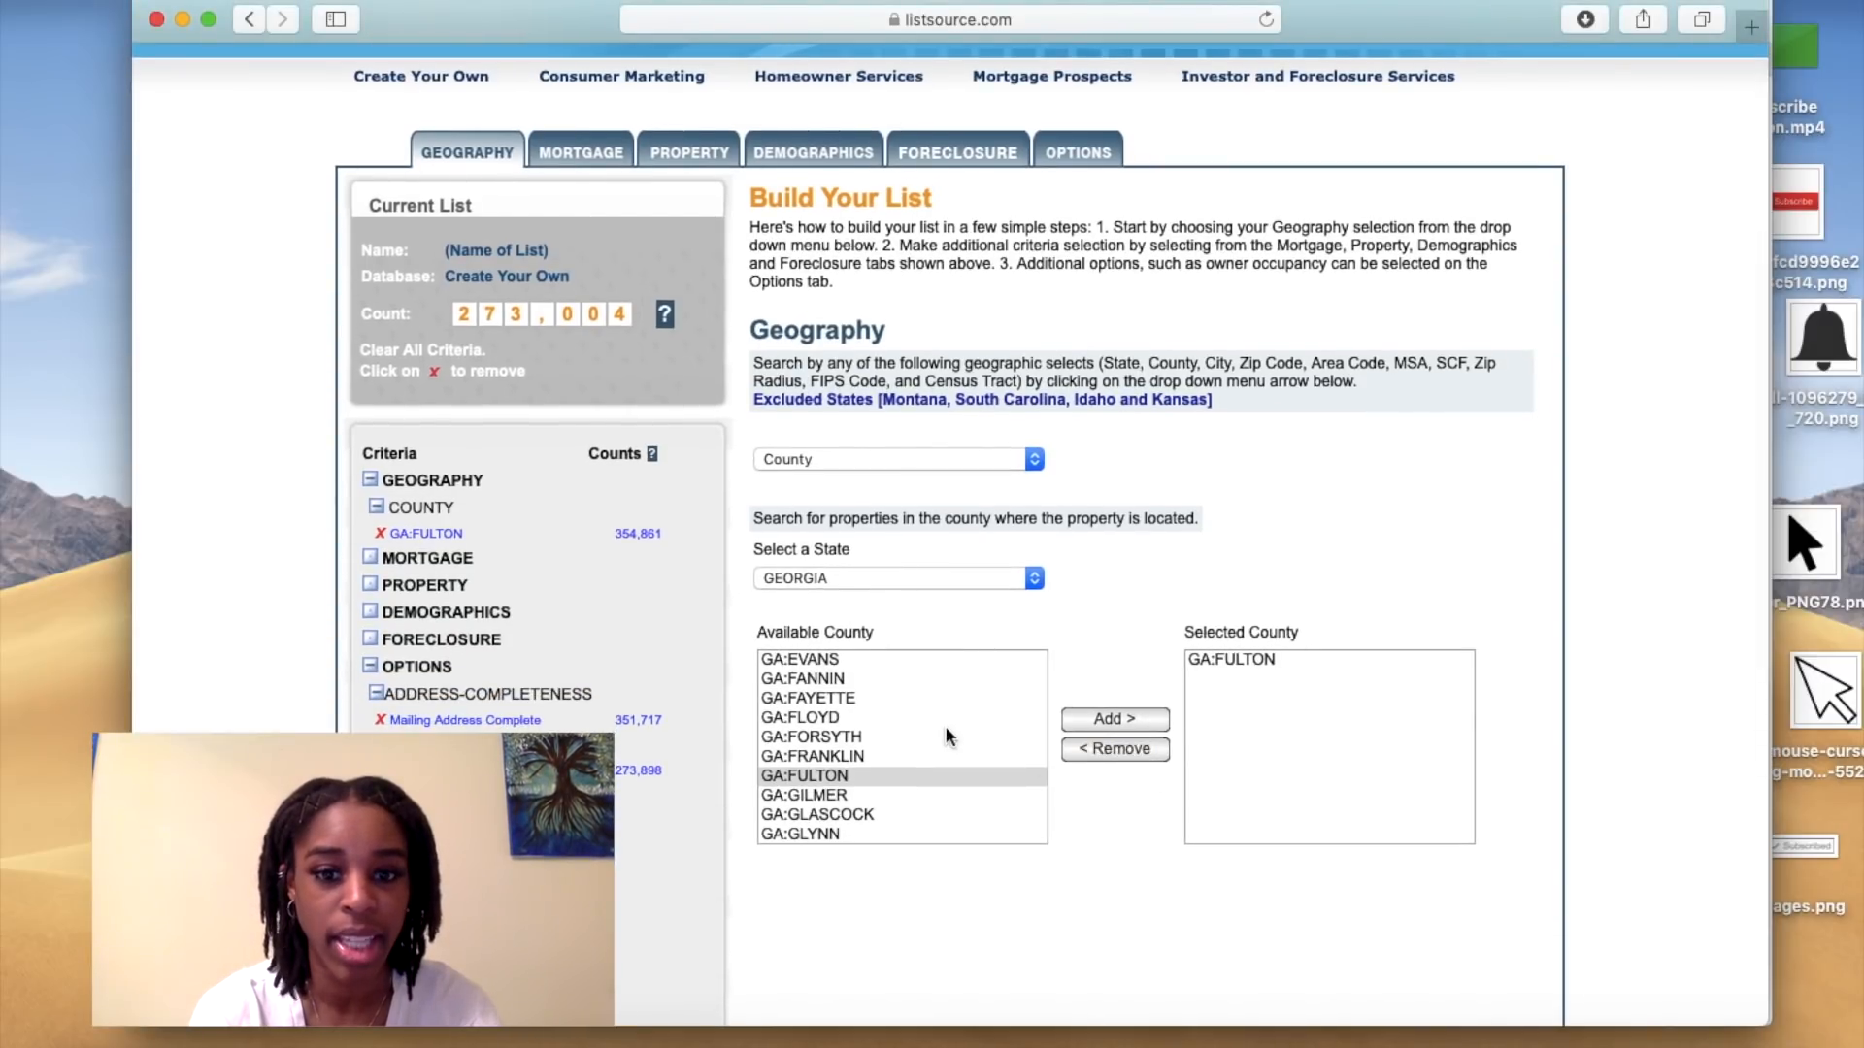
pyautogui.scroll(2, 941, 721)
pyautogui.click(941, 720)
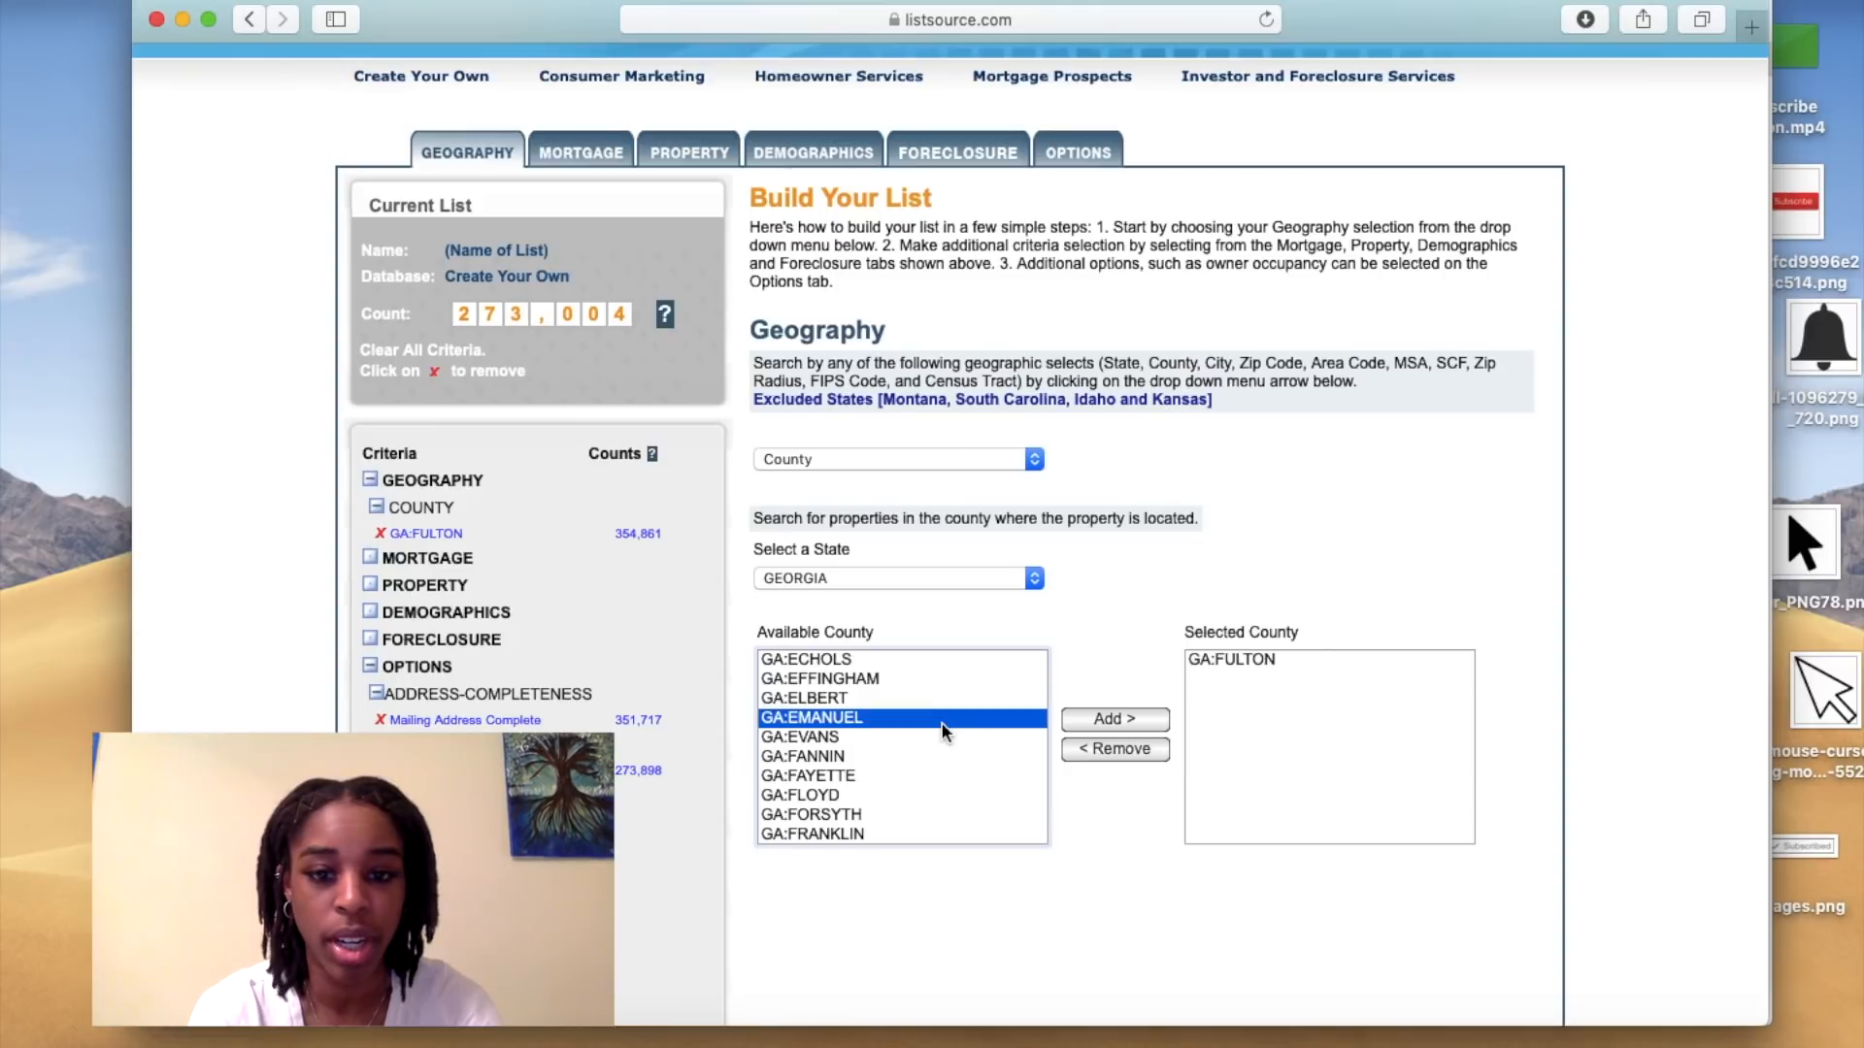
pyautogui.click(952, 460)
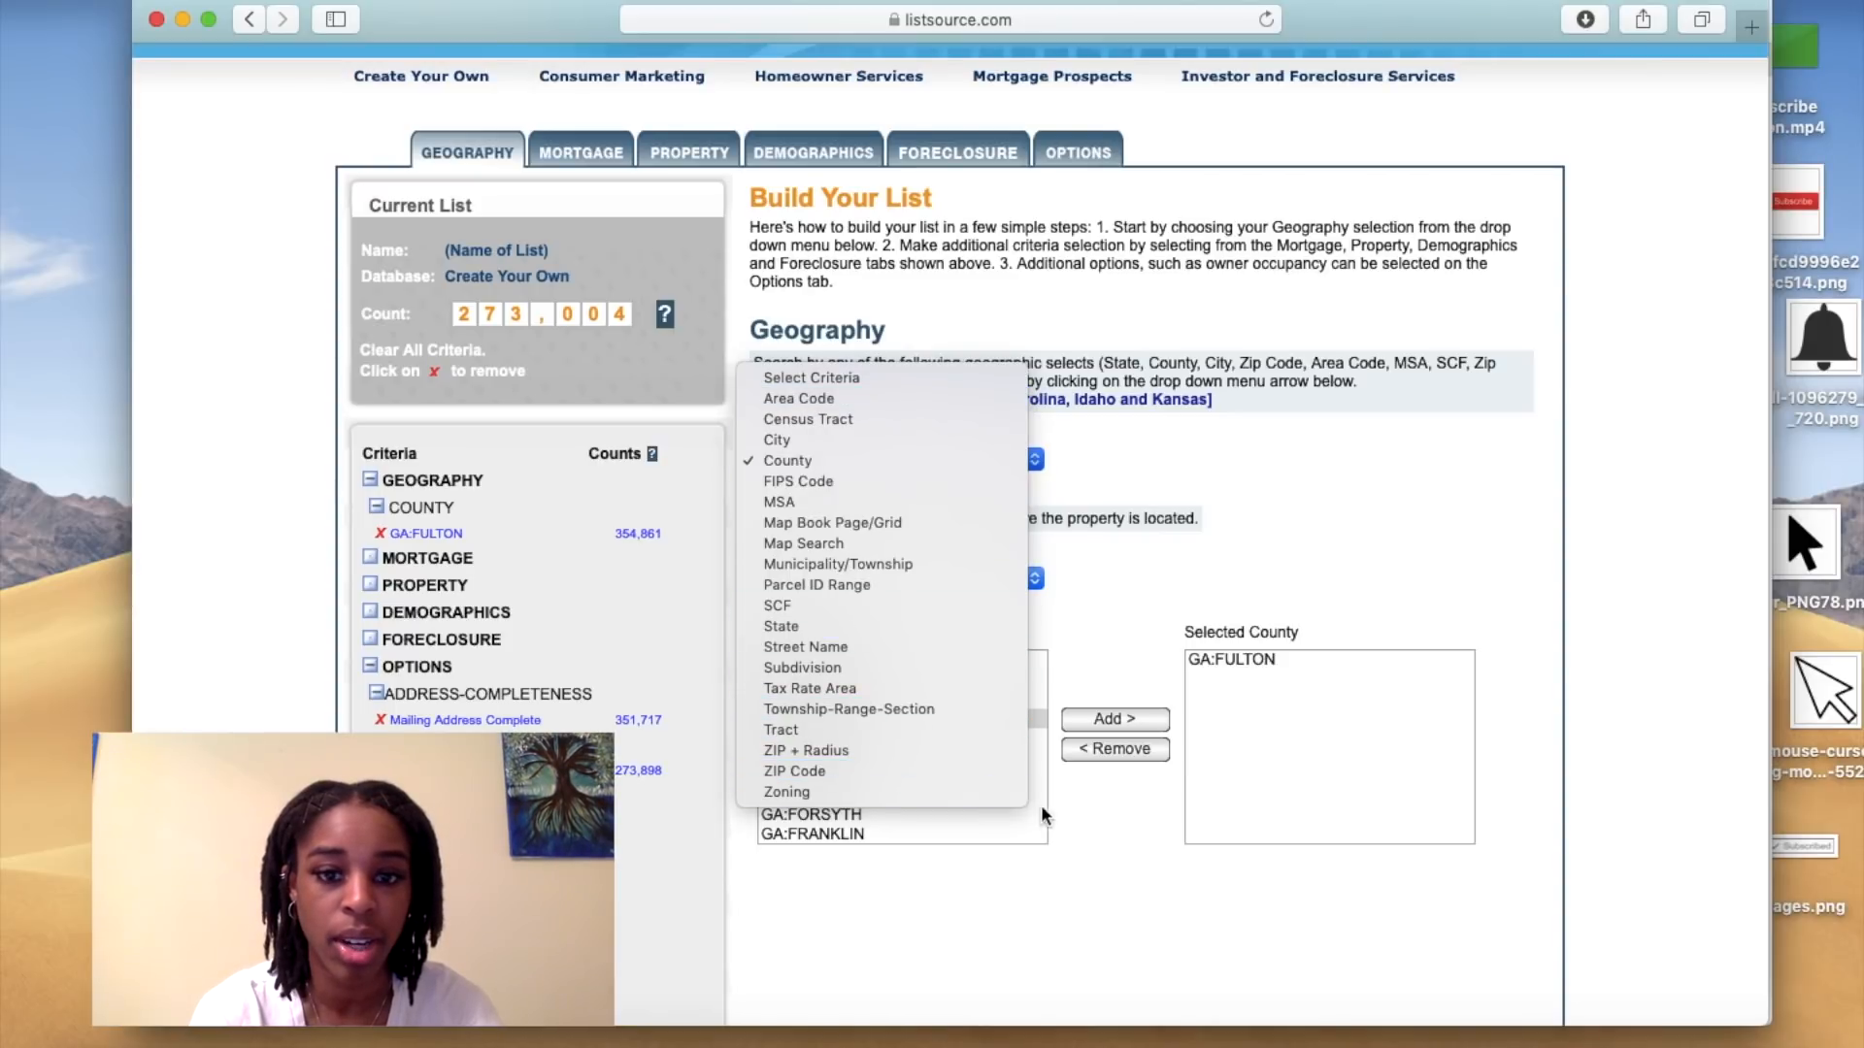
pyautogui.click(1094, 825)
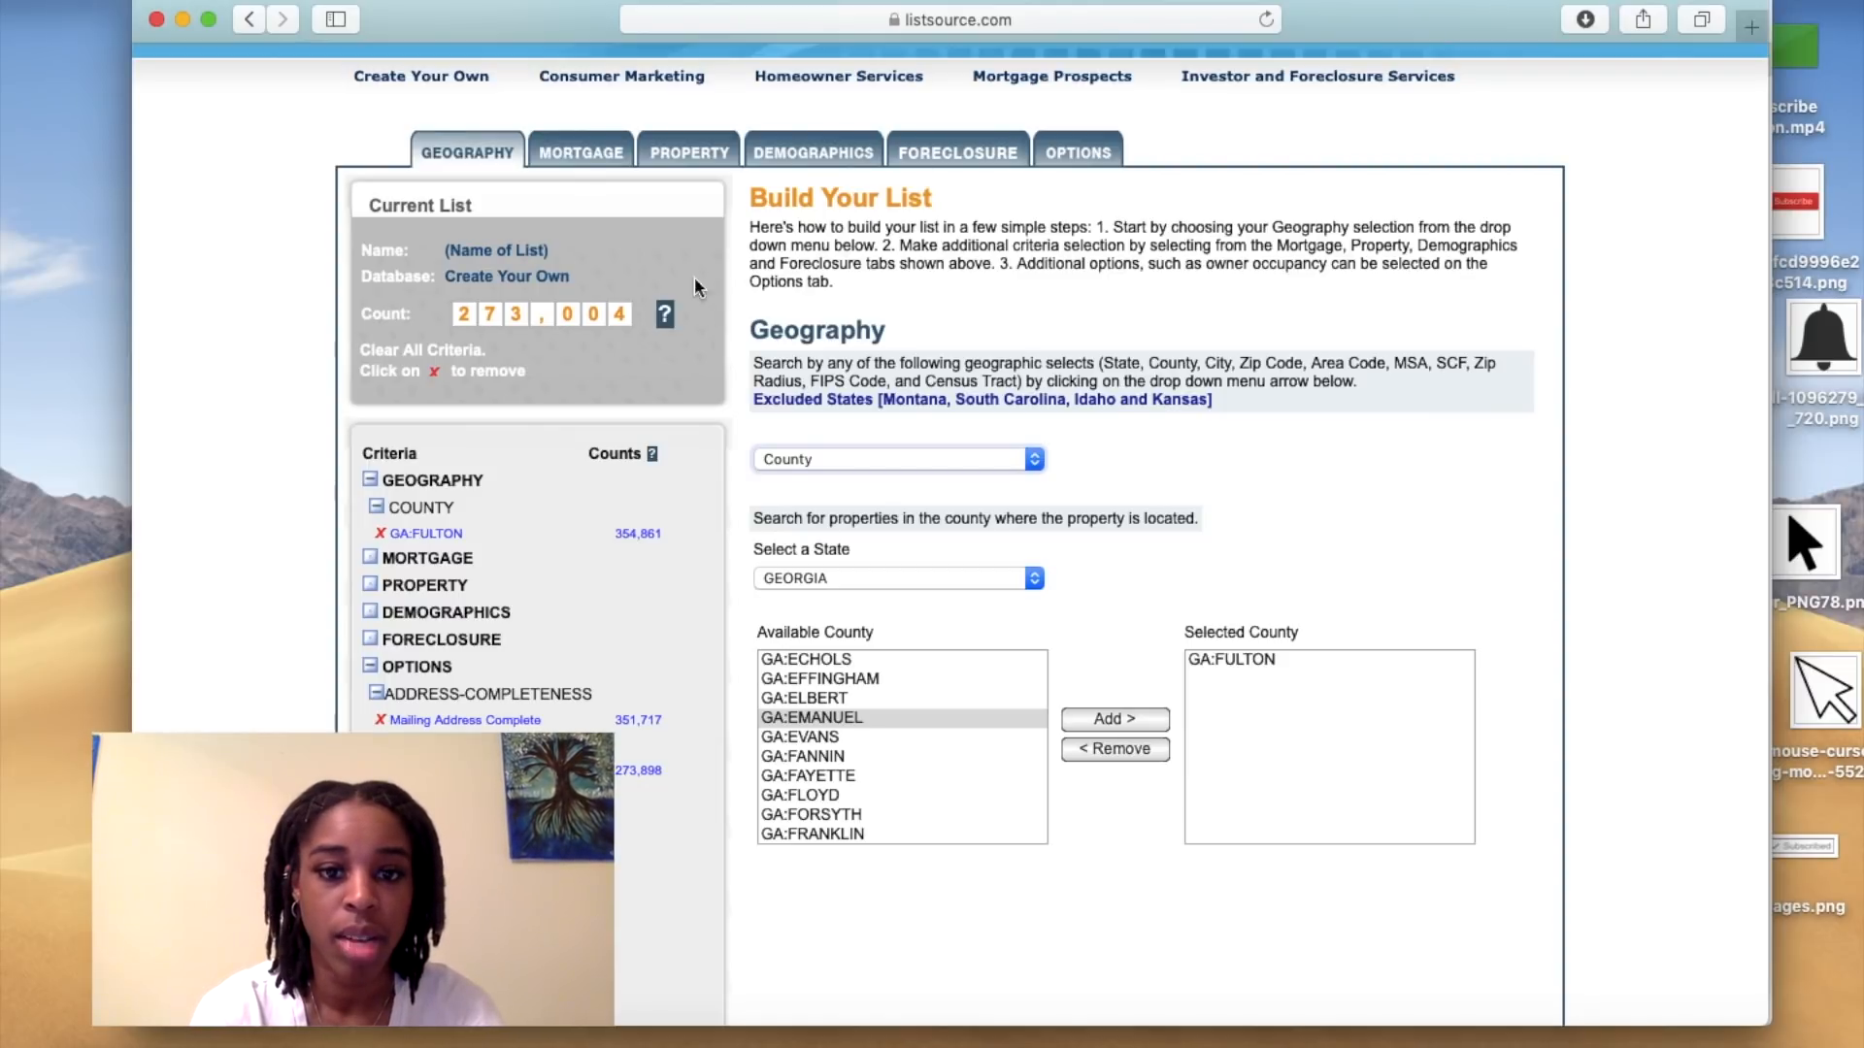
# - Add the Pre-Foreclosure property criterion and set it to Only
pyautogui.click(580, 153)
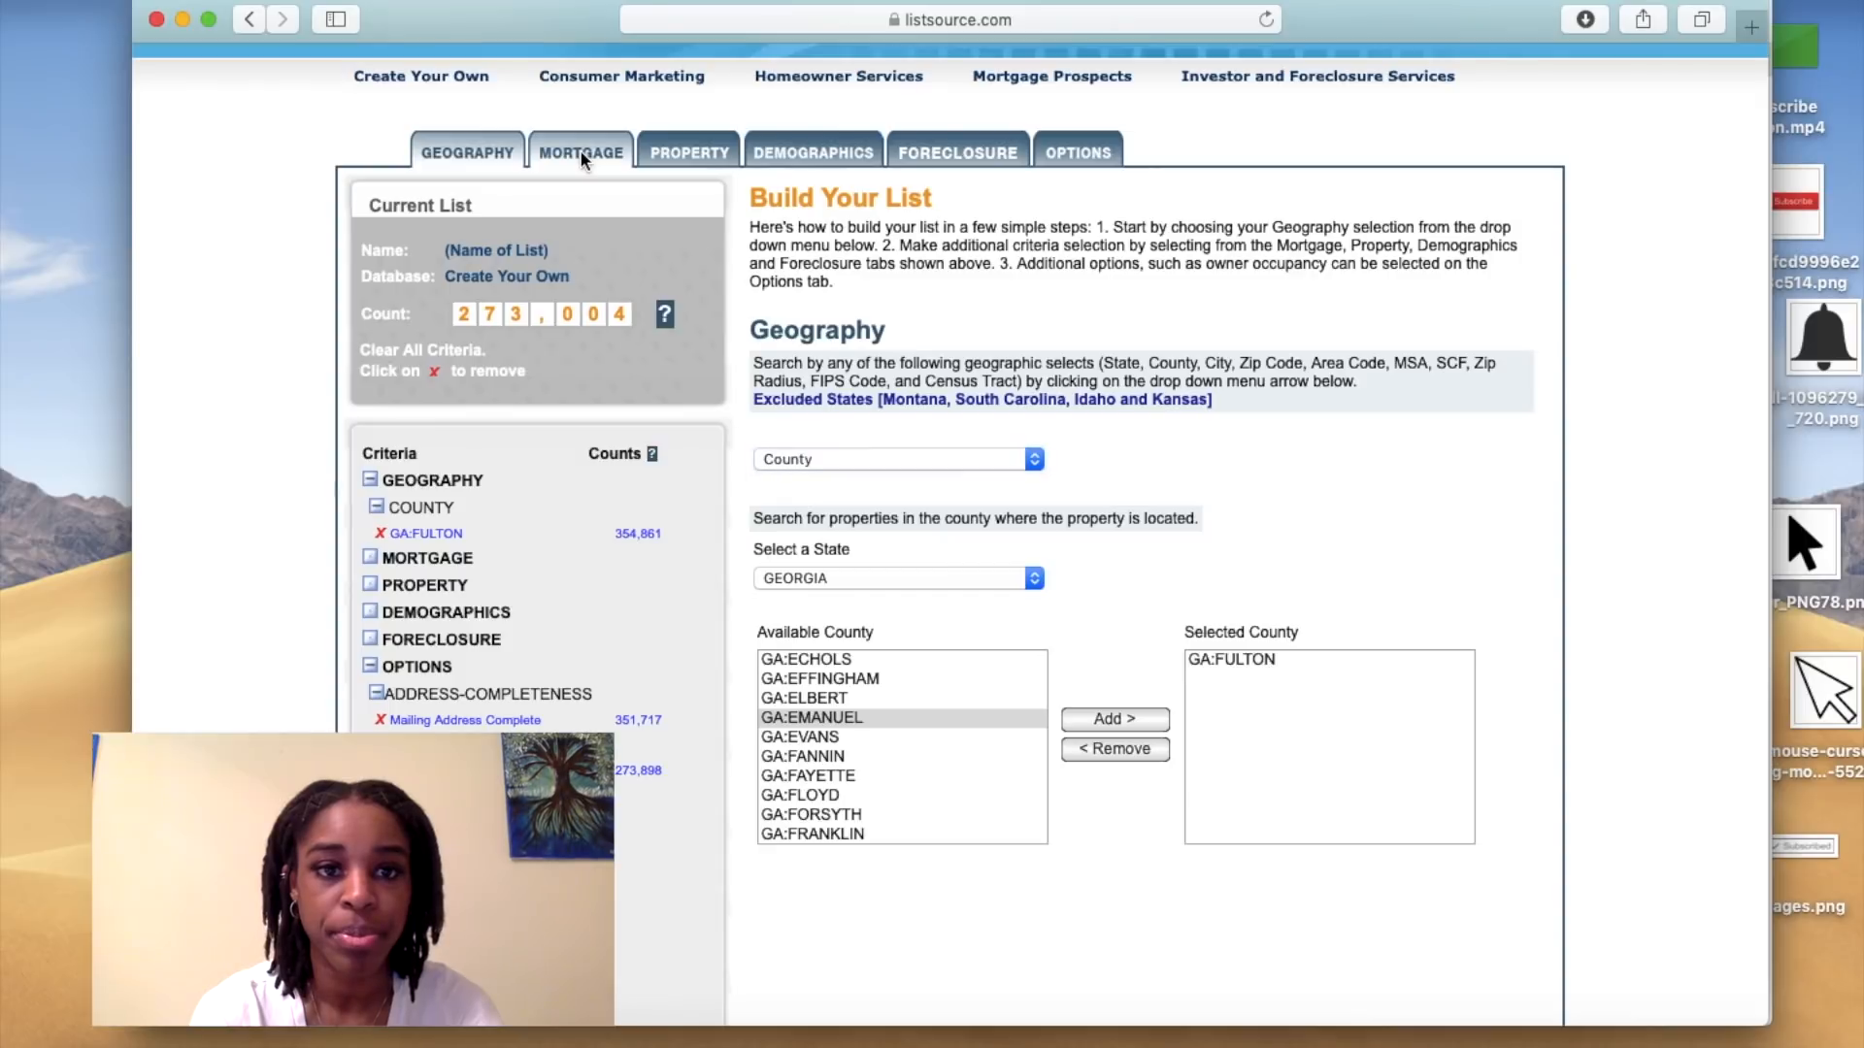
pyautogui.click(691, 156)
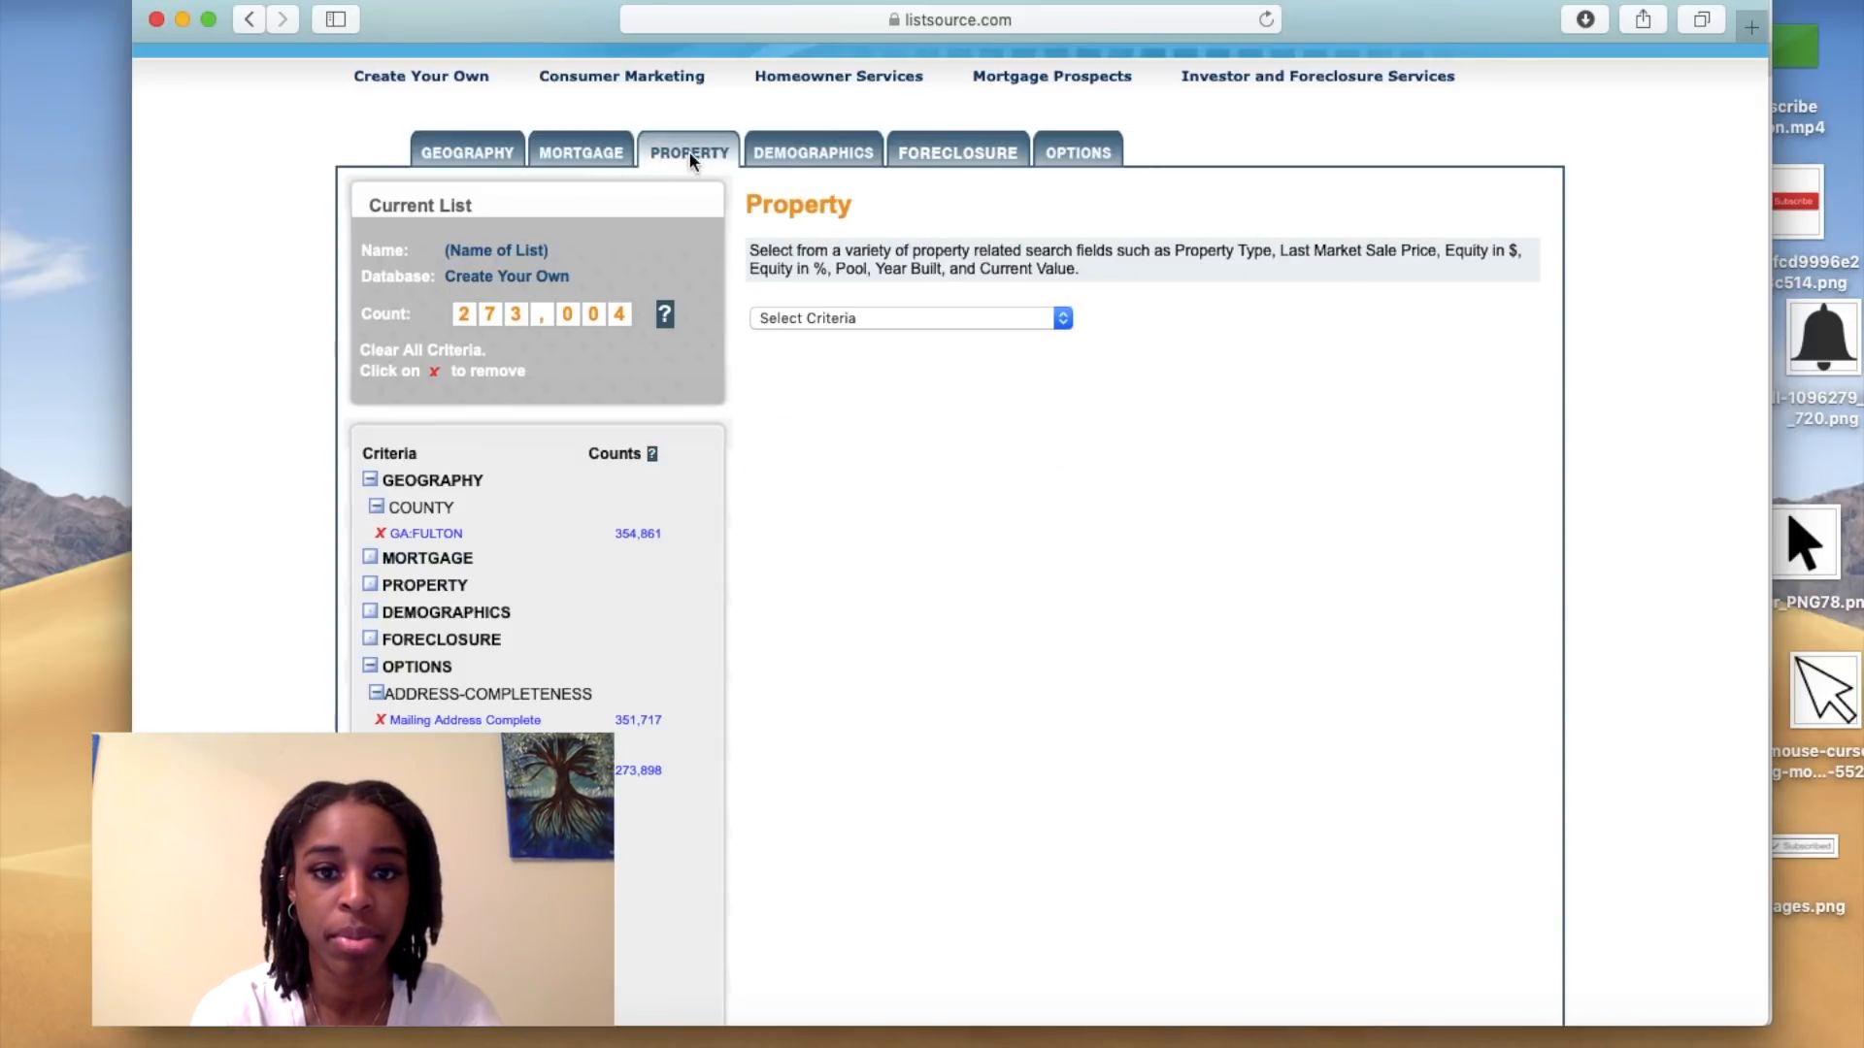
pyautogui.click(959, 322)
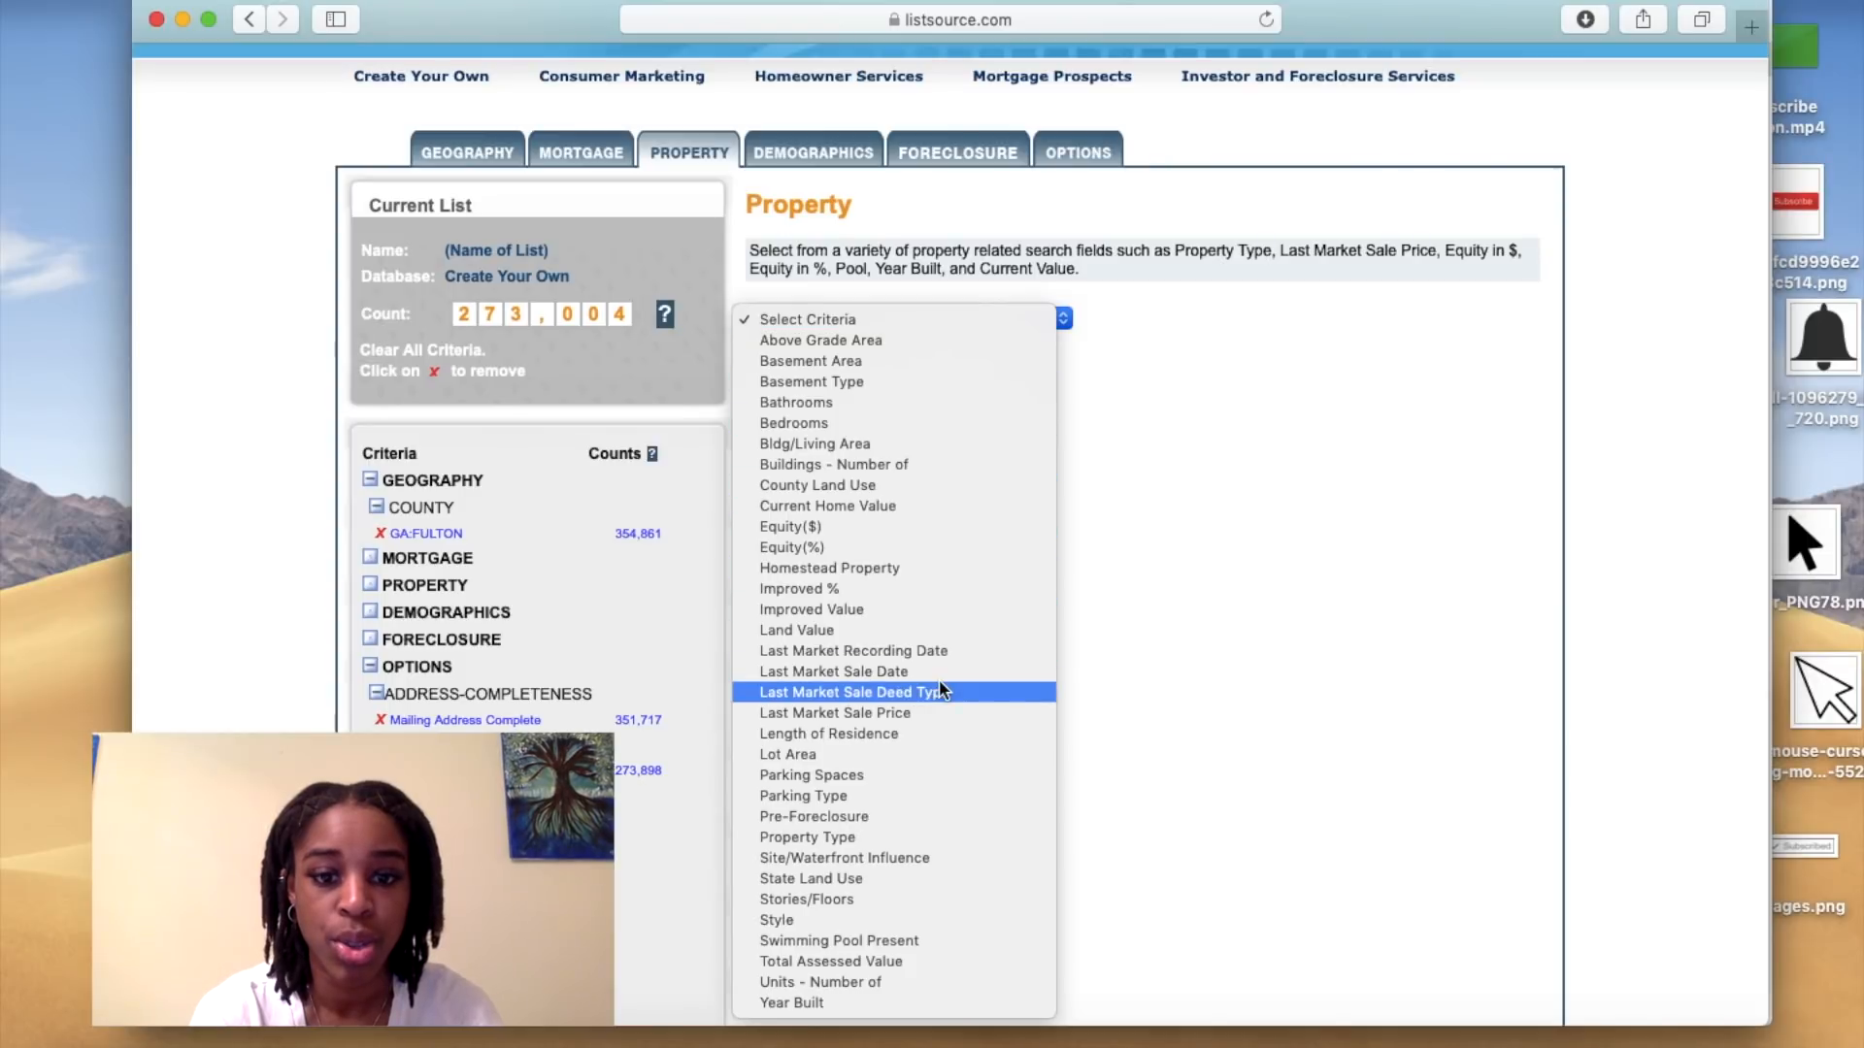
pyautogui.click(901, 816)
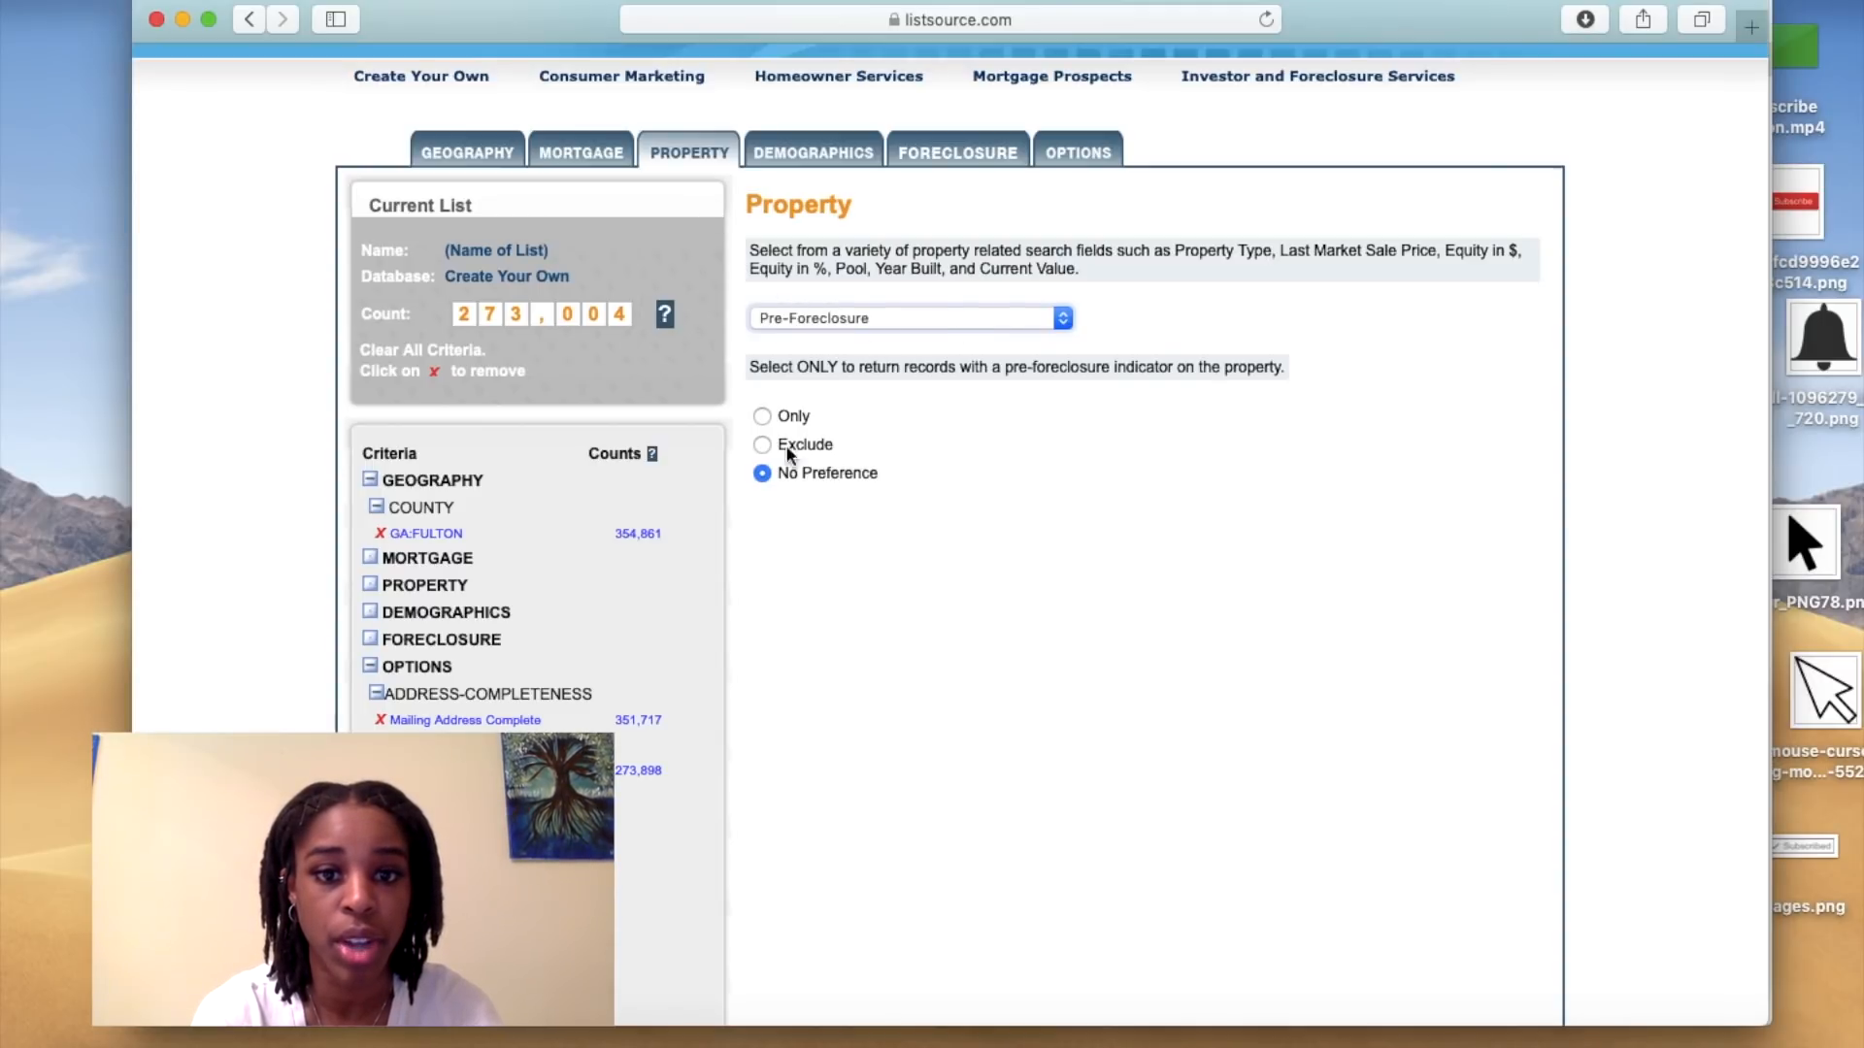
pyautogui.click(763, 417)
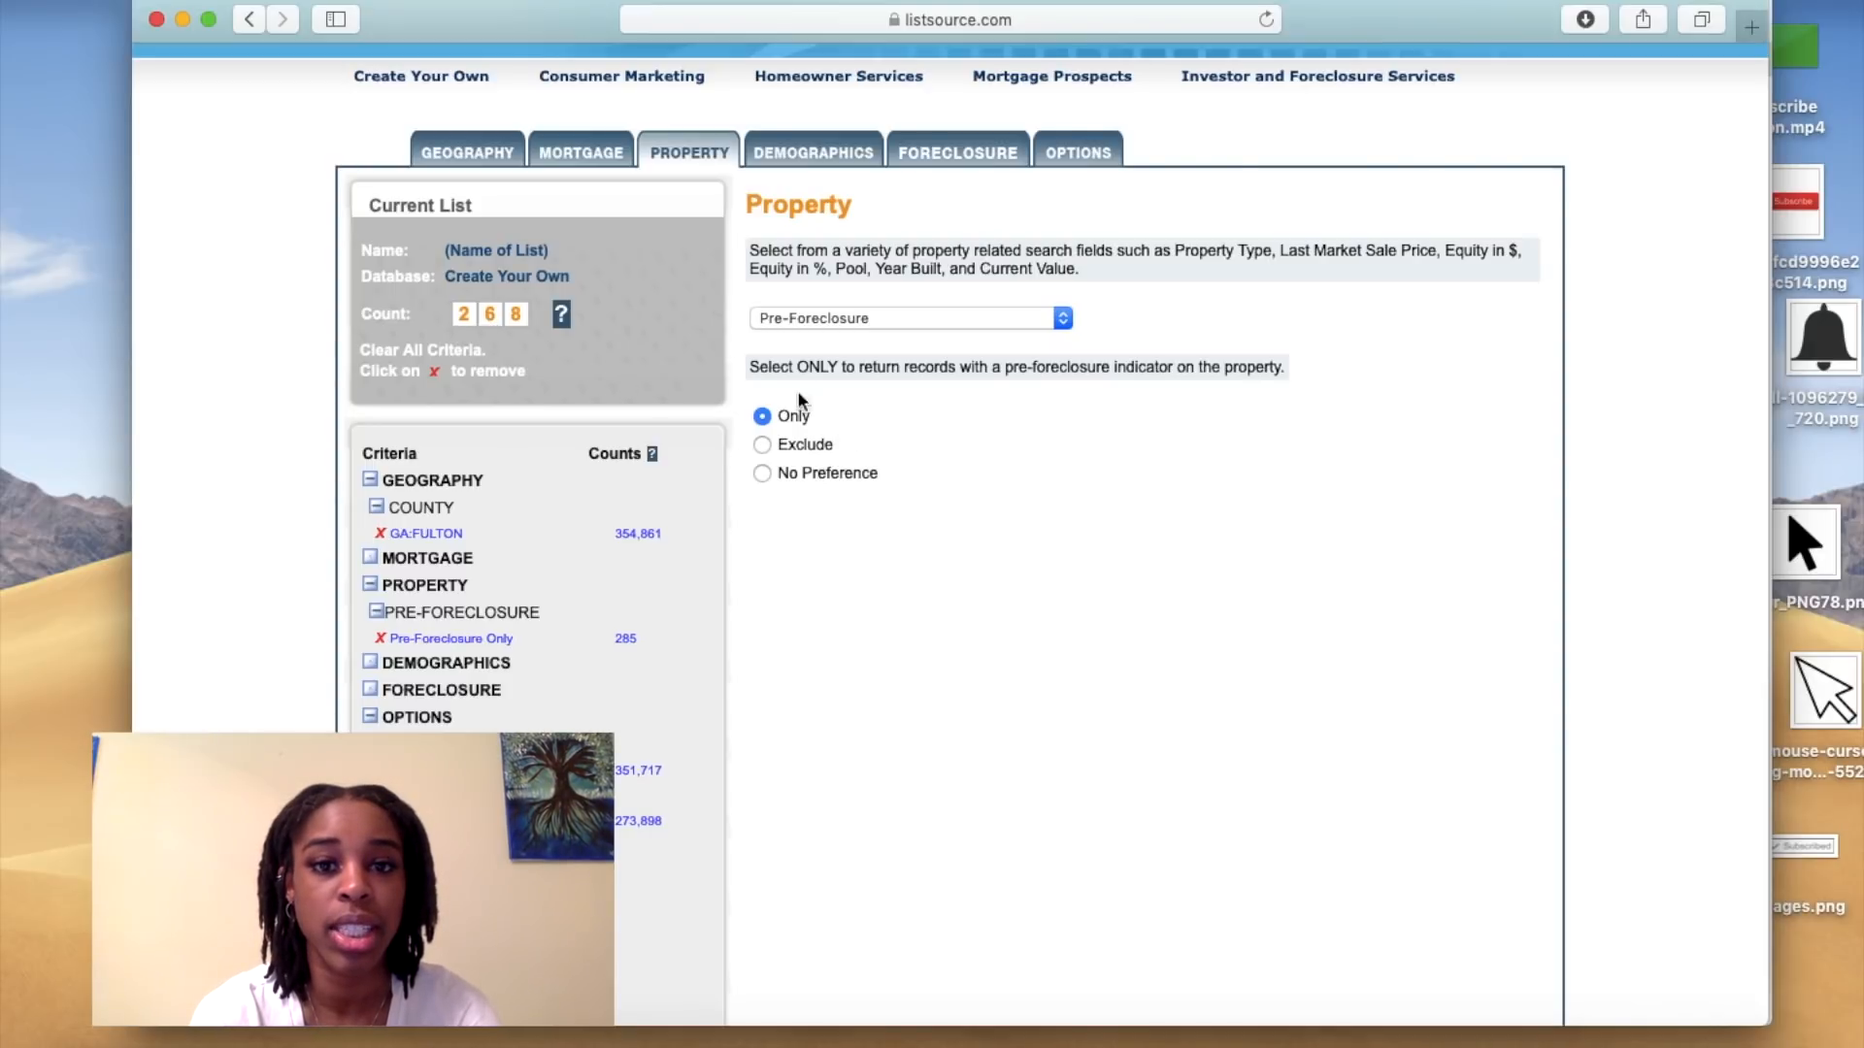
# - Review the geographic criteria and county choices, the pre-foreclosure property setting and the available foreclosure stages
pyautogui.click(470, 153)
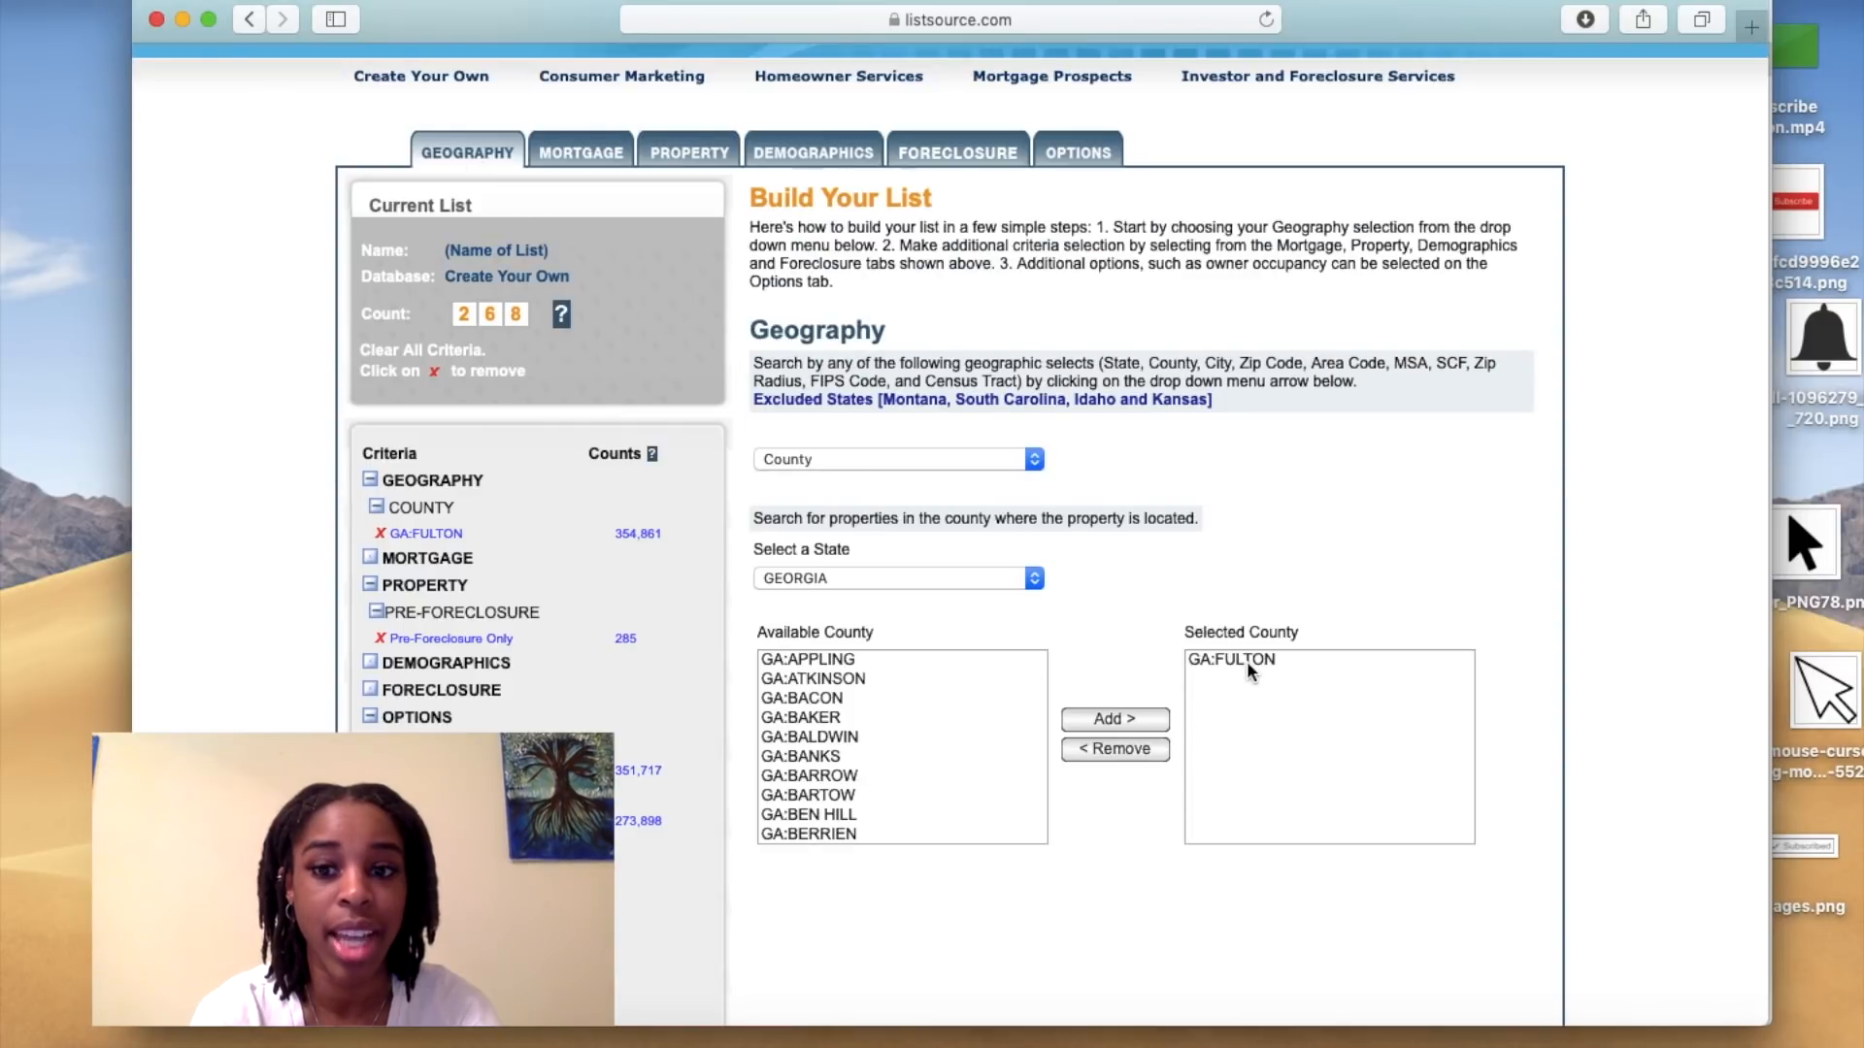
pyautogui.click(1034, 462)
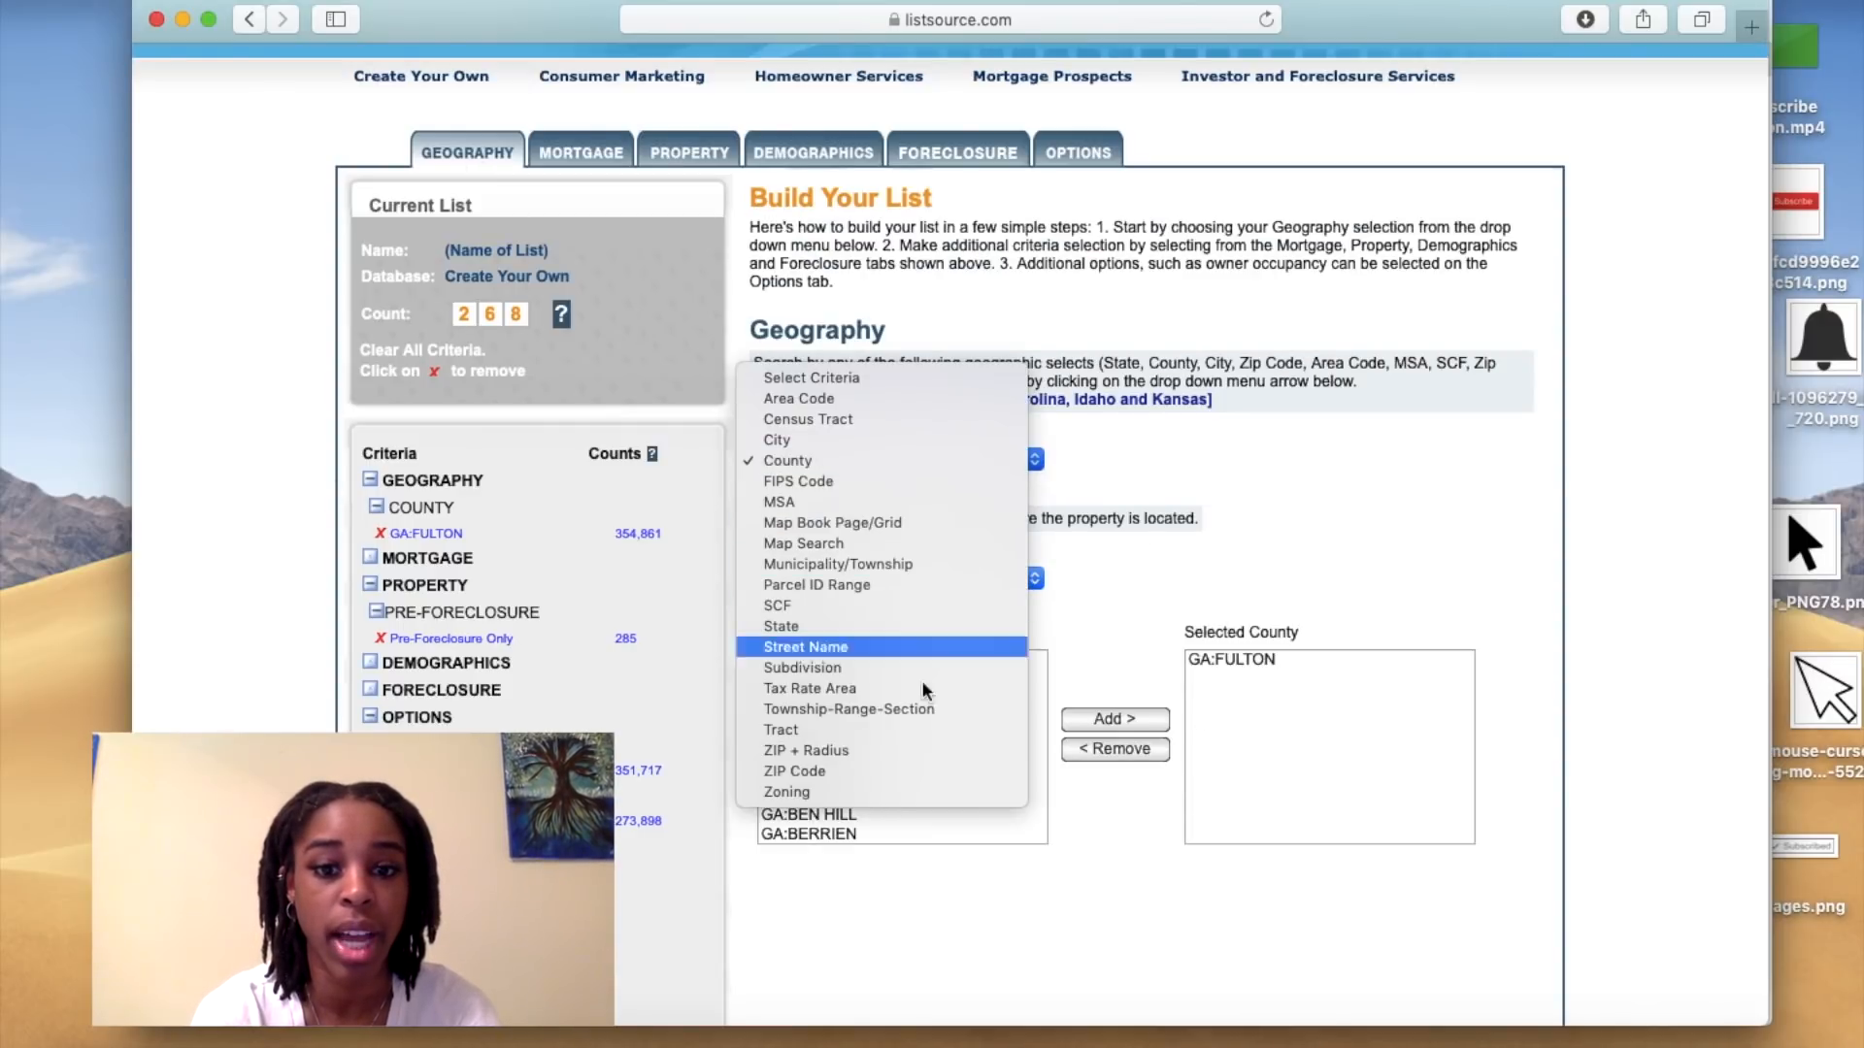
pyautogui.click(1143, 601)
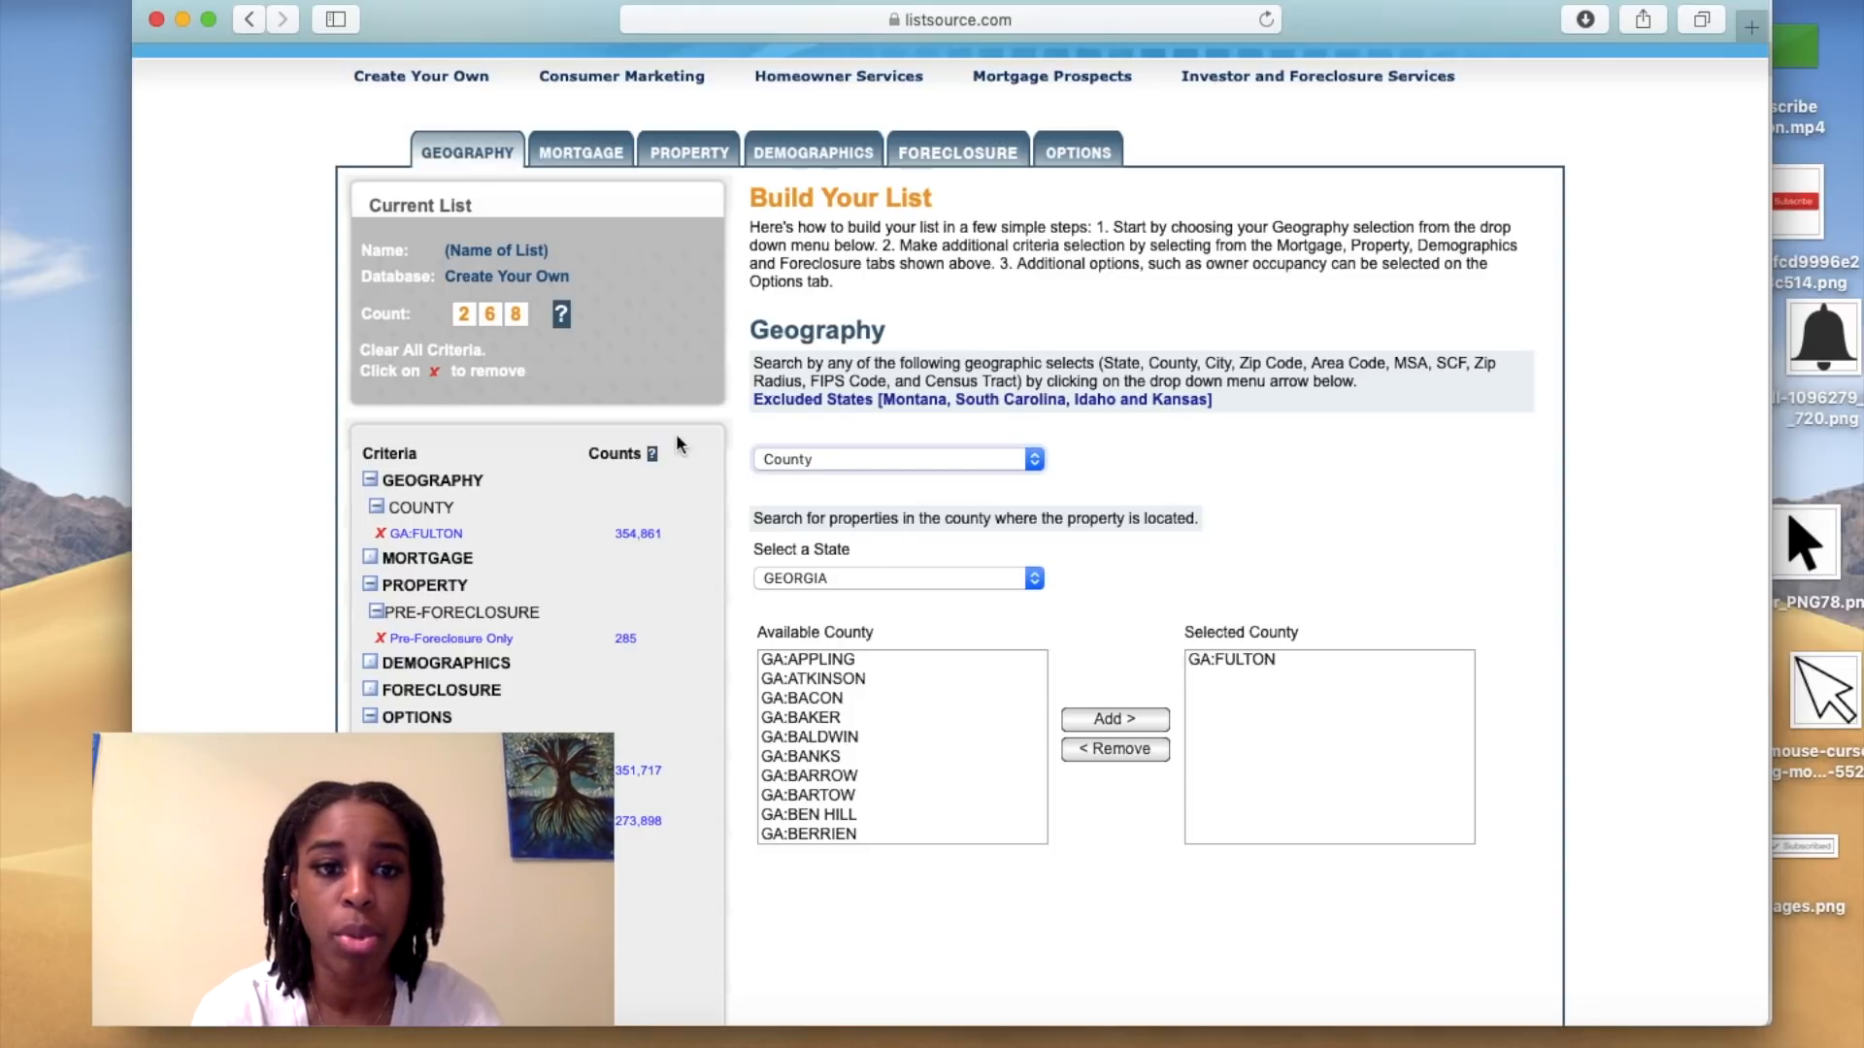
pyautogui.scroll(-3, 951, 814)
pyautogui.click(952, 814)
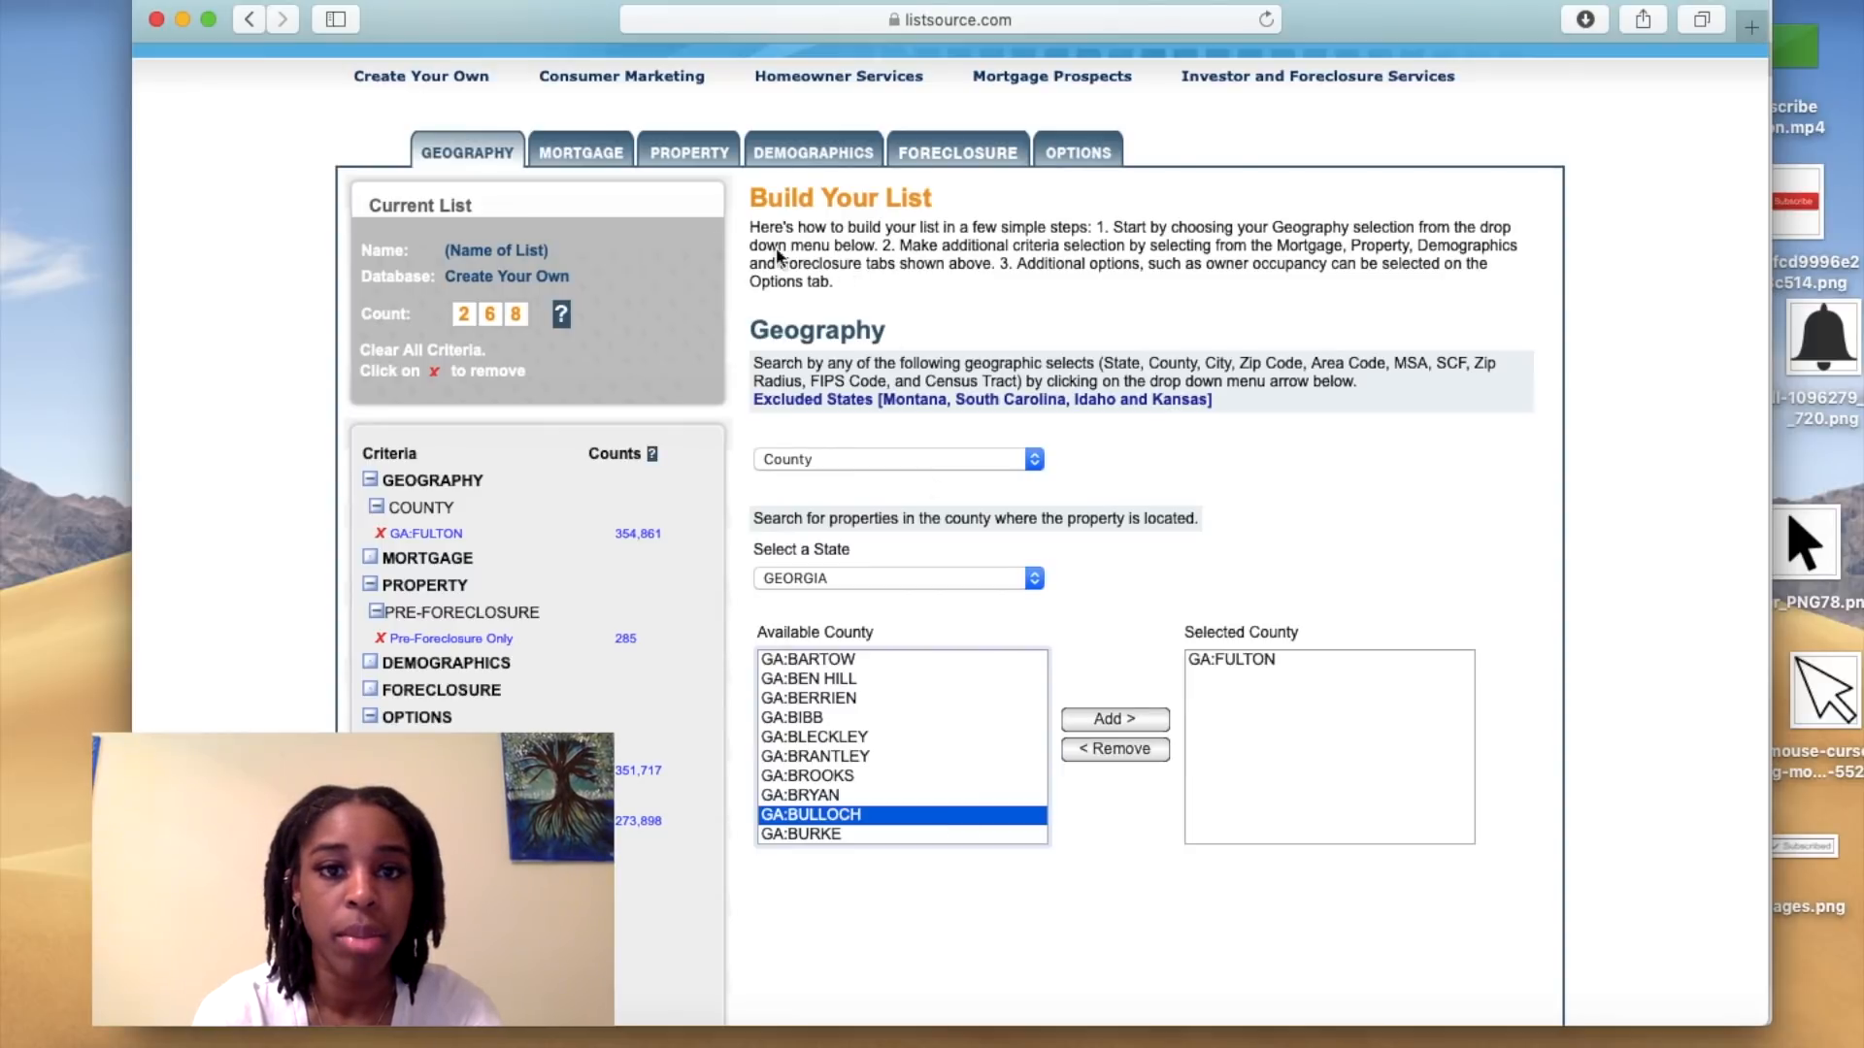
pyautogui.click(702, 143)
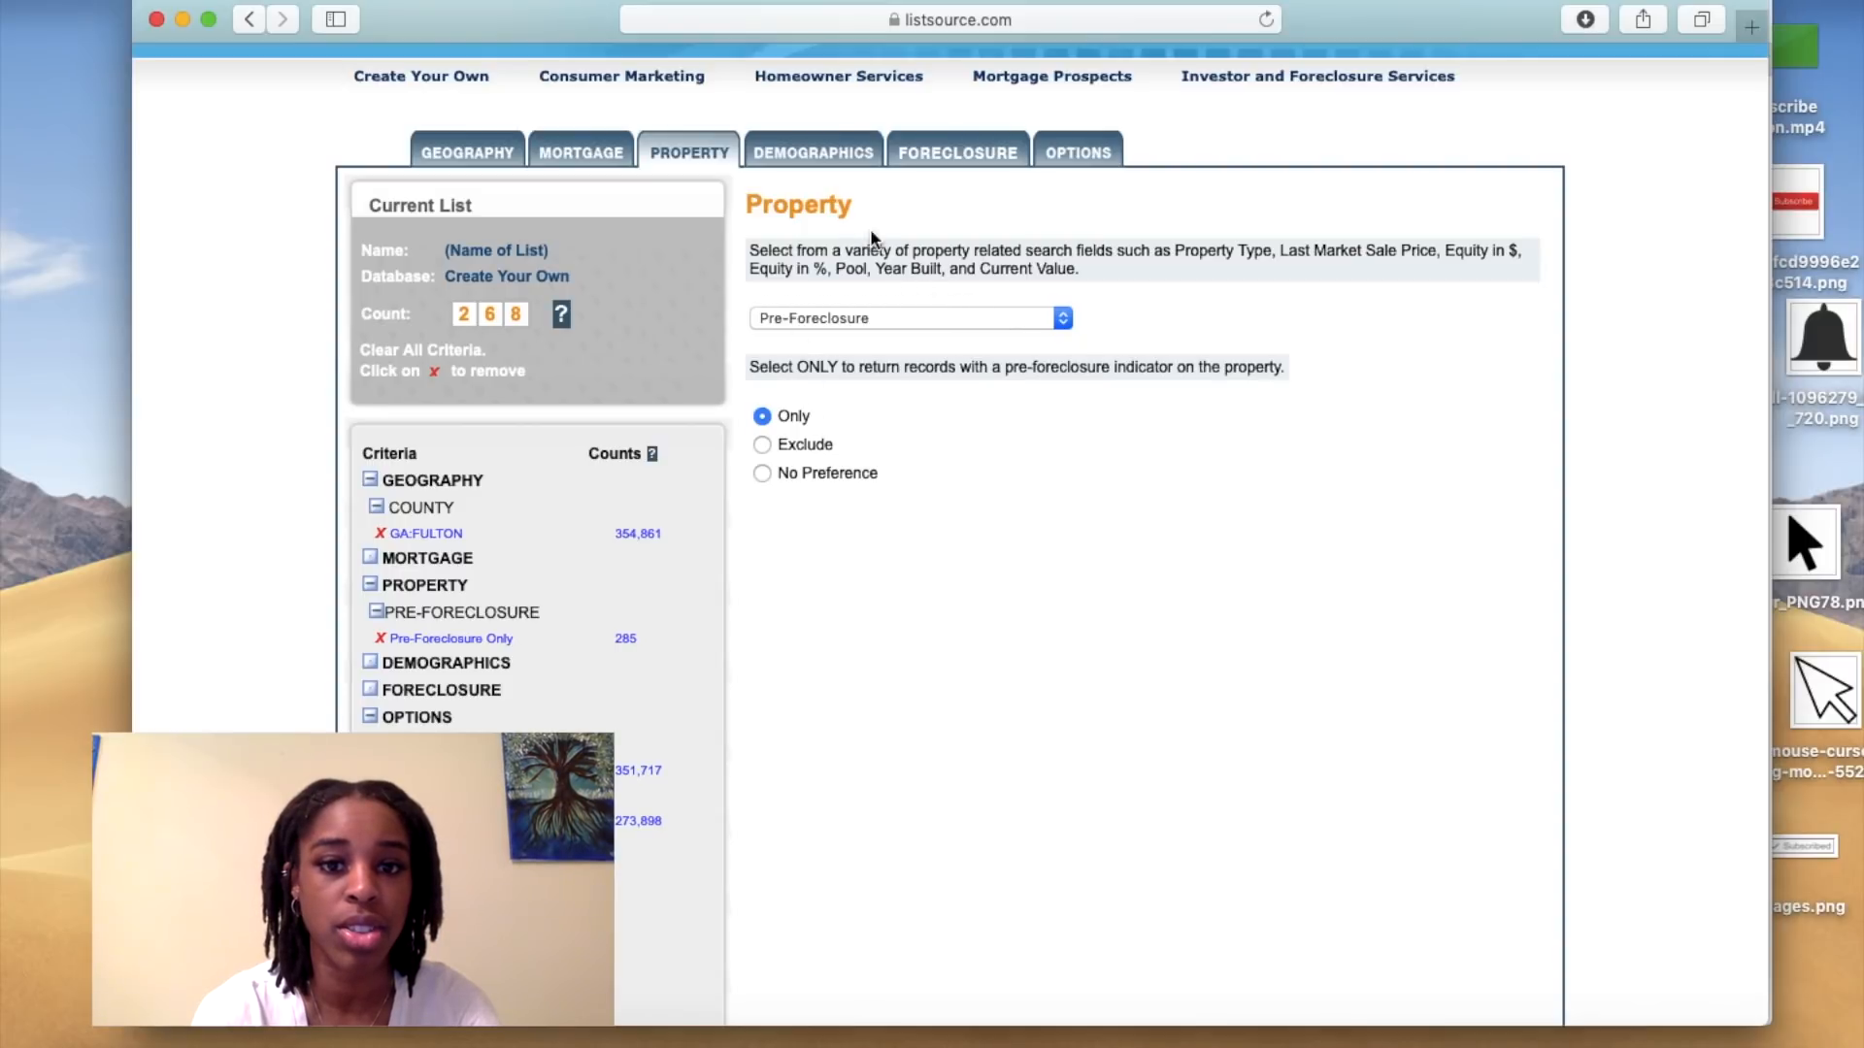
pyautogui.click(929, 161)
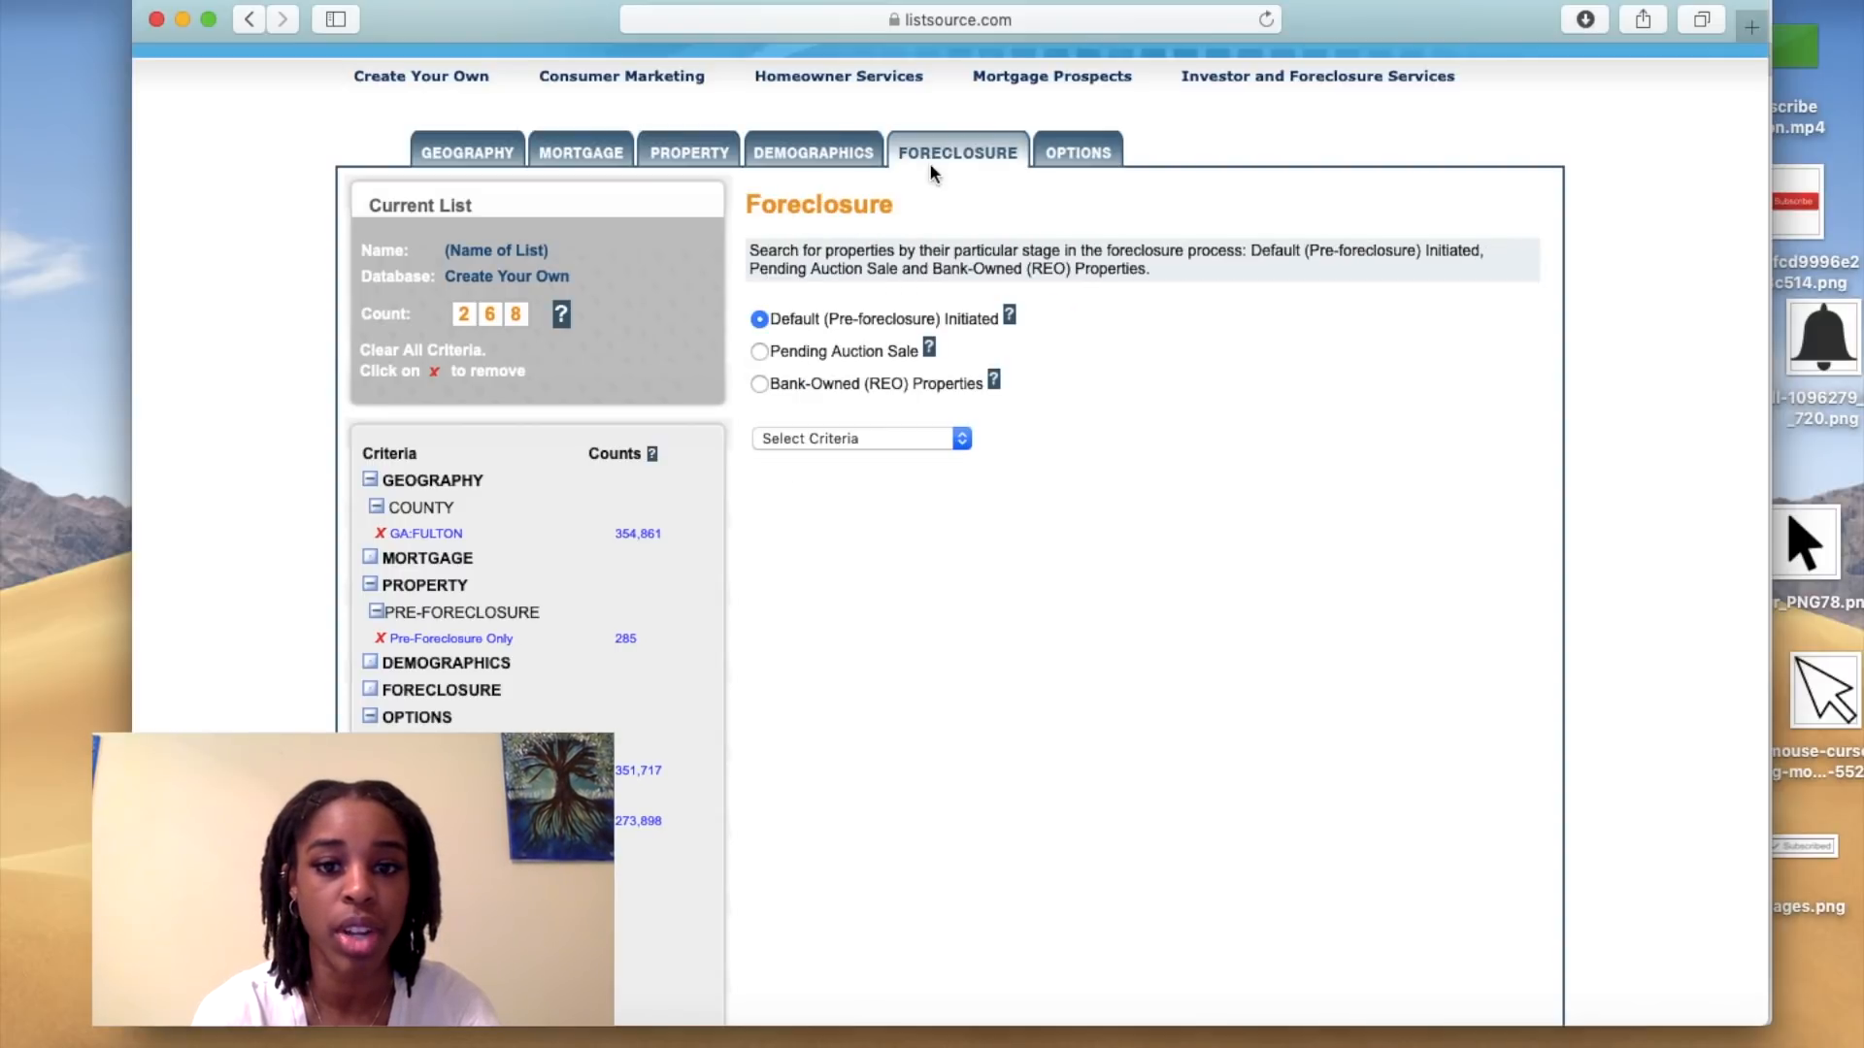
# - In the list options, leave owner-occupied status at No Preference and exclude trustee-owned properties
pyautogui.click(1056, 151)
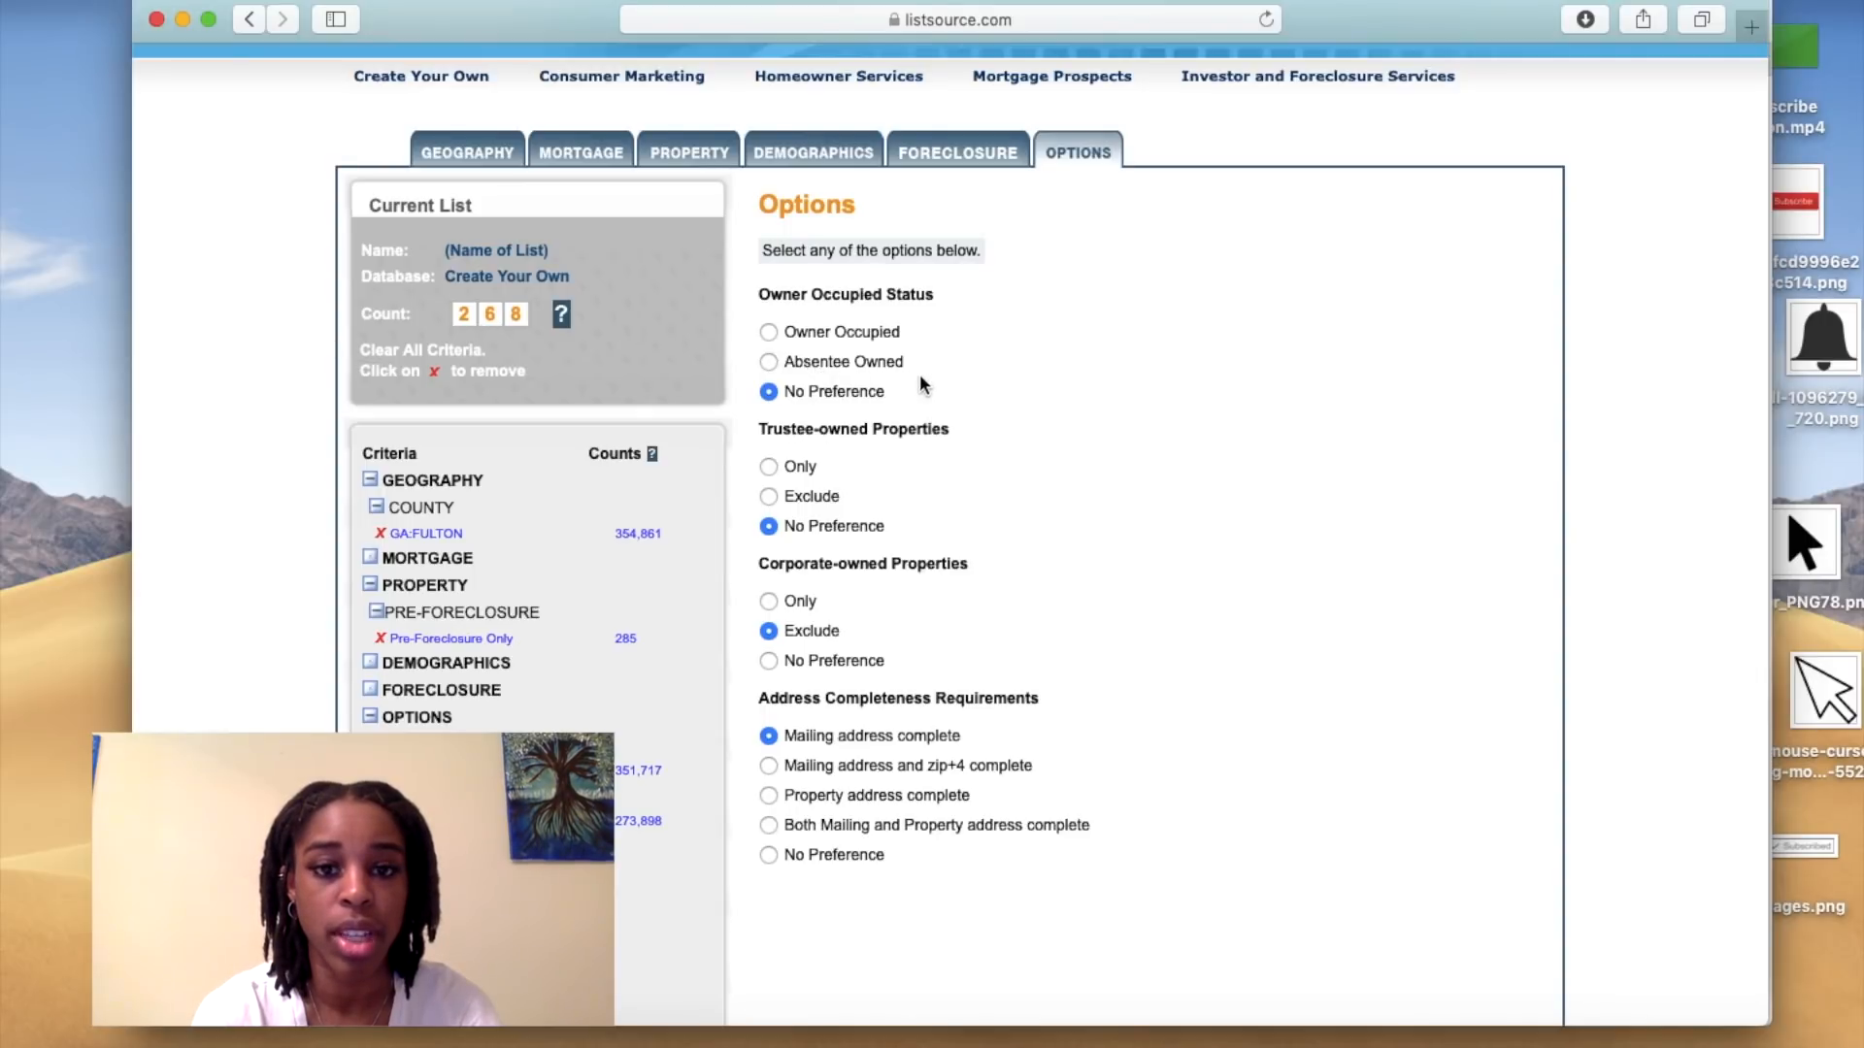
pyautogui.click(767, 333)
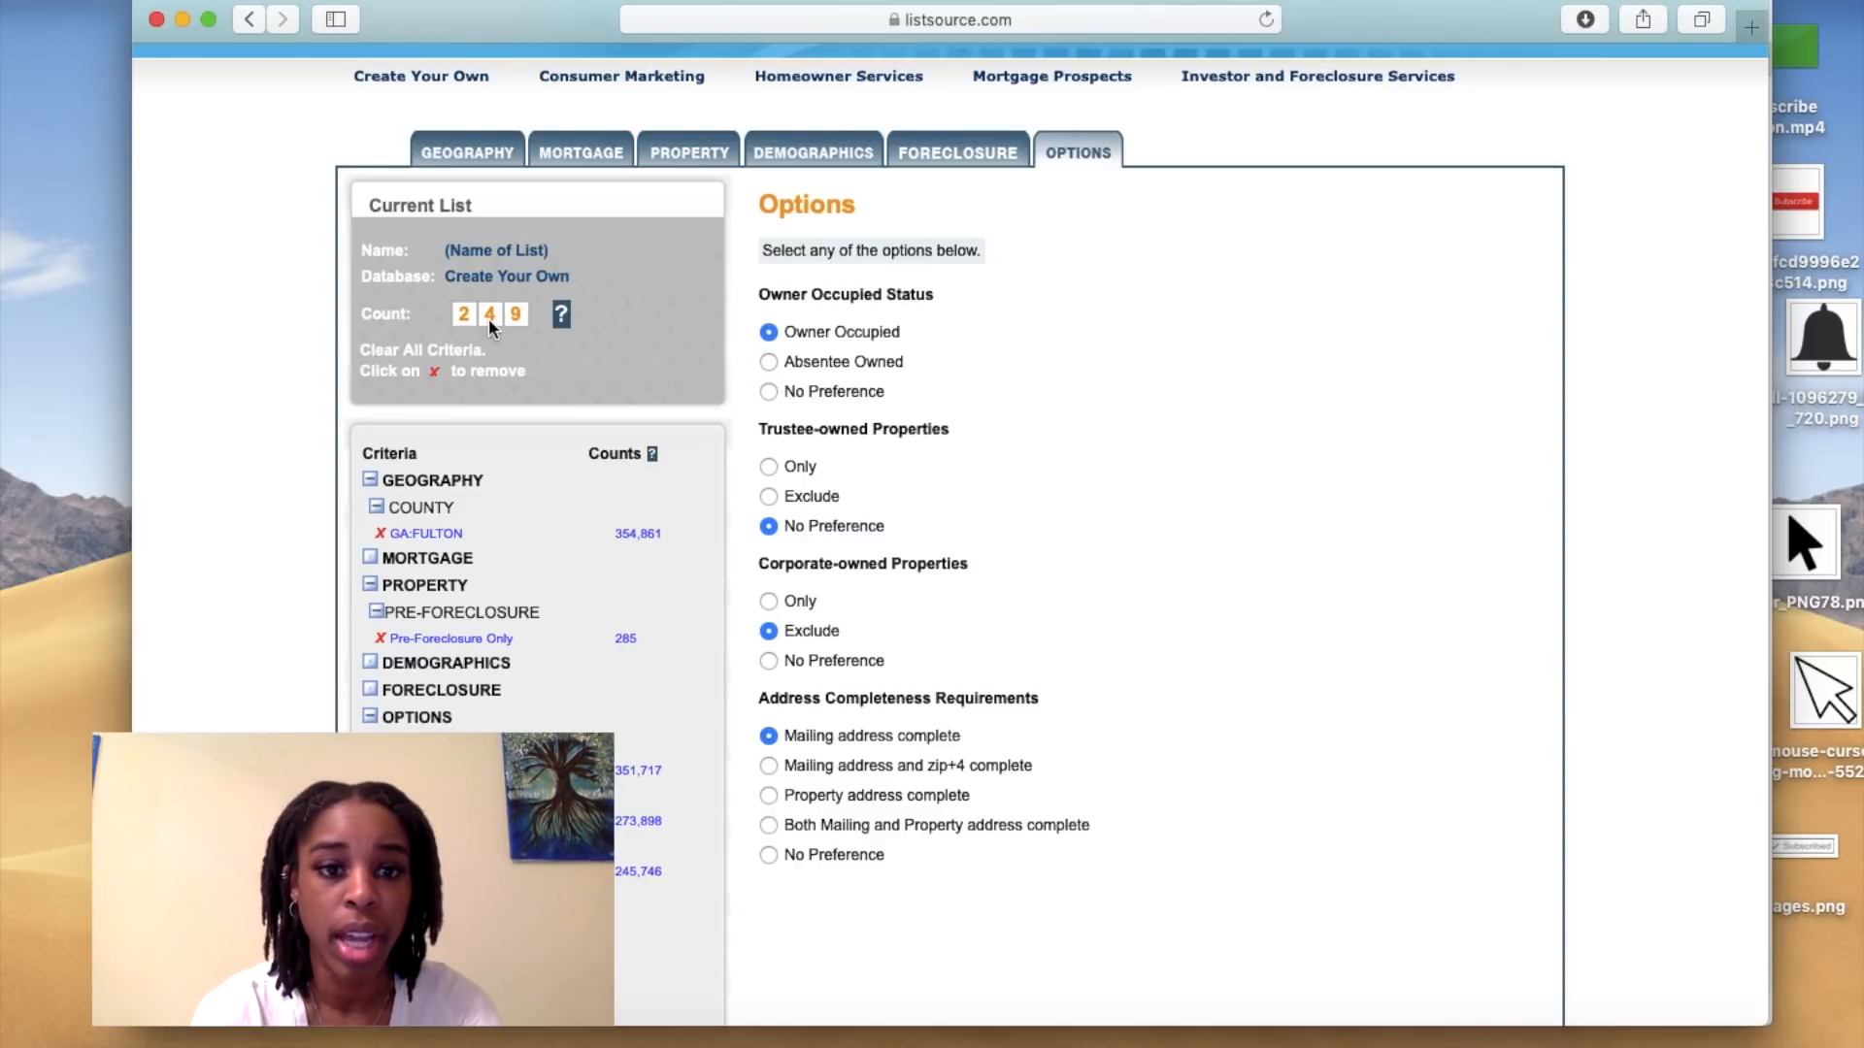
pyautogui.click(767, 391)
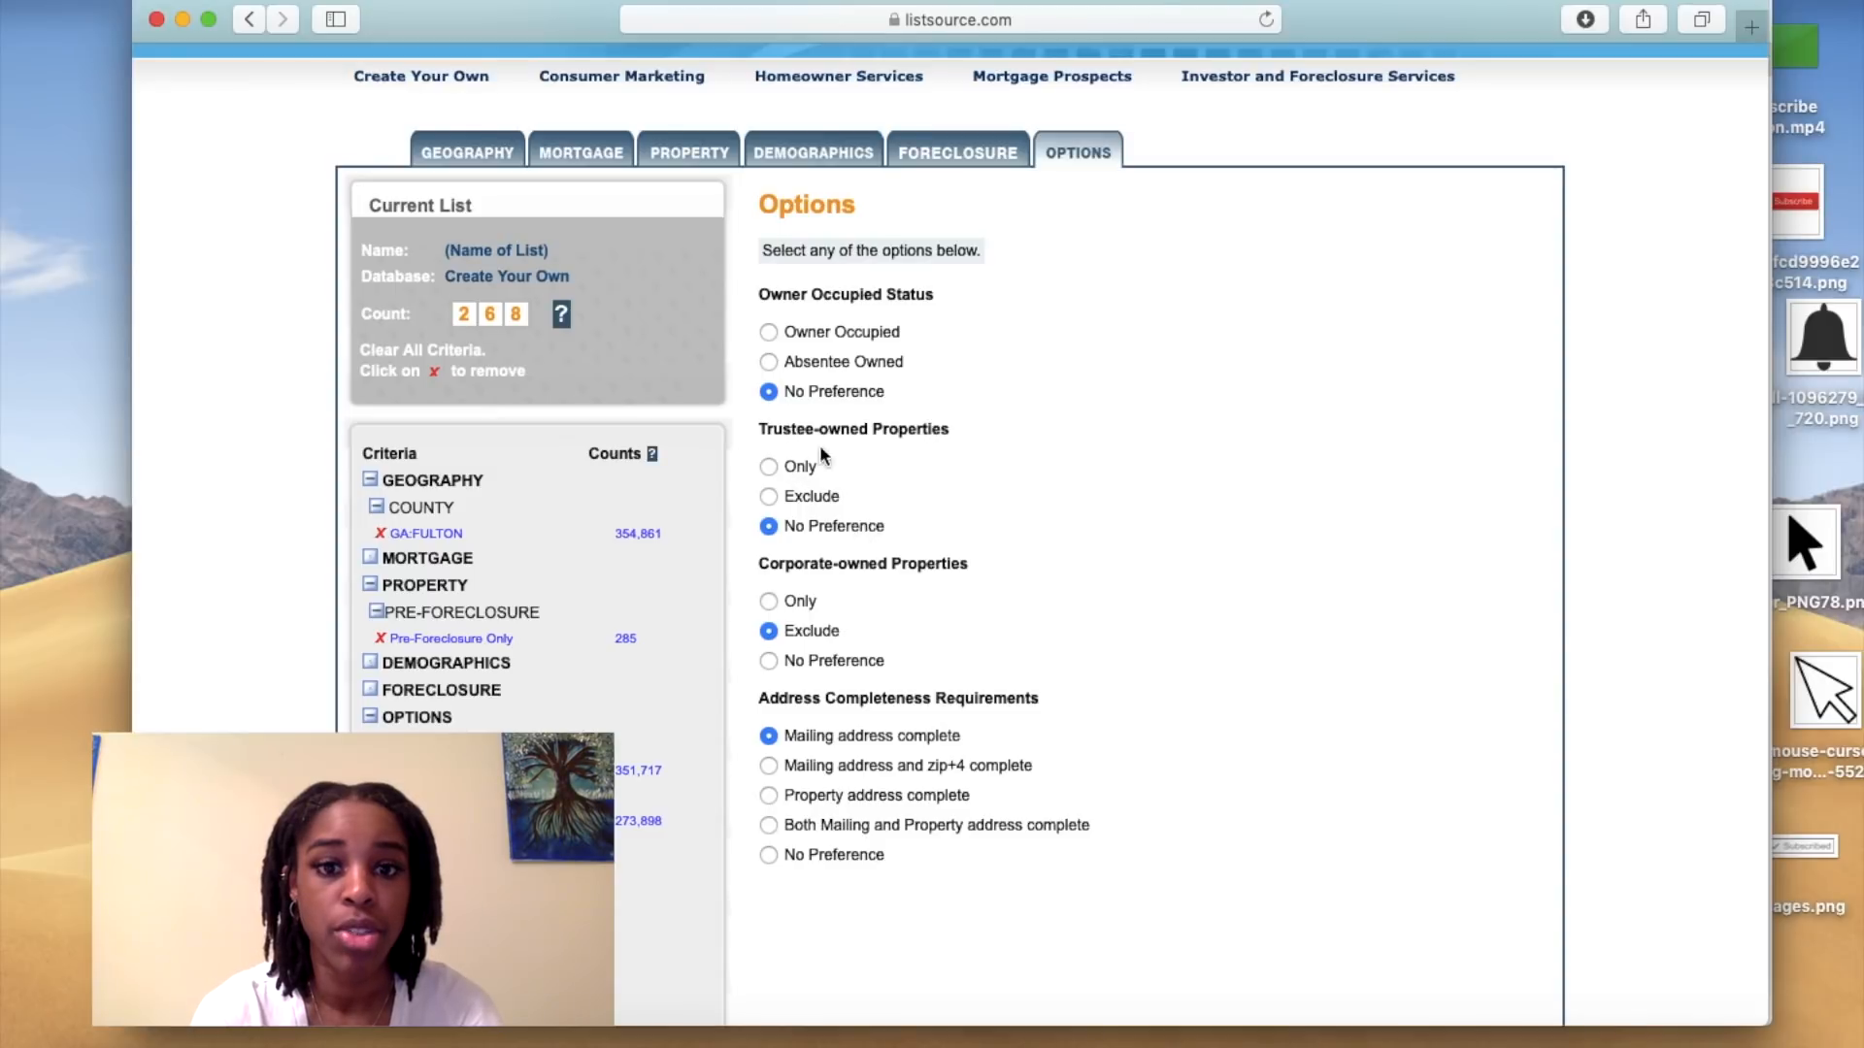
pyautogui.scroll(-2, 869, 479)
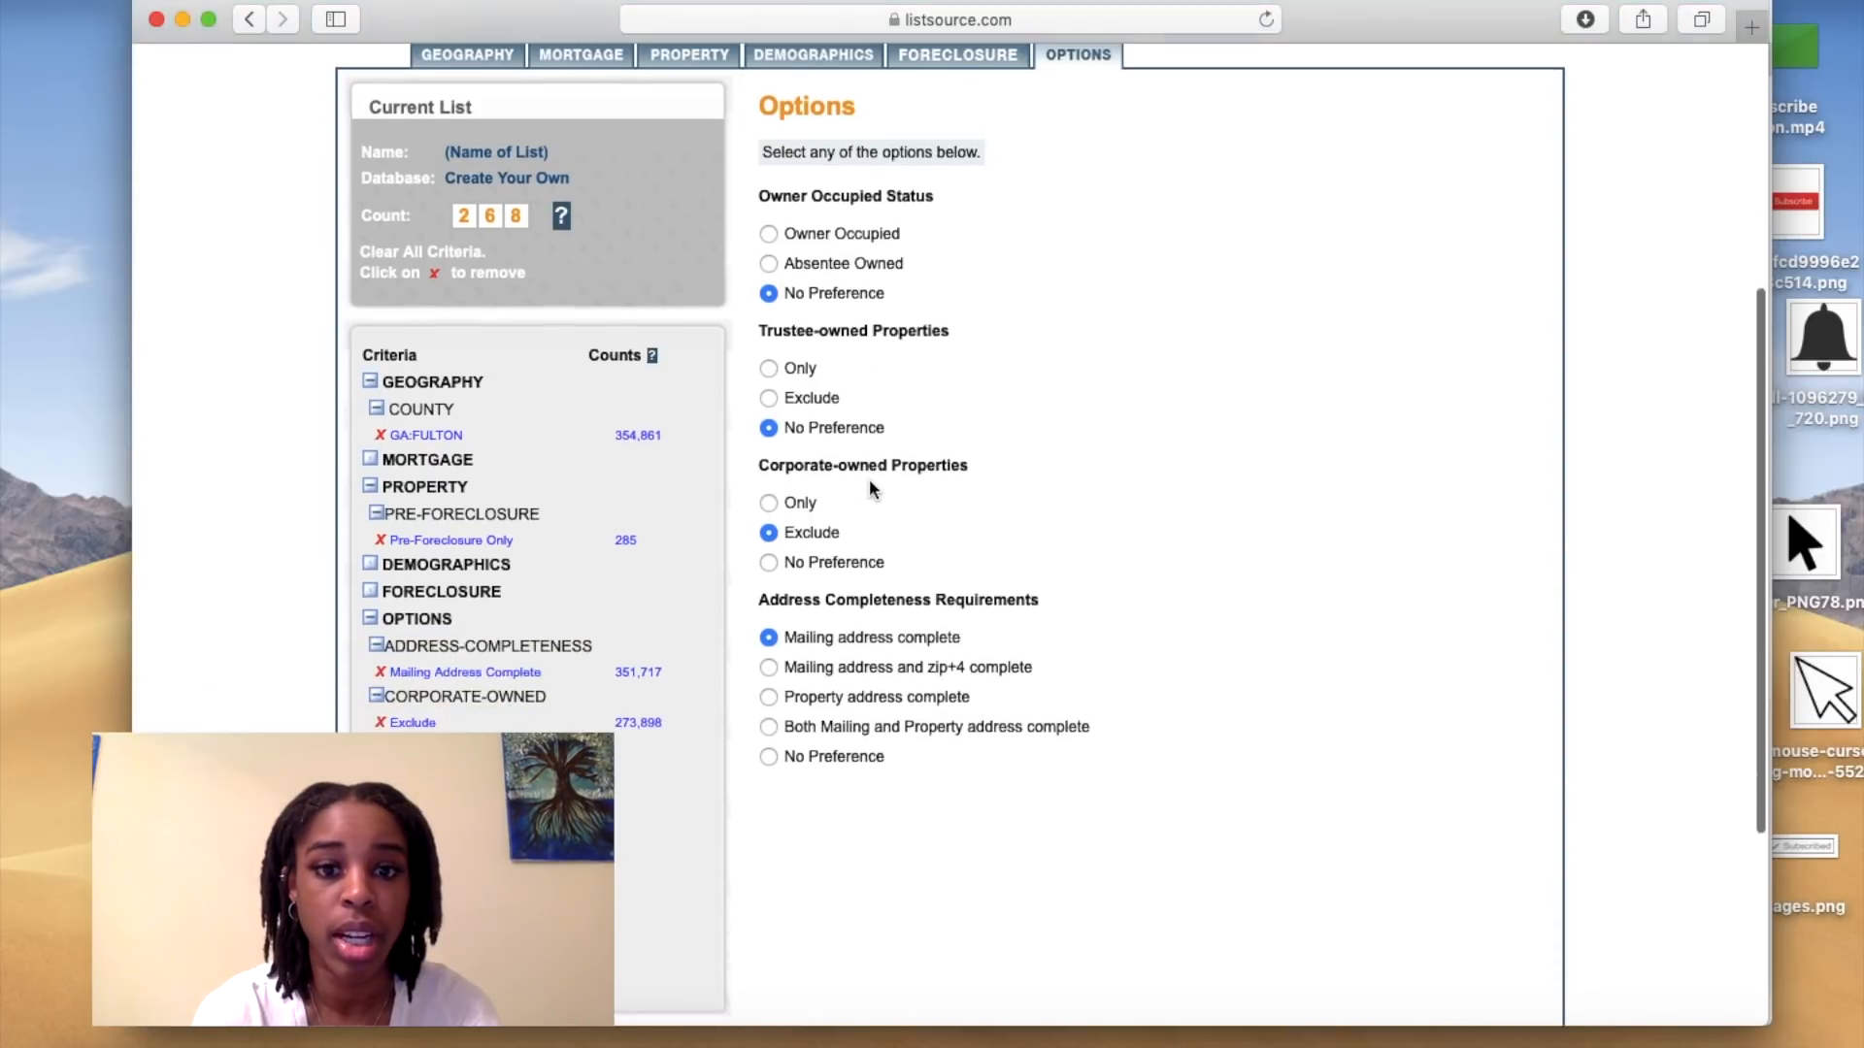
pyautogui.click(769, 392)
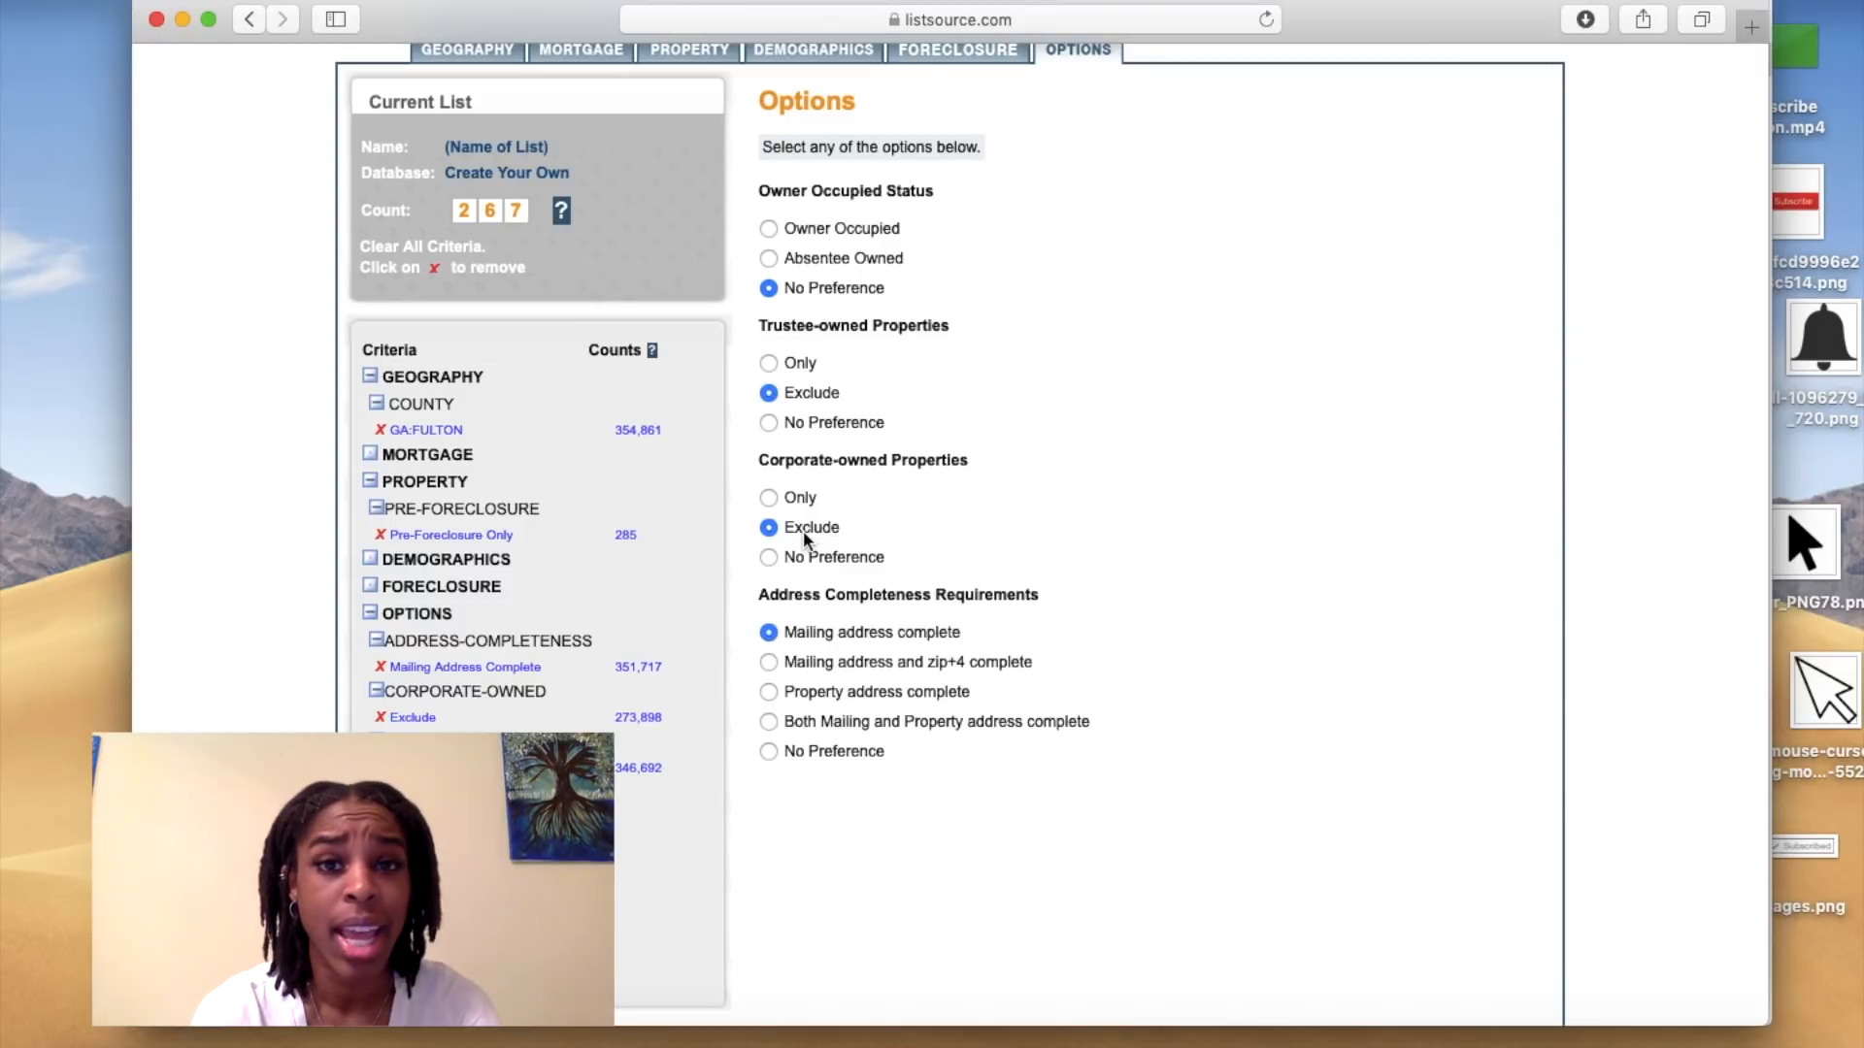
# - Set the address completeness requirement to Both Mailing and Property address complete
pyautogui.scroll(-2, 889, 507)
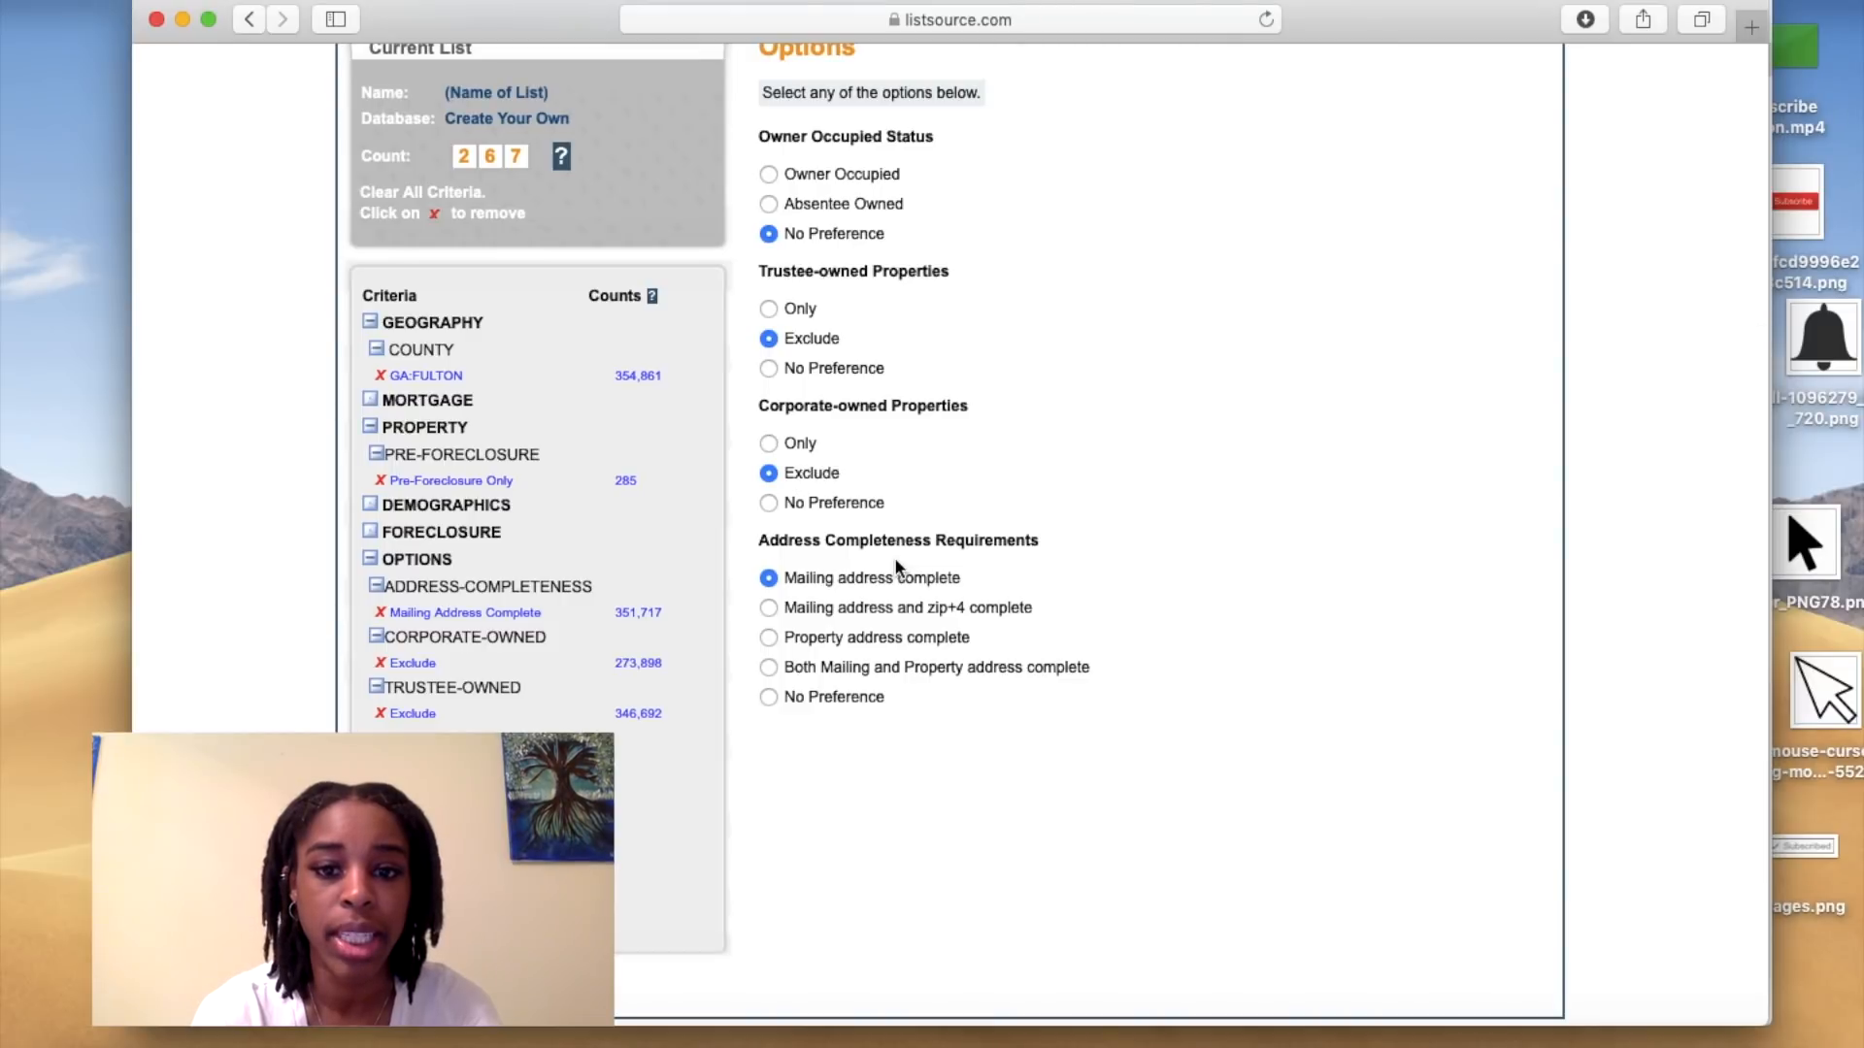
pyautogui.click(769, 670)
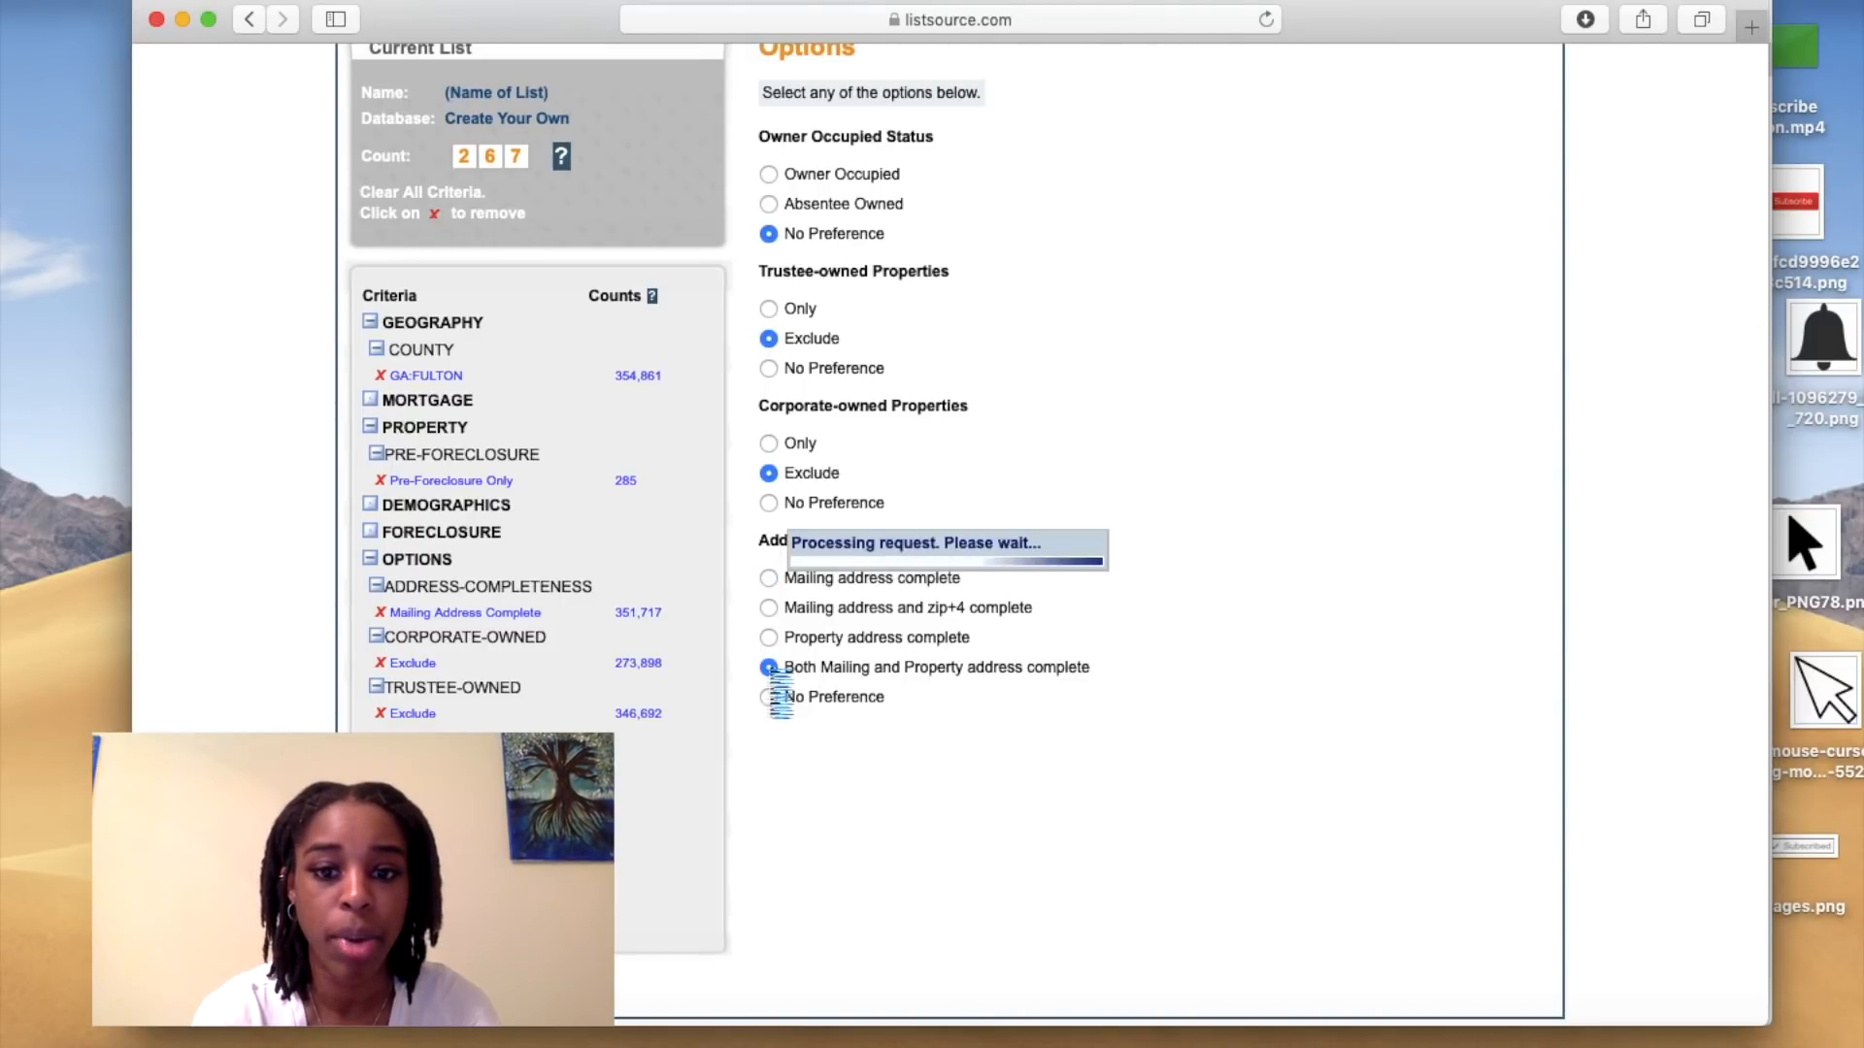
pyautogui.scroll(3, 995, 693)
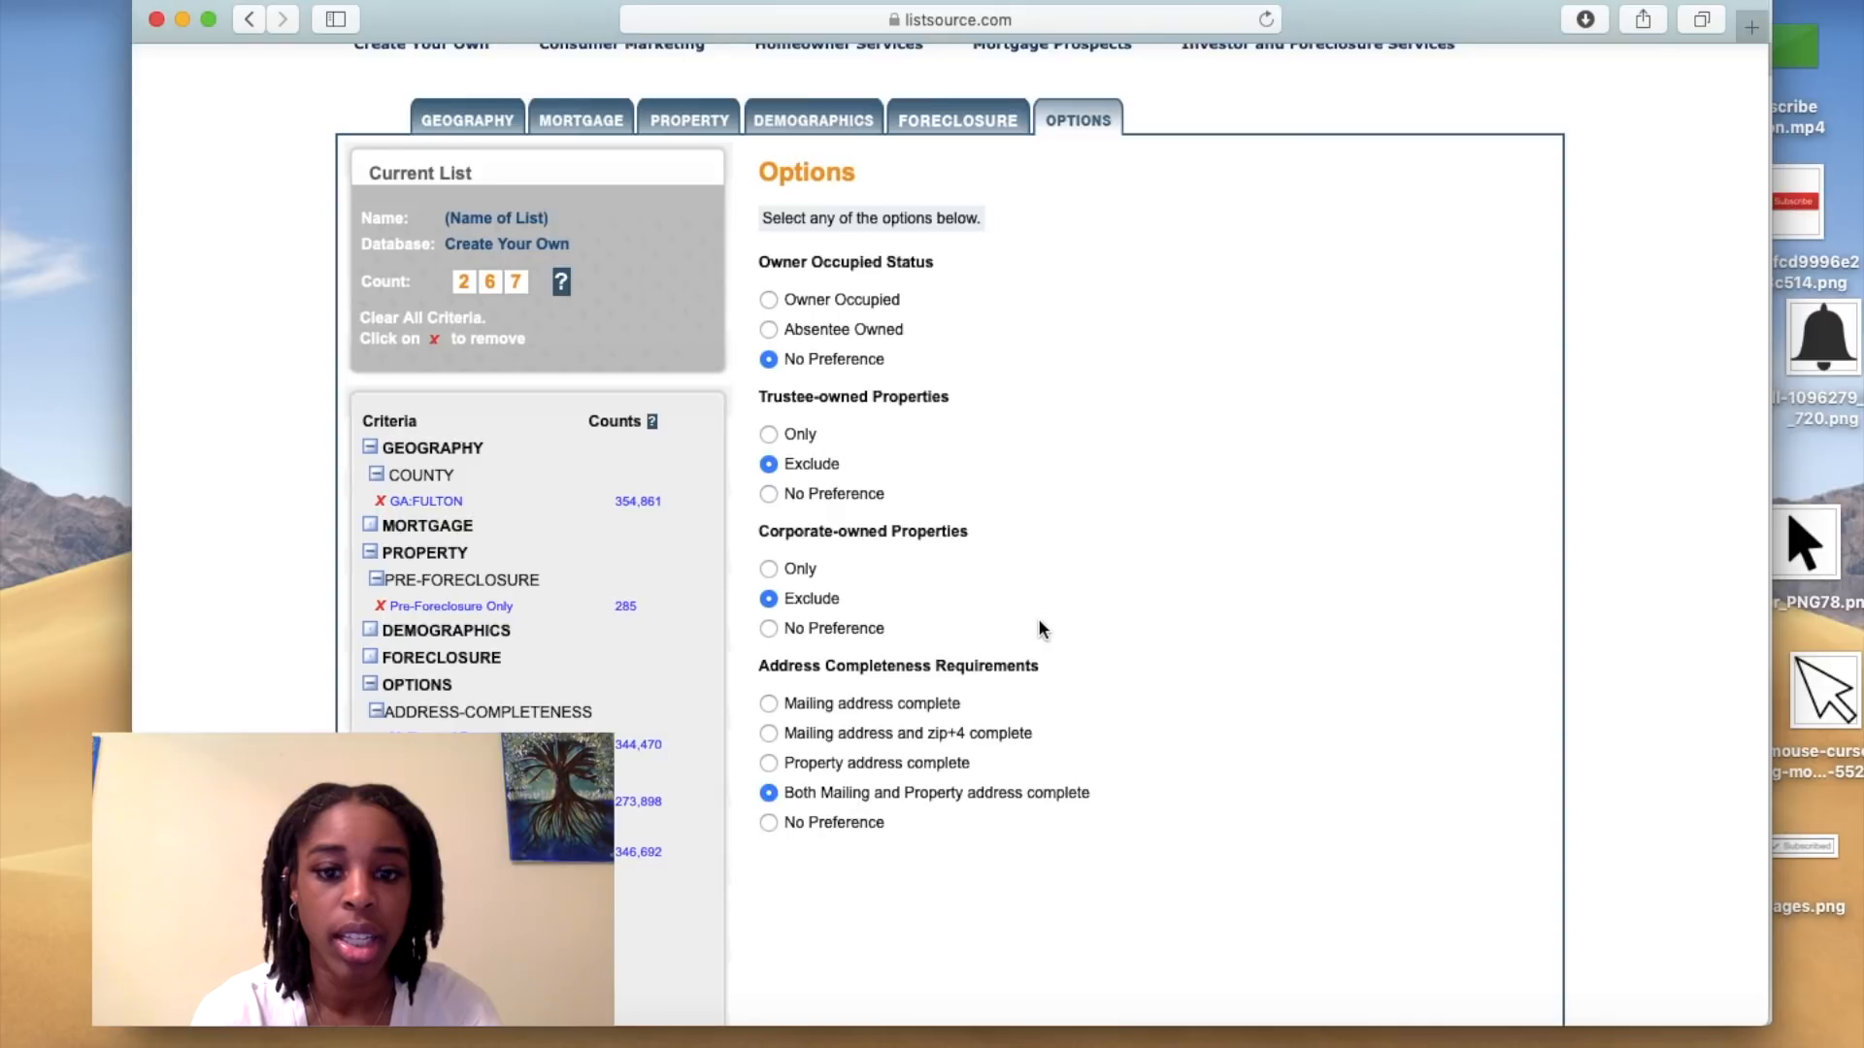
# - Proceed to purchase the list and set the order to remove duplicate property mailing addresses
pyautogui.scroll(-5, 1040, 627)
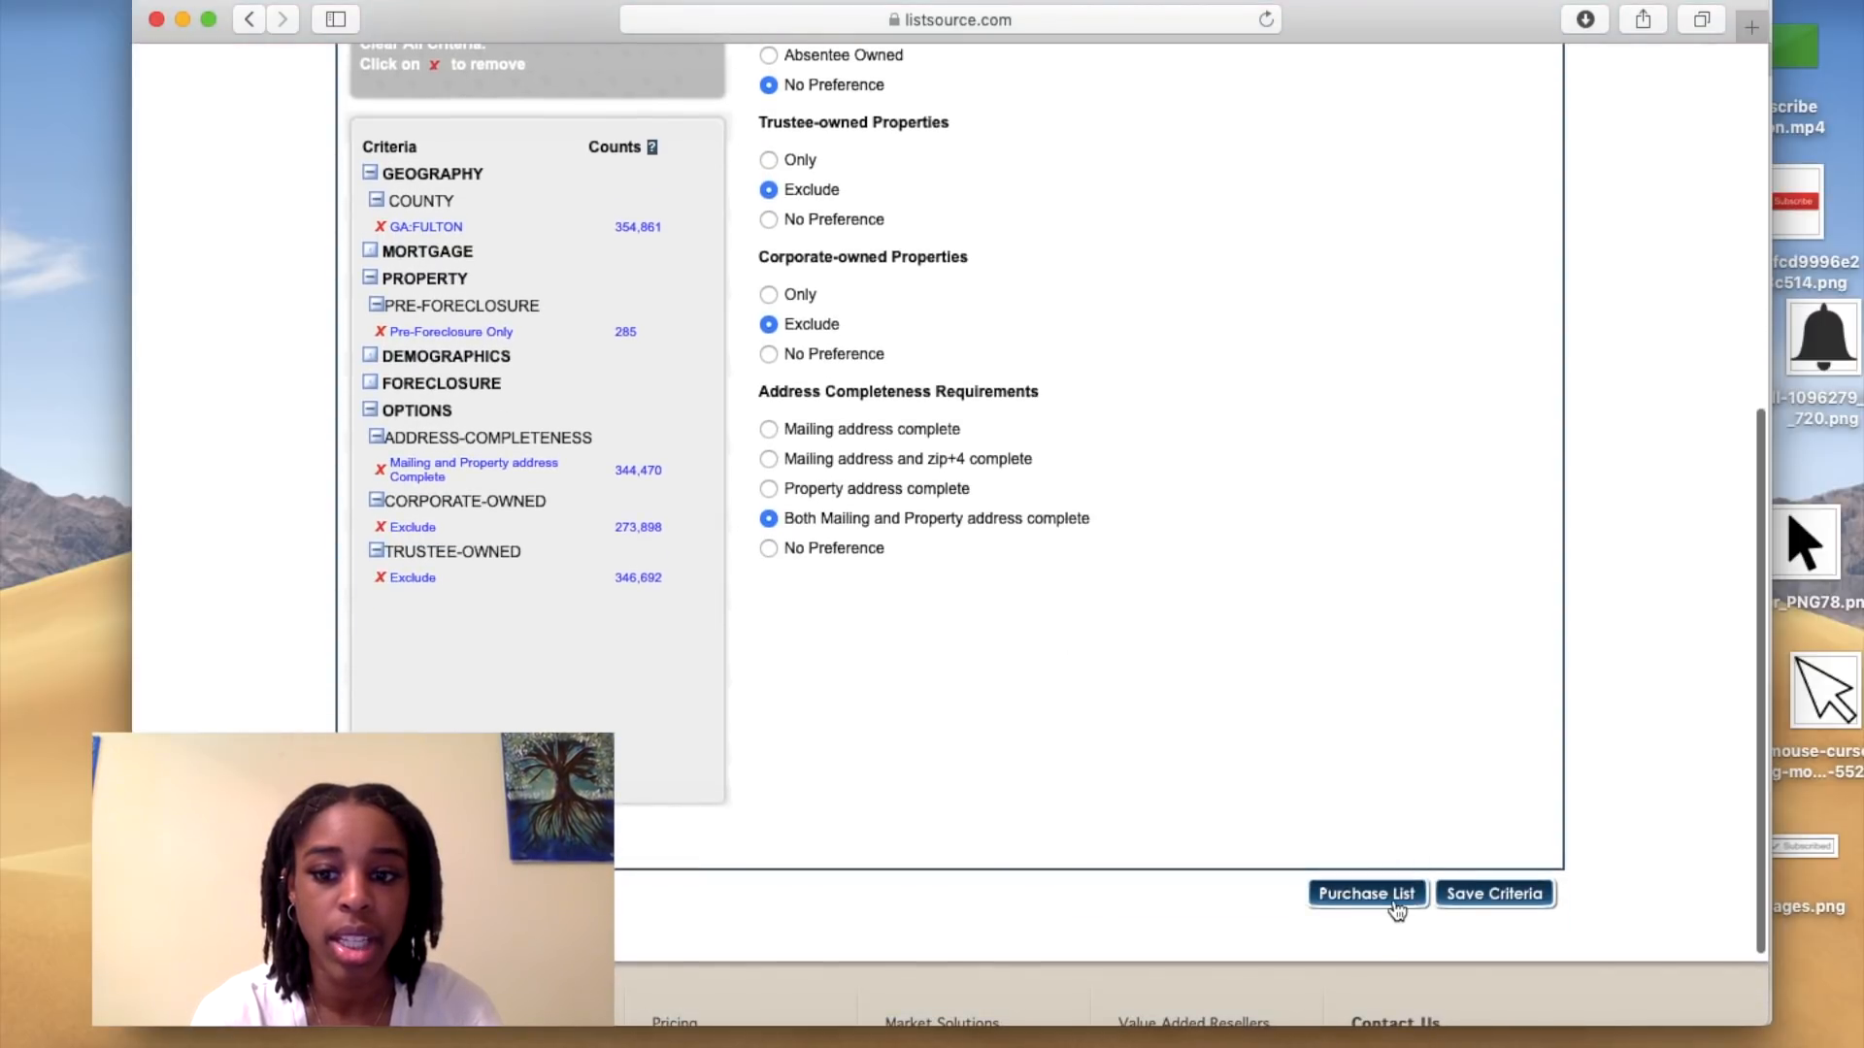
pyautogui.click(1395, 908)
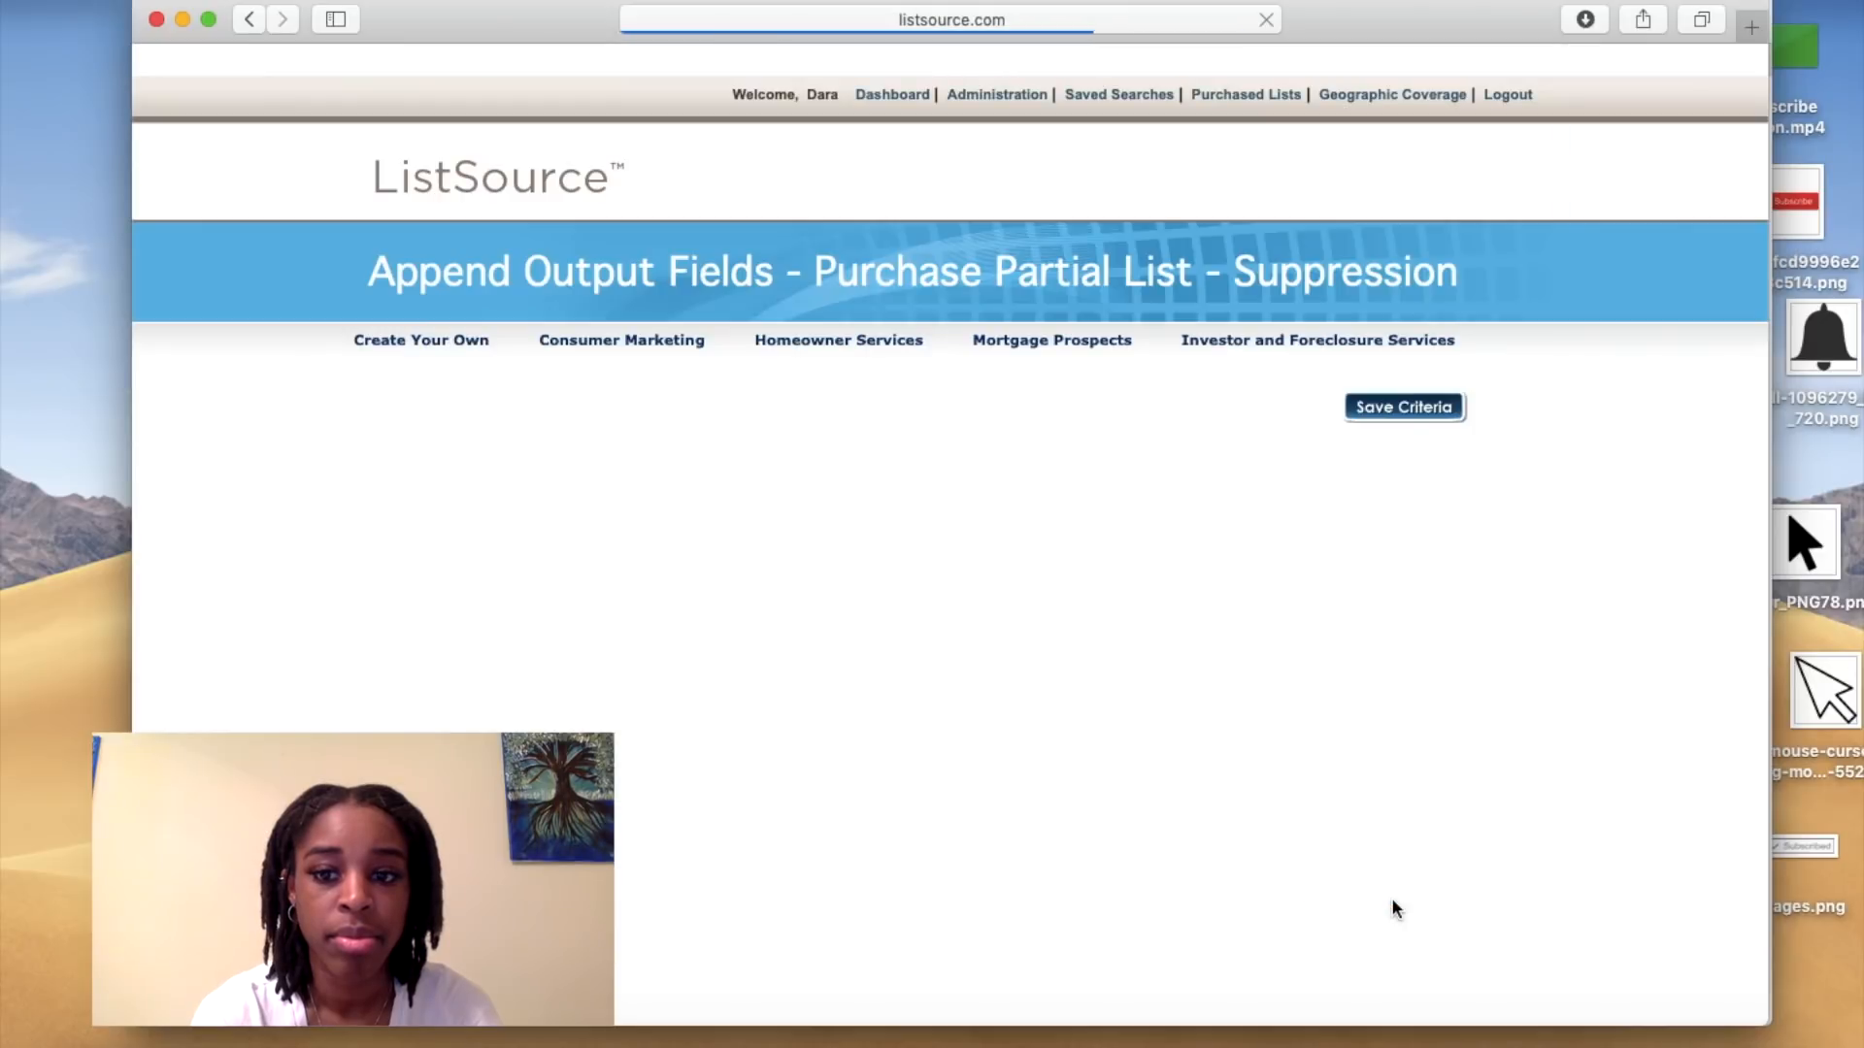
pyautogui.click(1377, 927)
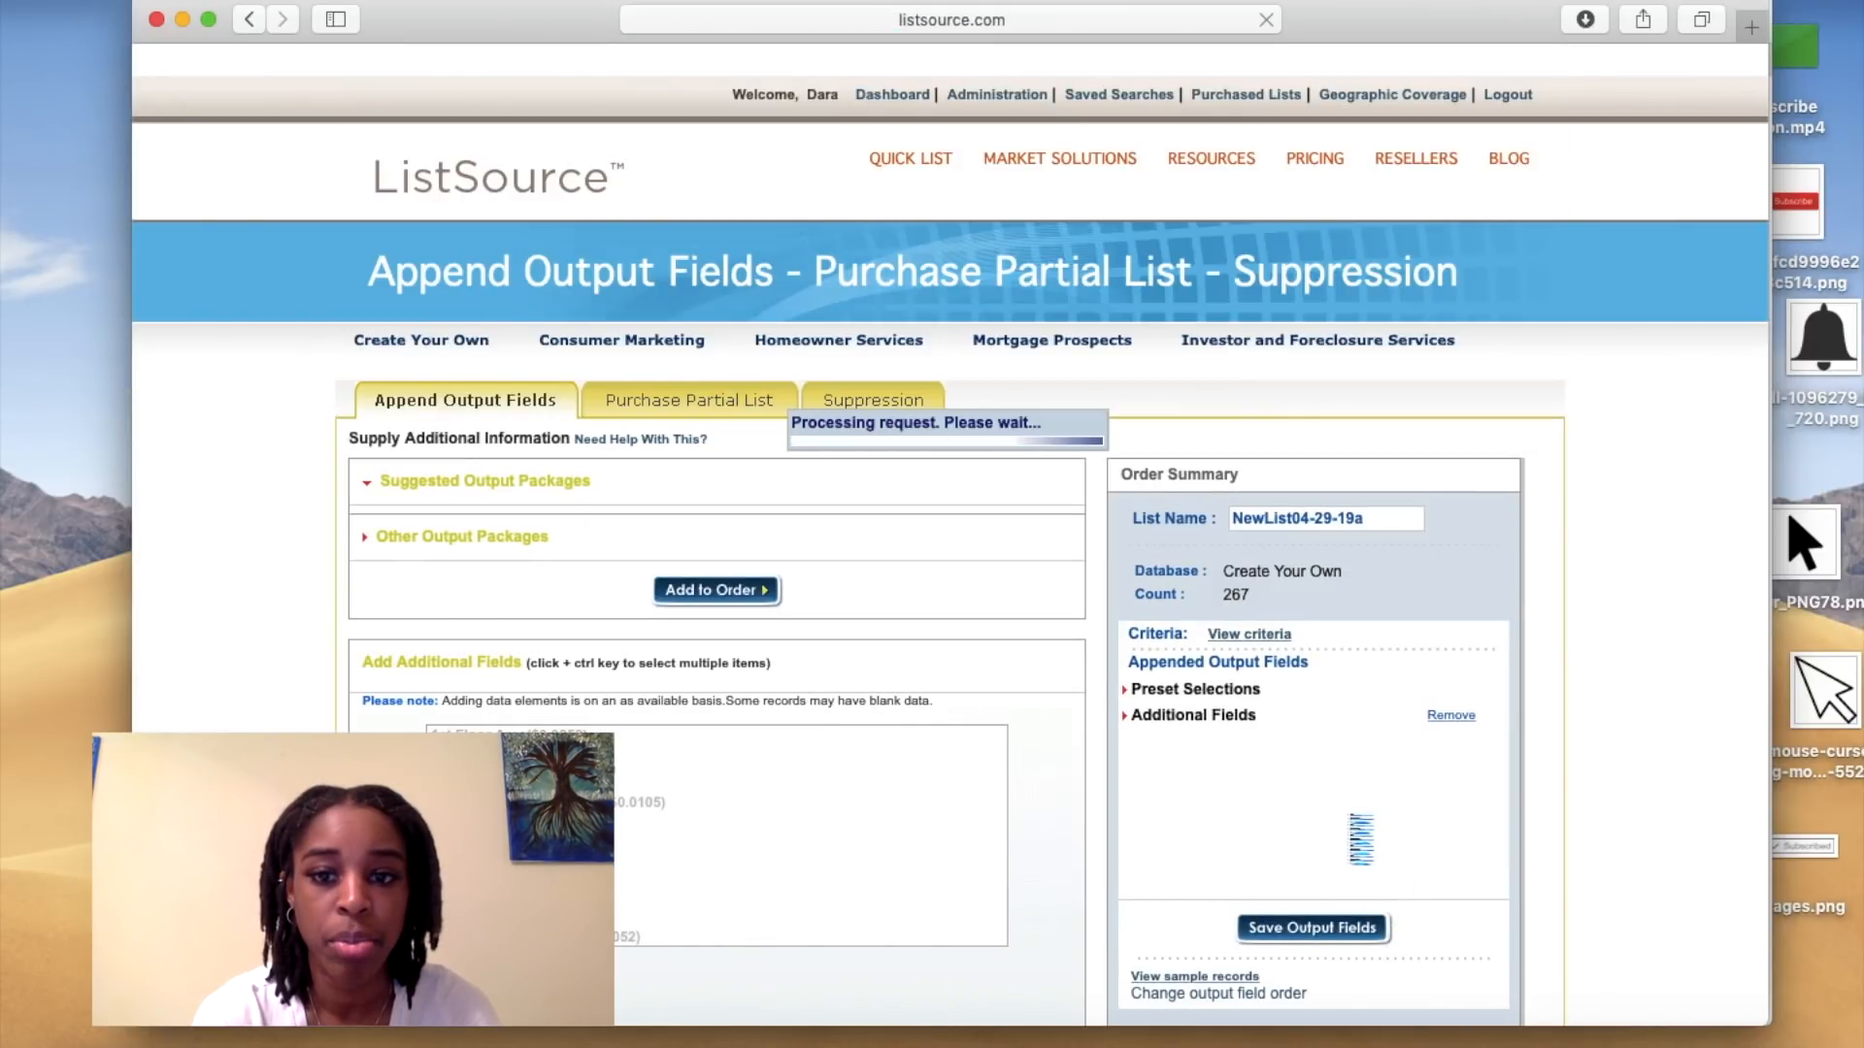
pyautogui.scroll(-2, 1361, 839)
pyautogui.scroll(-2, 1351, 823)
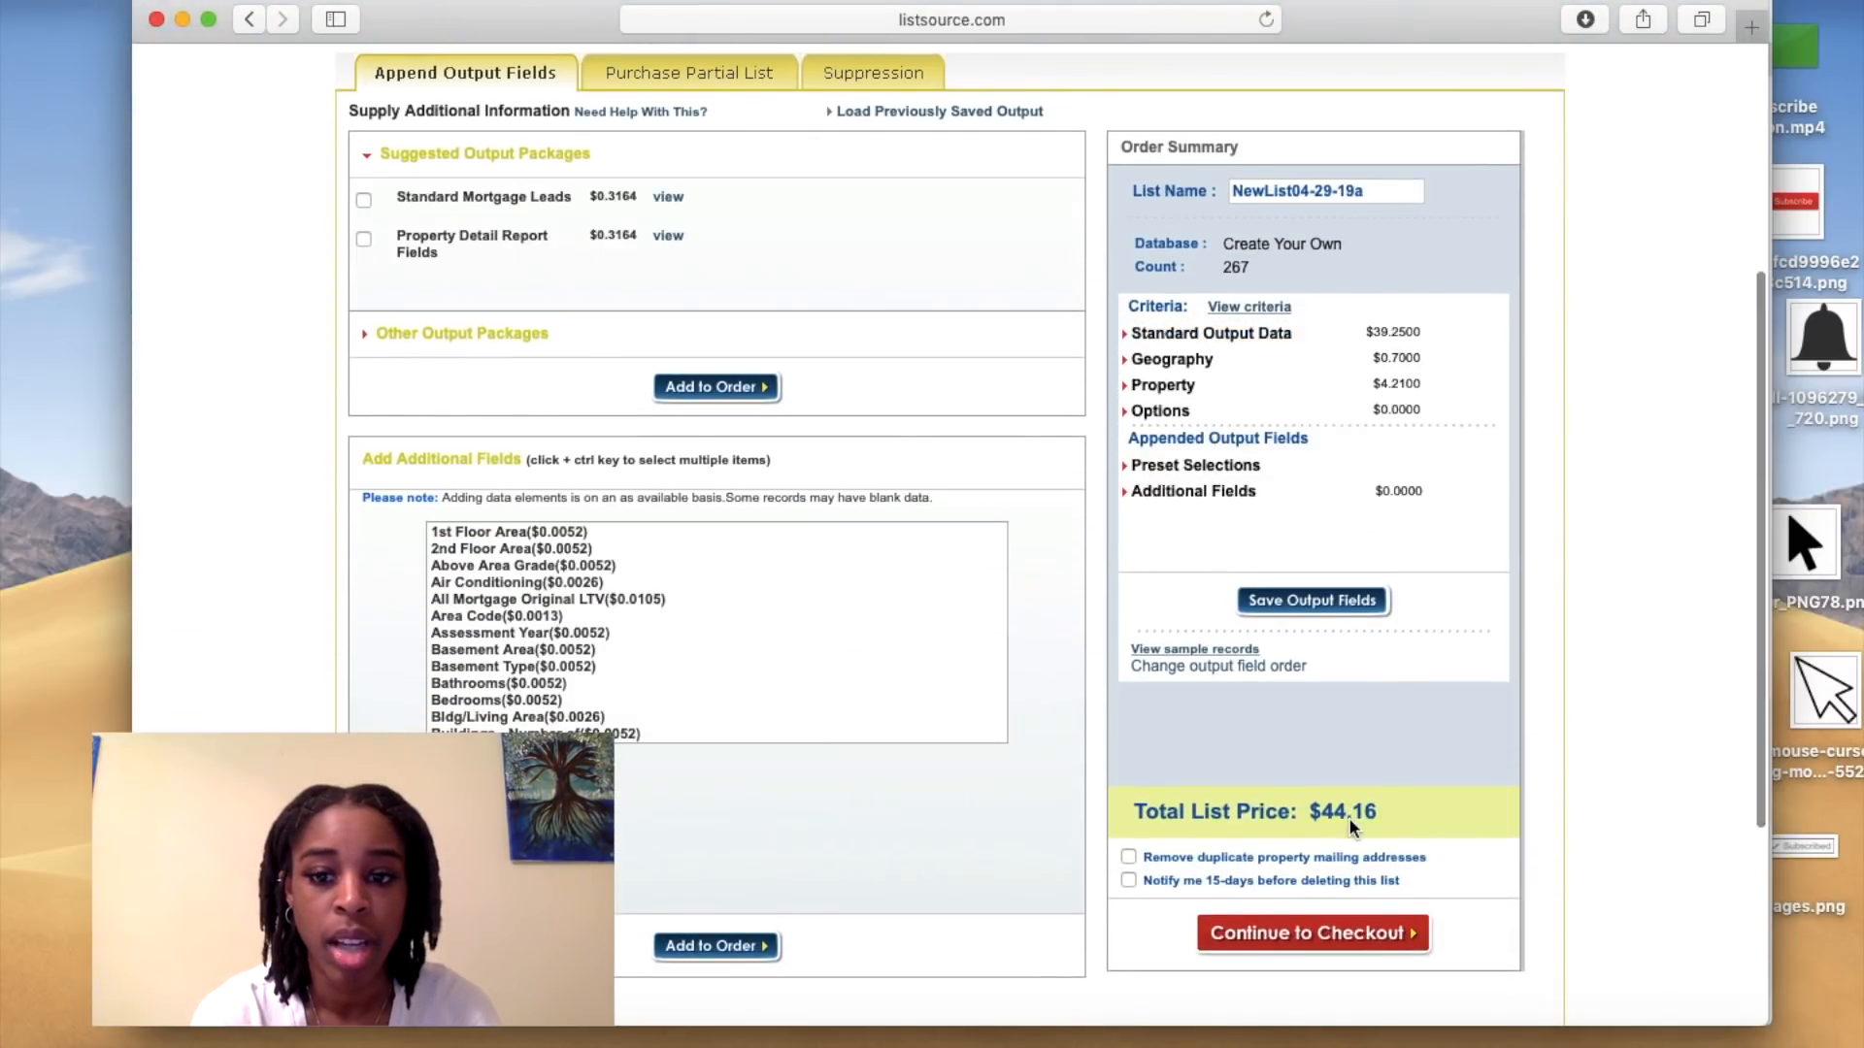
pyautogui.click(1127, 857)
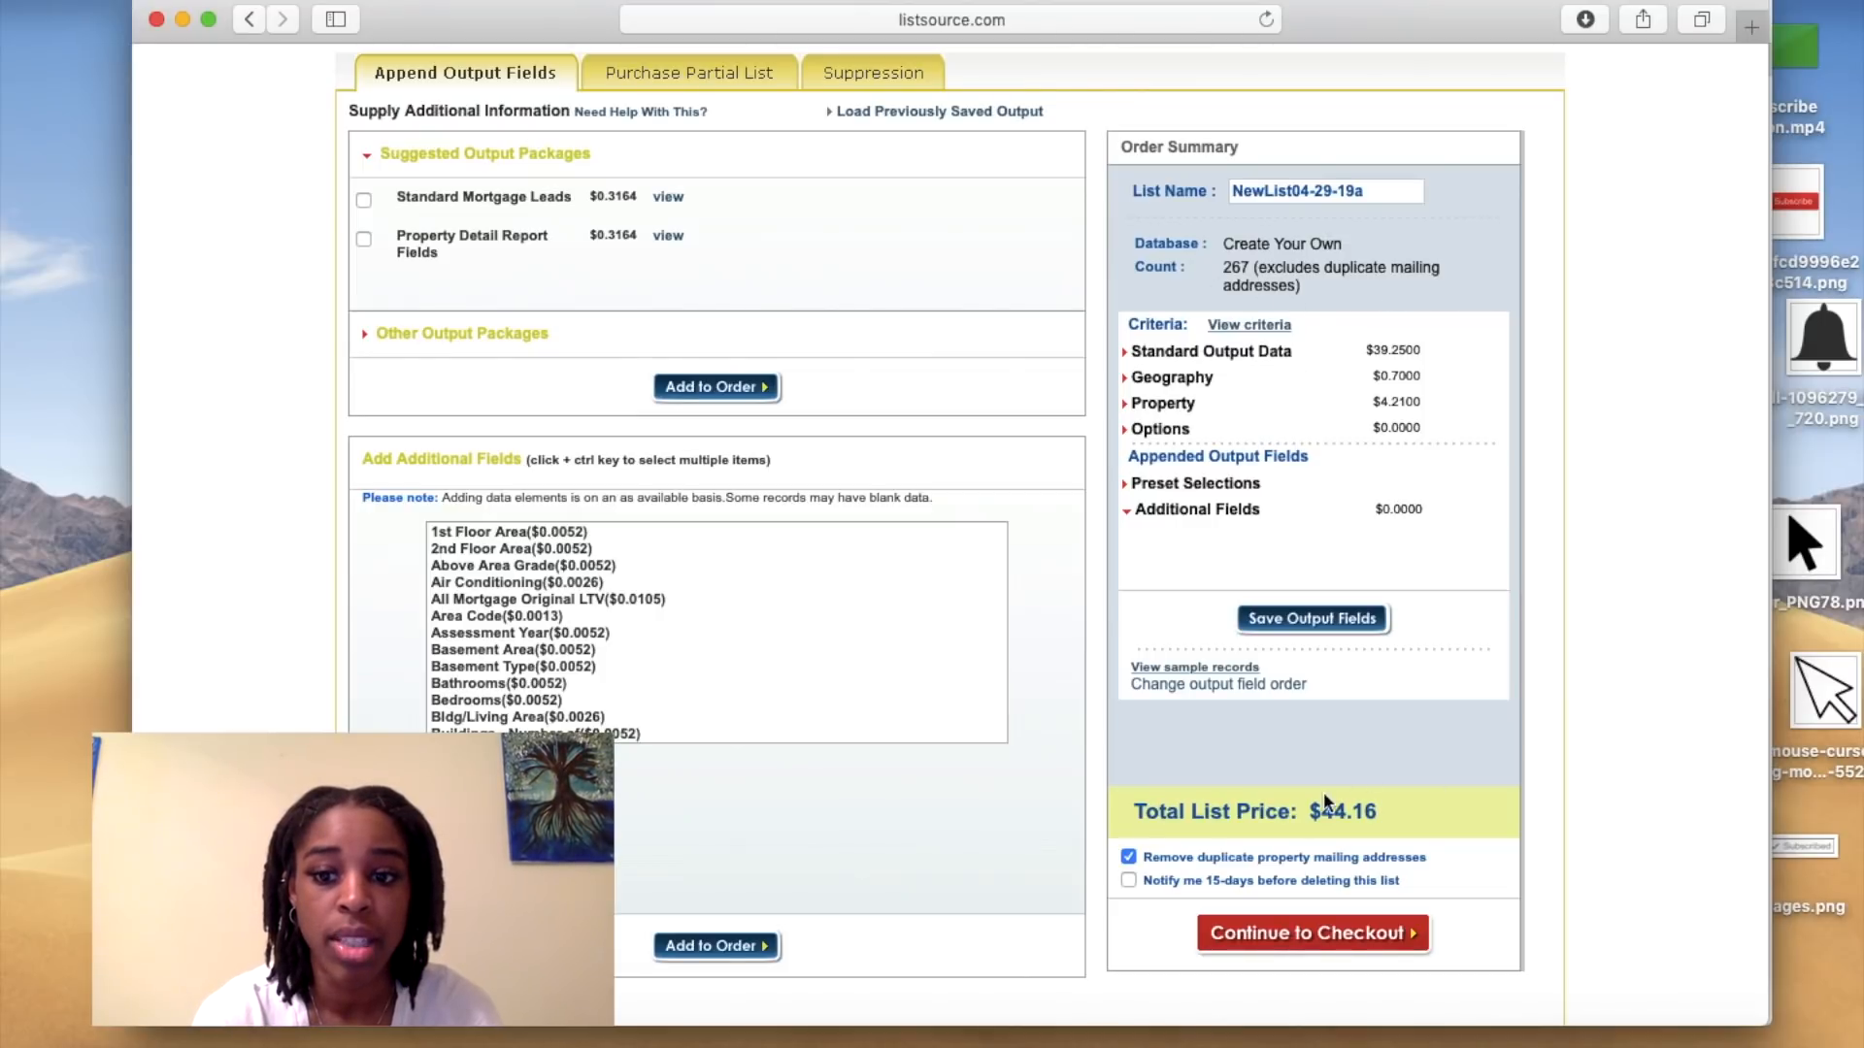
# - Limit the partial list purchase to only 200 leads and recalculate the order
pyautogui.scroll(3, 1413, 772)
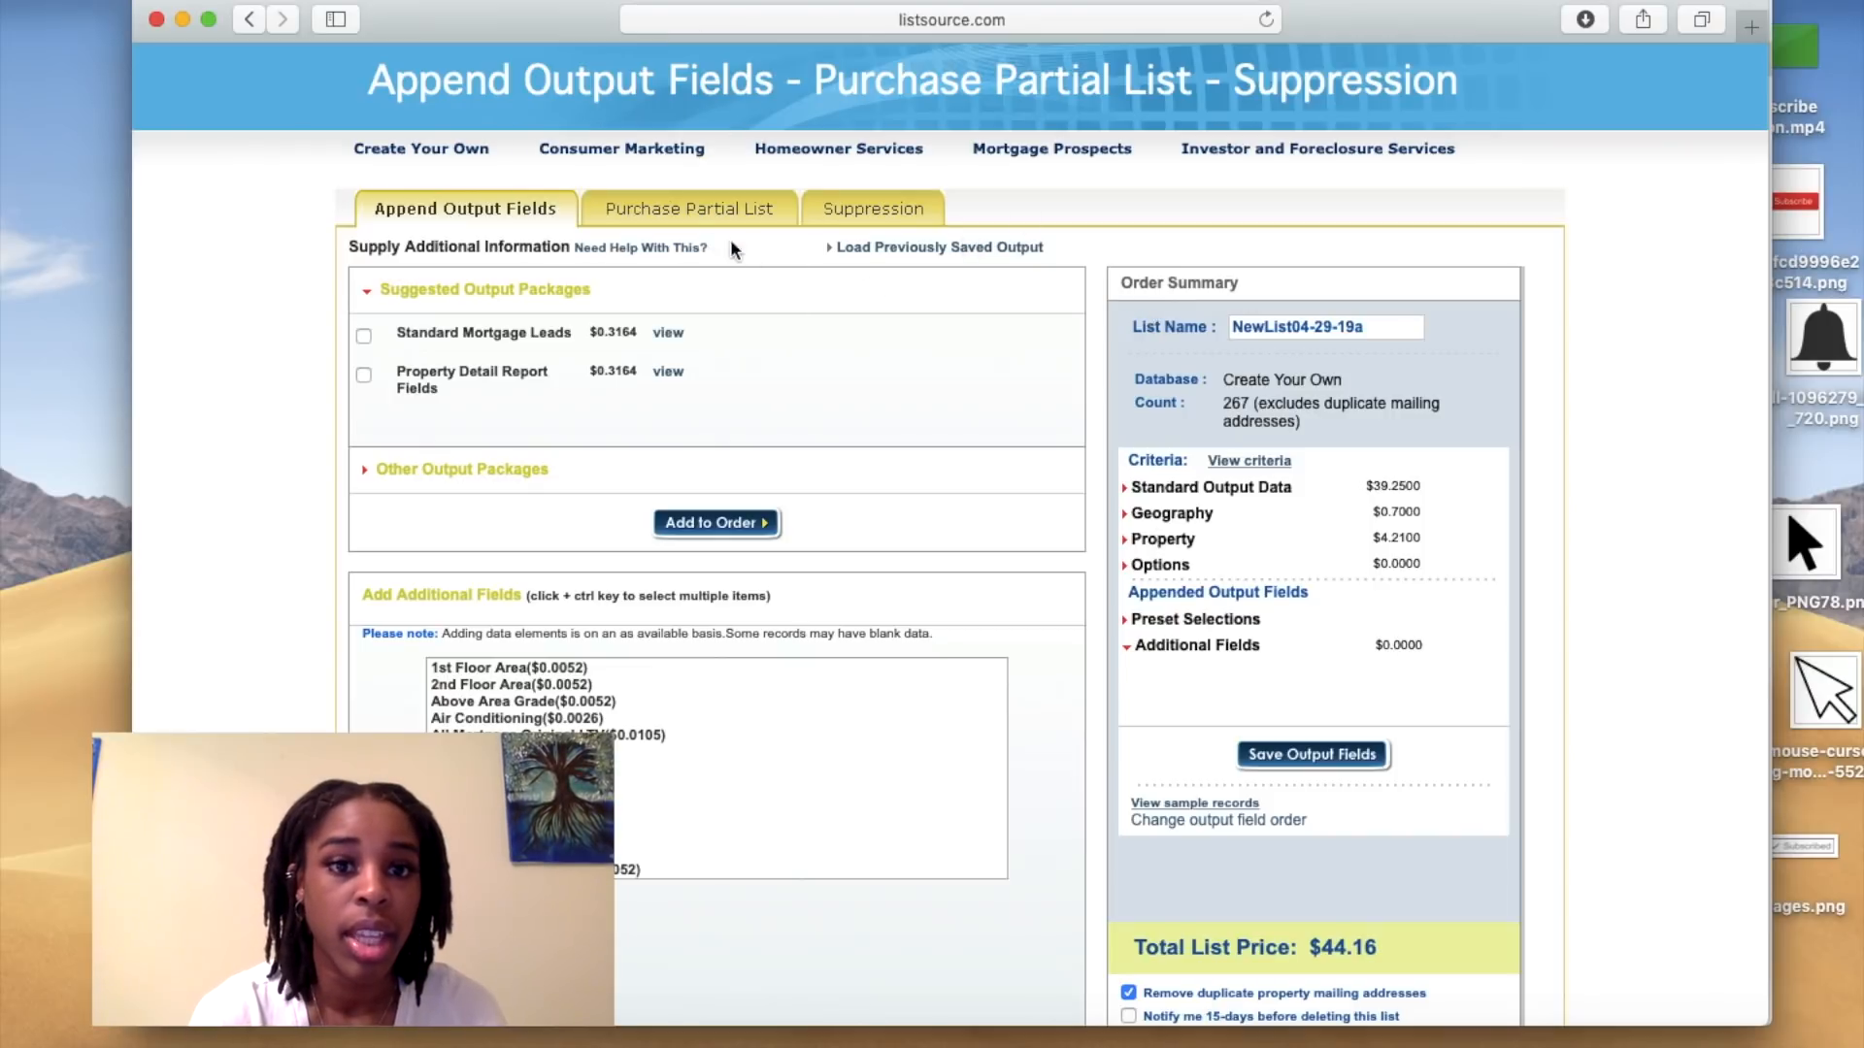
pyautogui.click(696, 206)
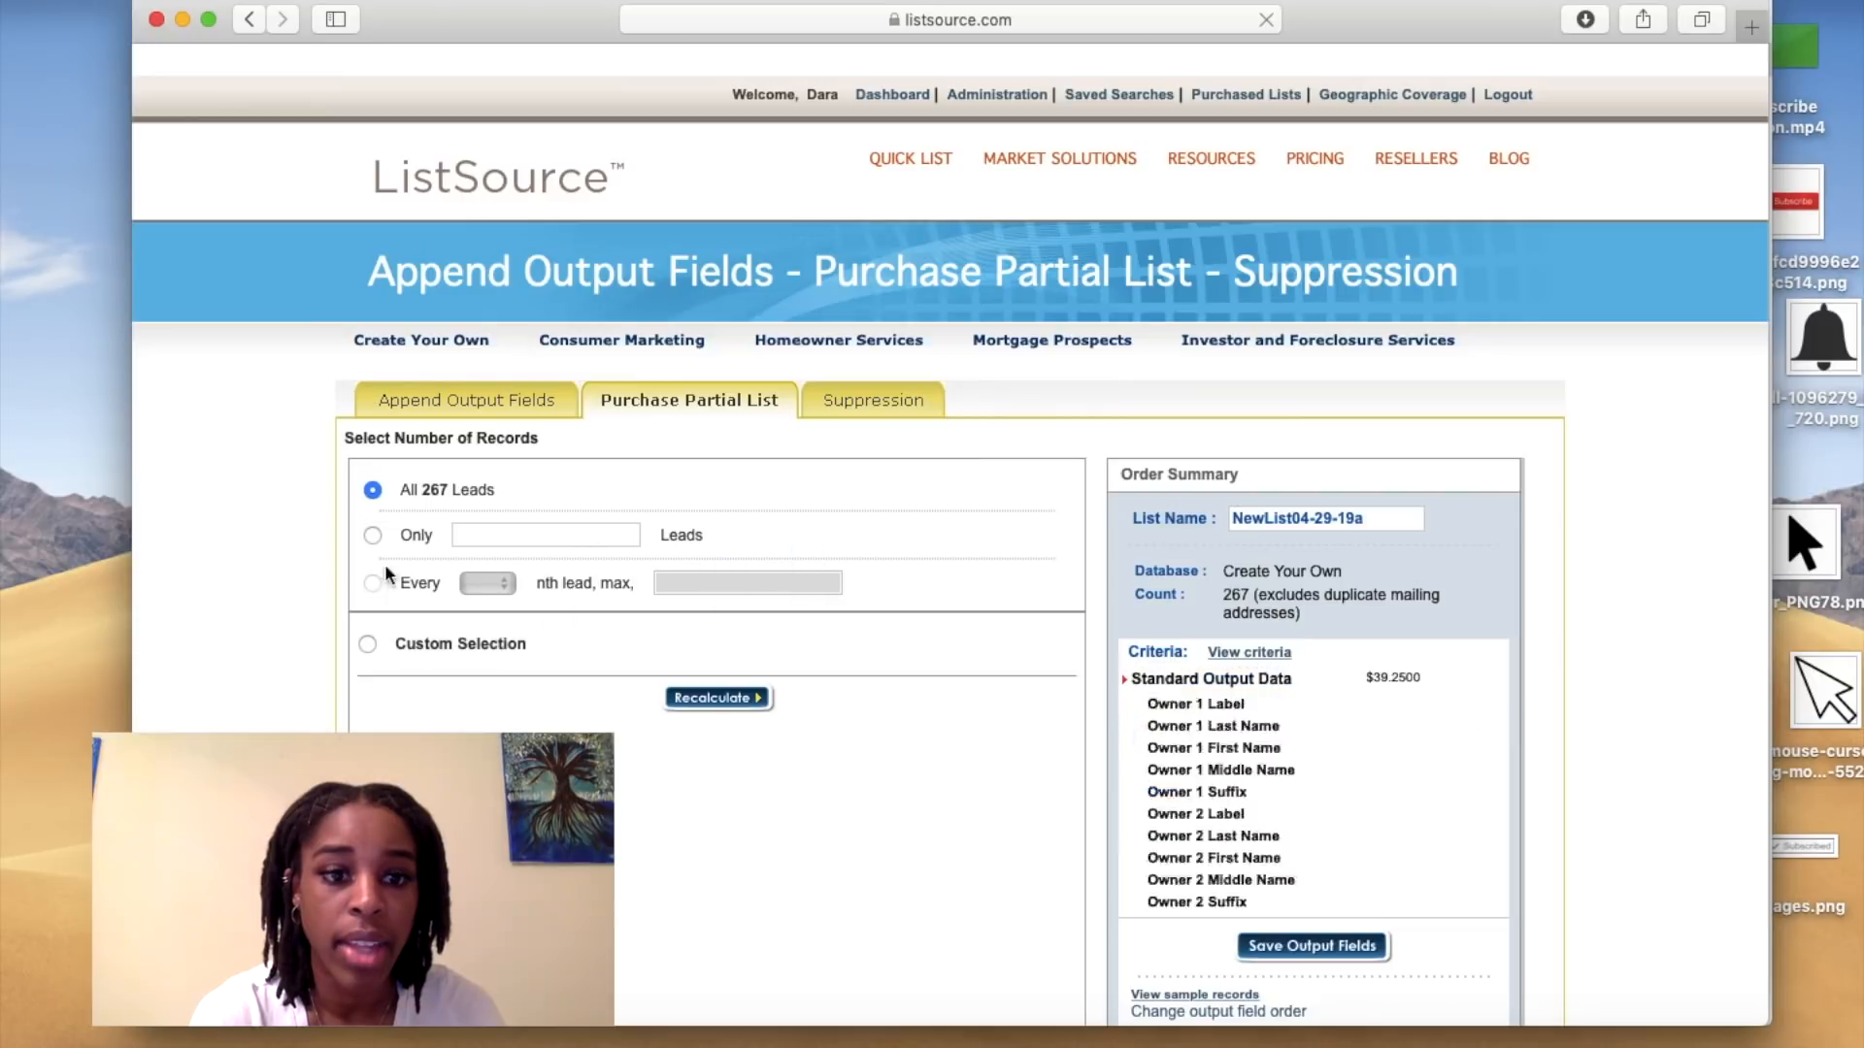
pyautogui.click(495, 535)
pyautogui.write('2')
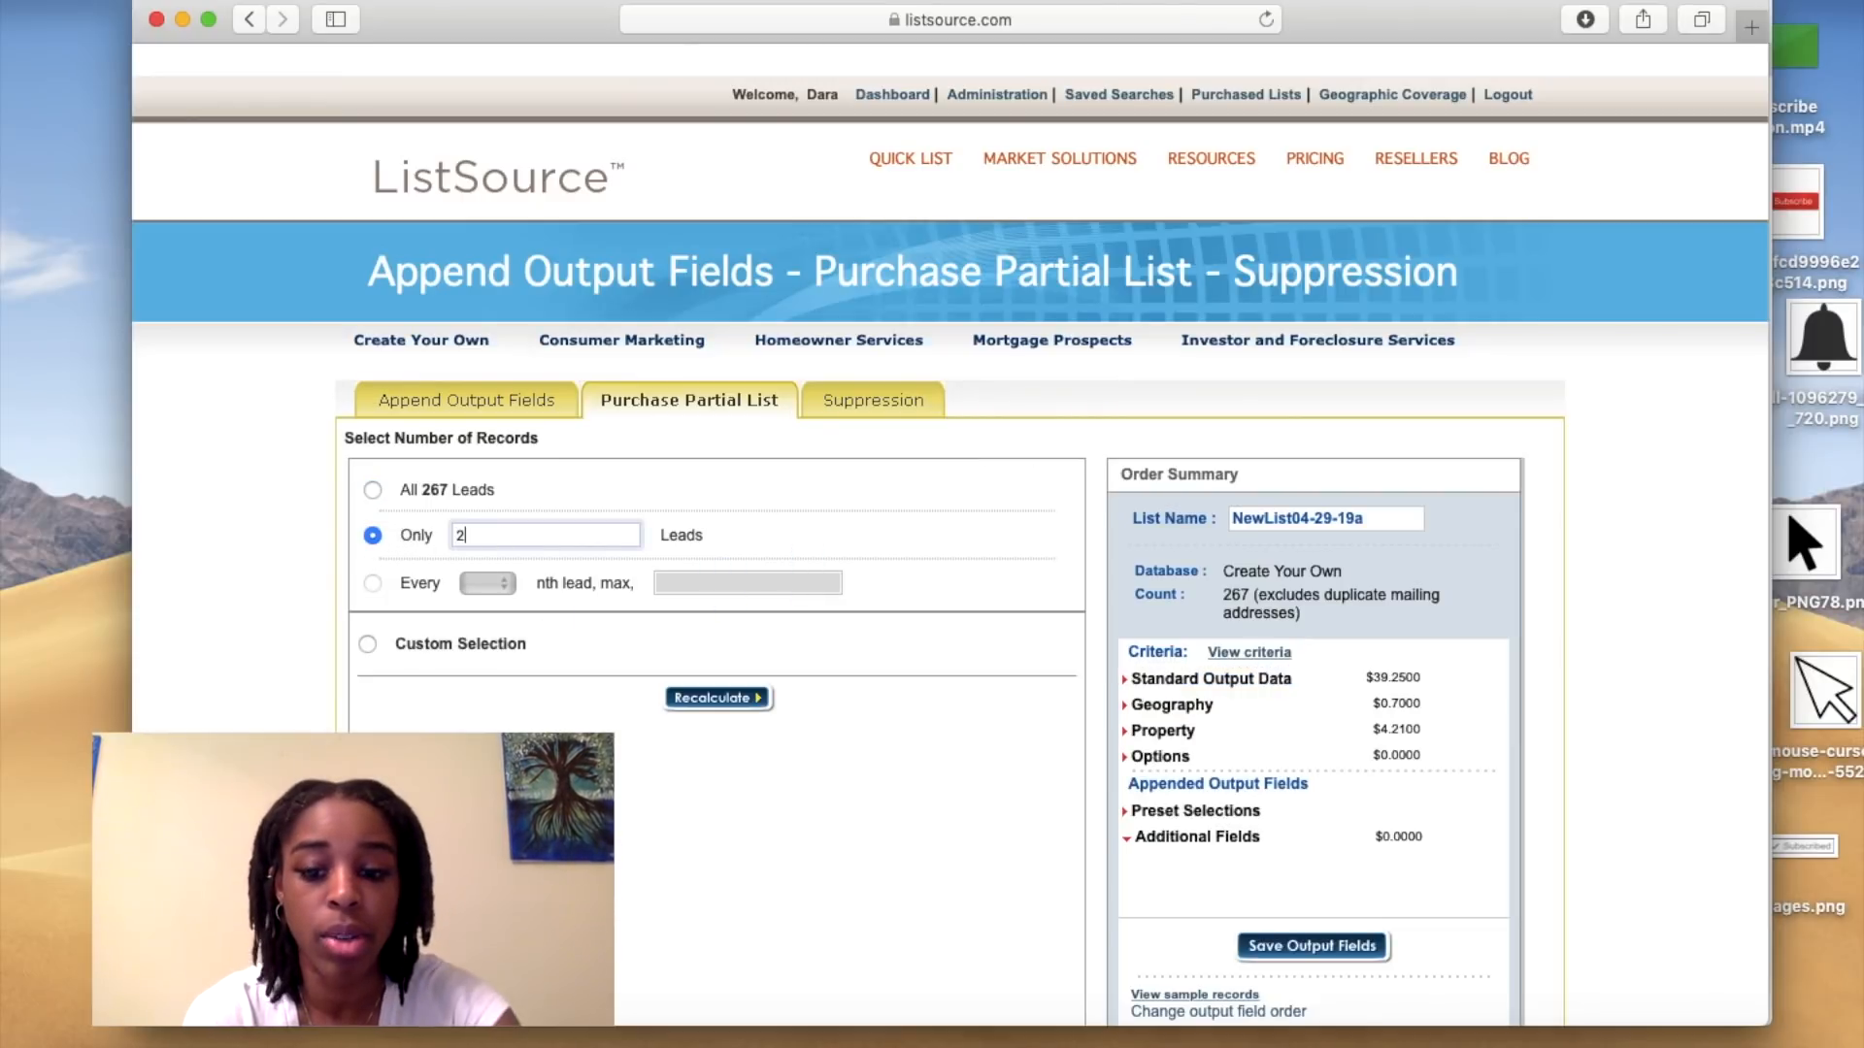
pyautogui.write('00')
pyautogui.click(705, 597)
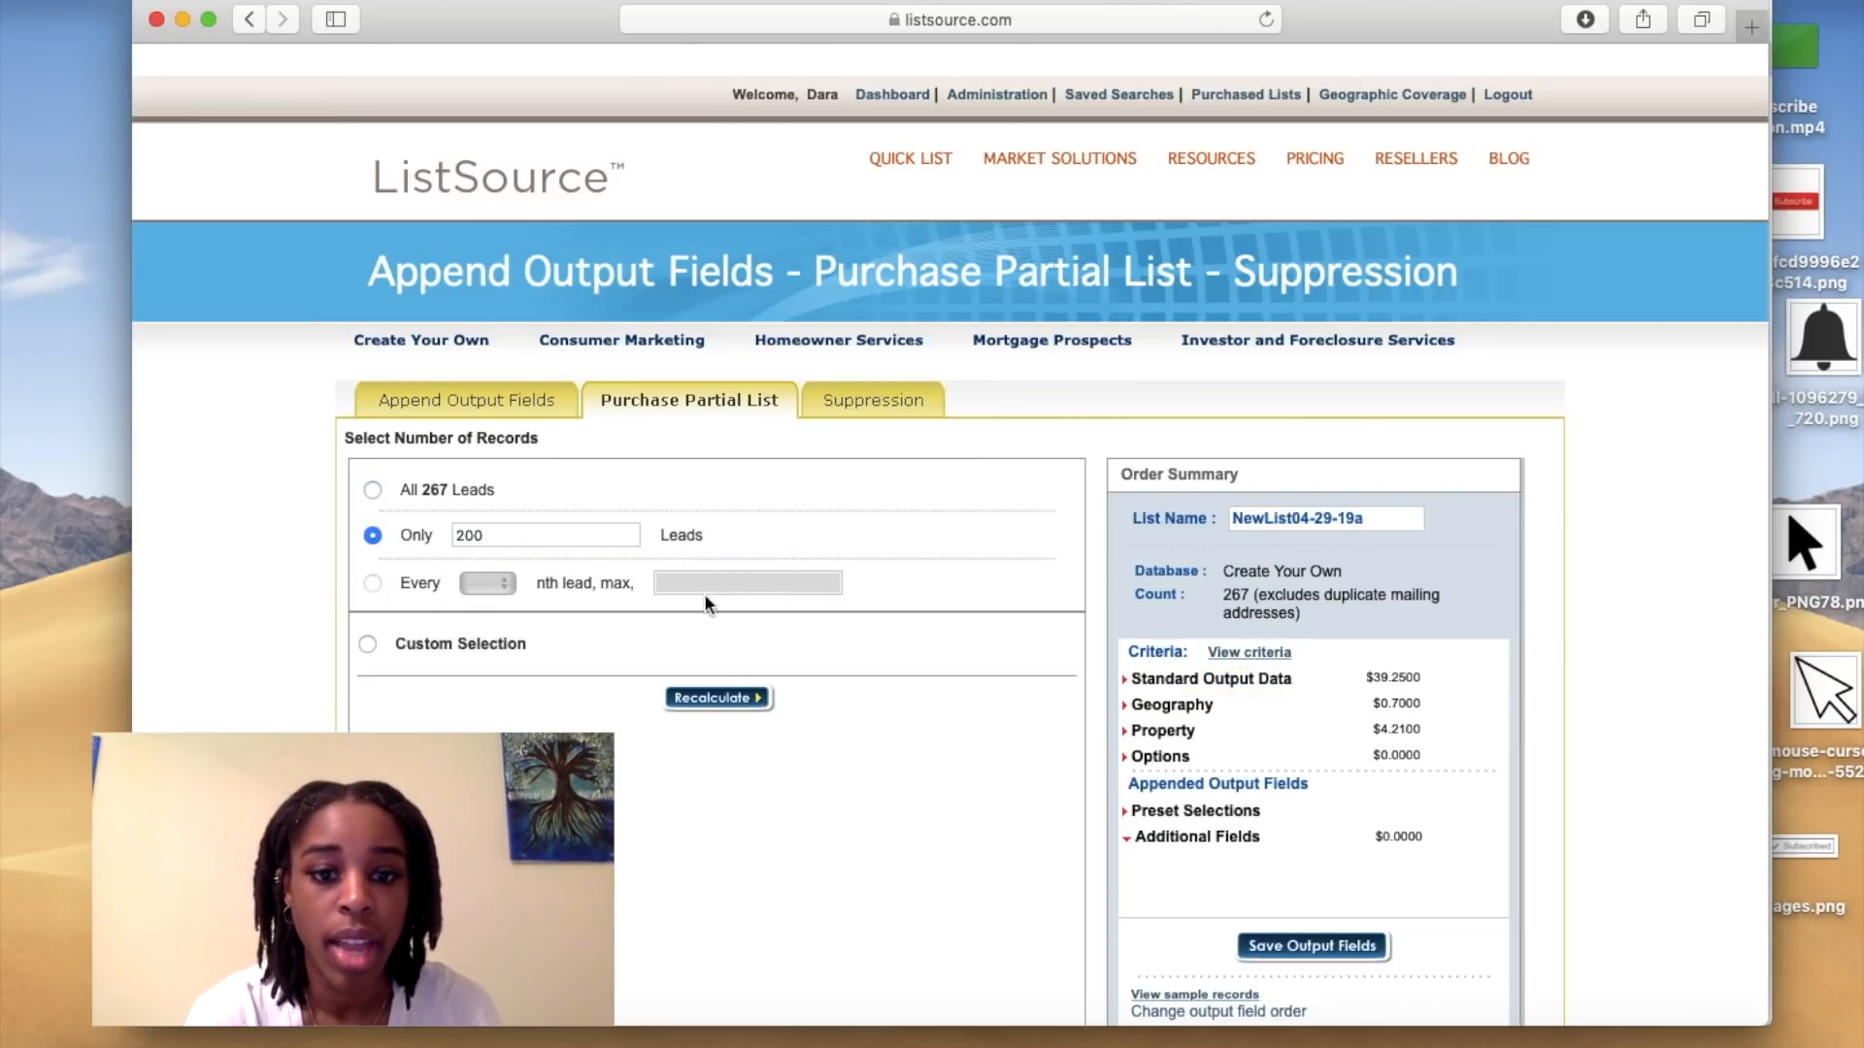
pyautogui.click(735, 699)
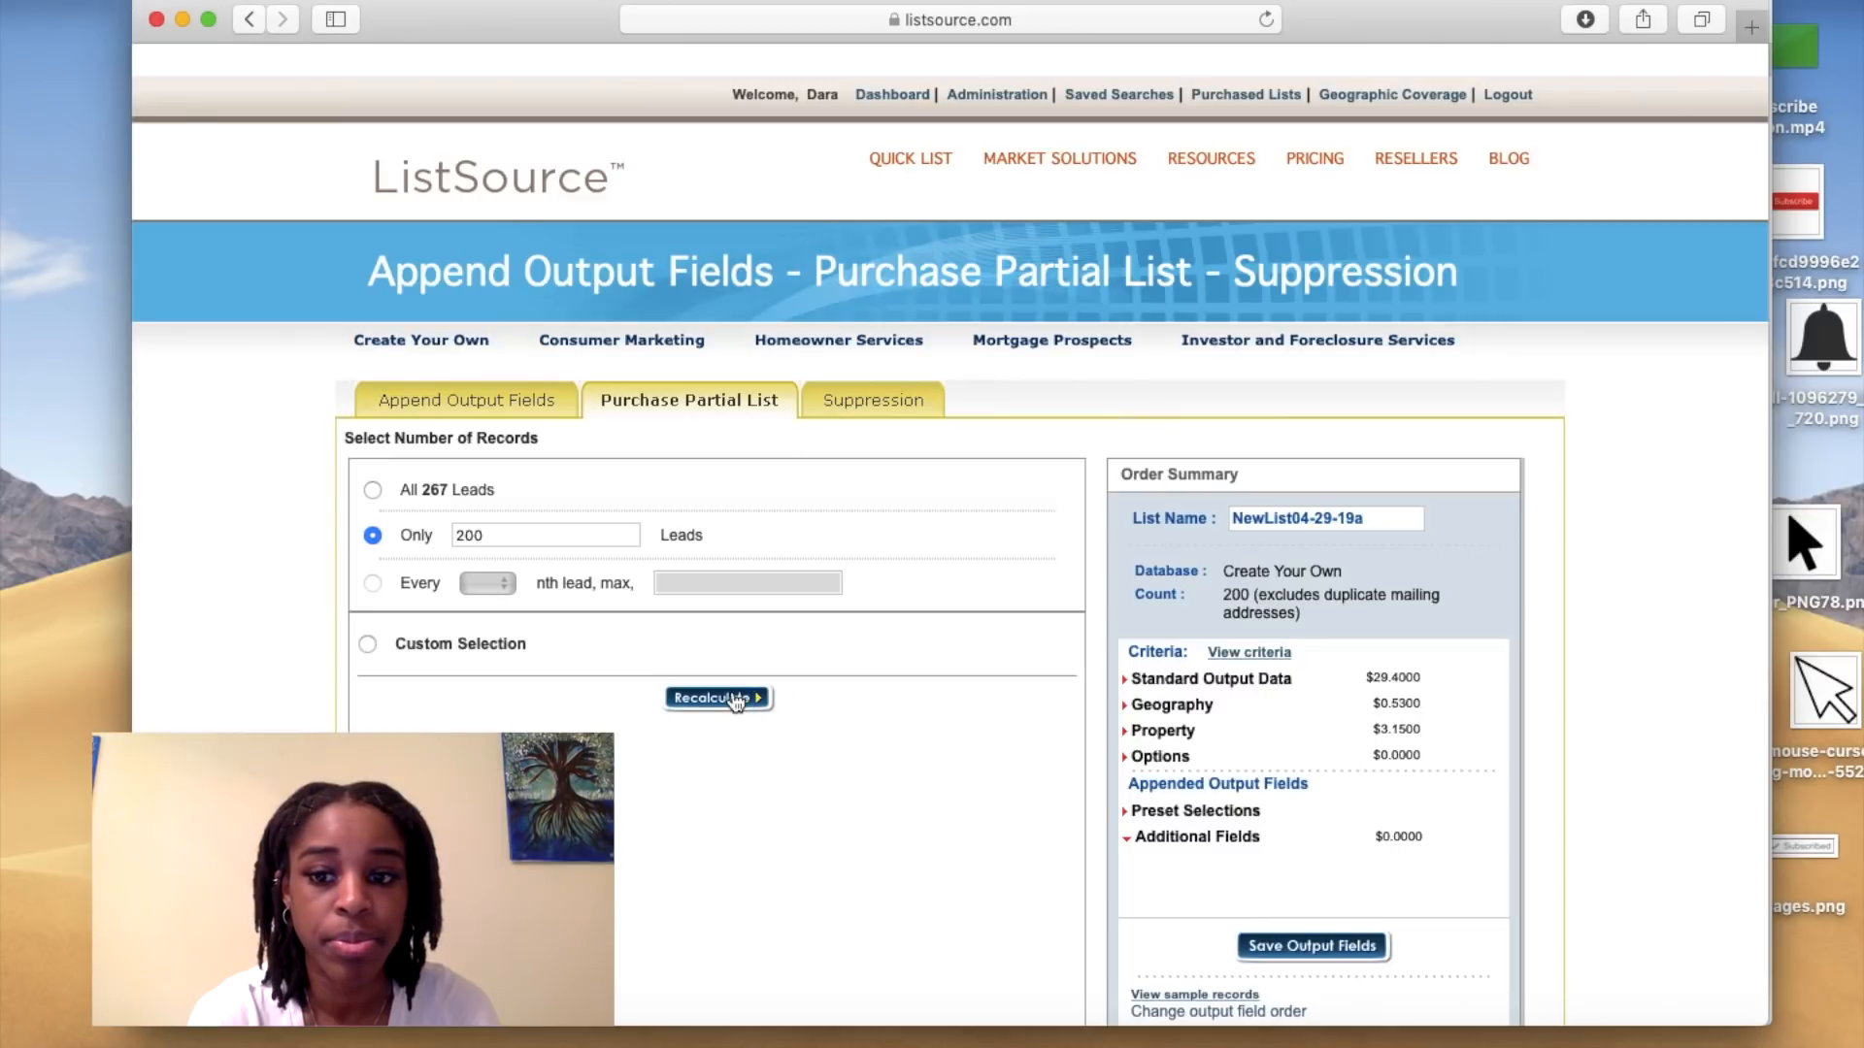
# - Review the order summary, total list price and additional output fields for the reduced list
pyautogui.scroll(-4, 1343, 824)
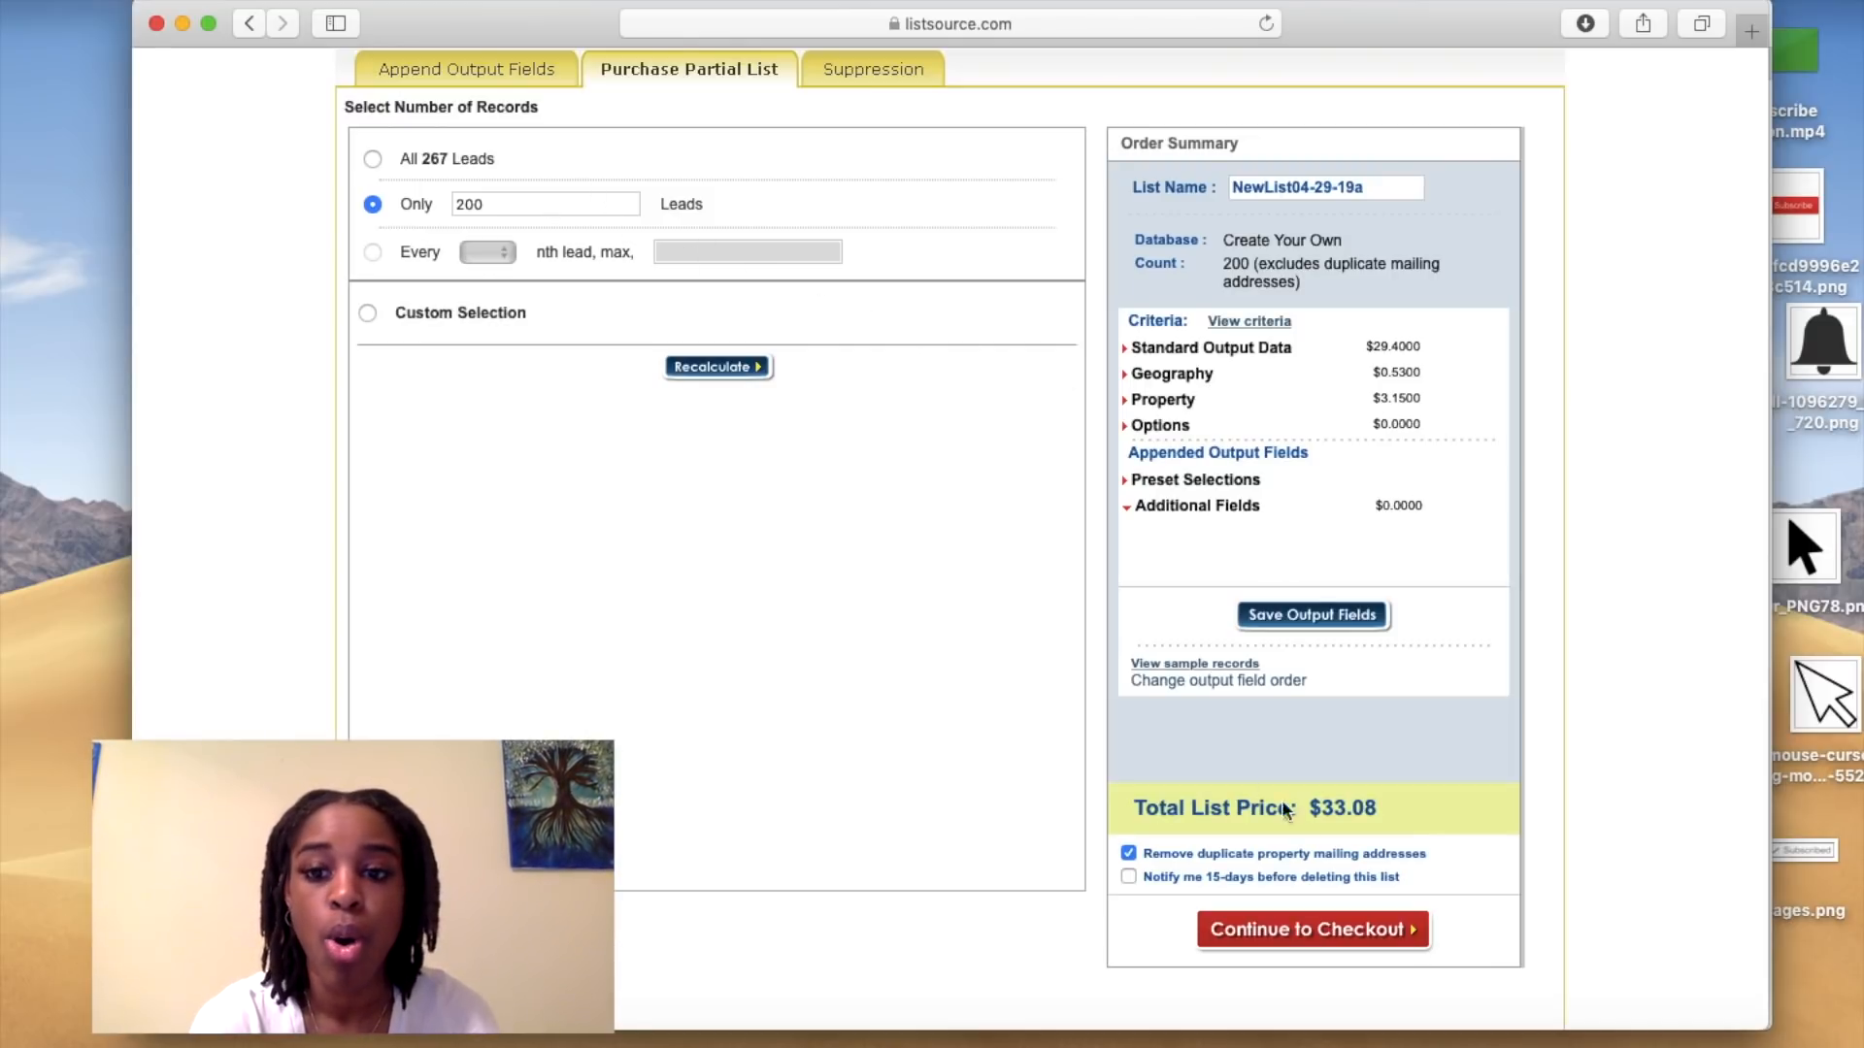
pyautogui.scroll(2, 1340, 693)
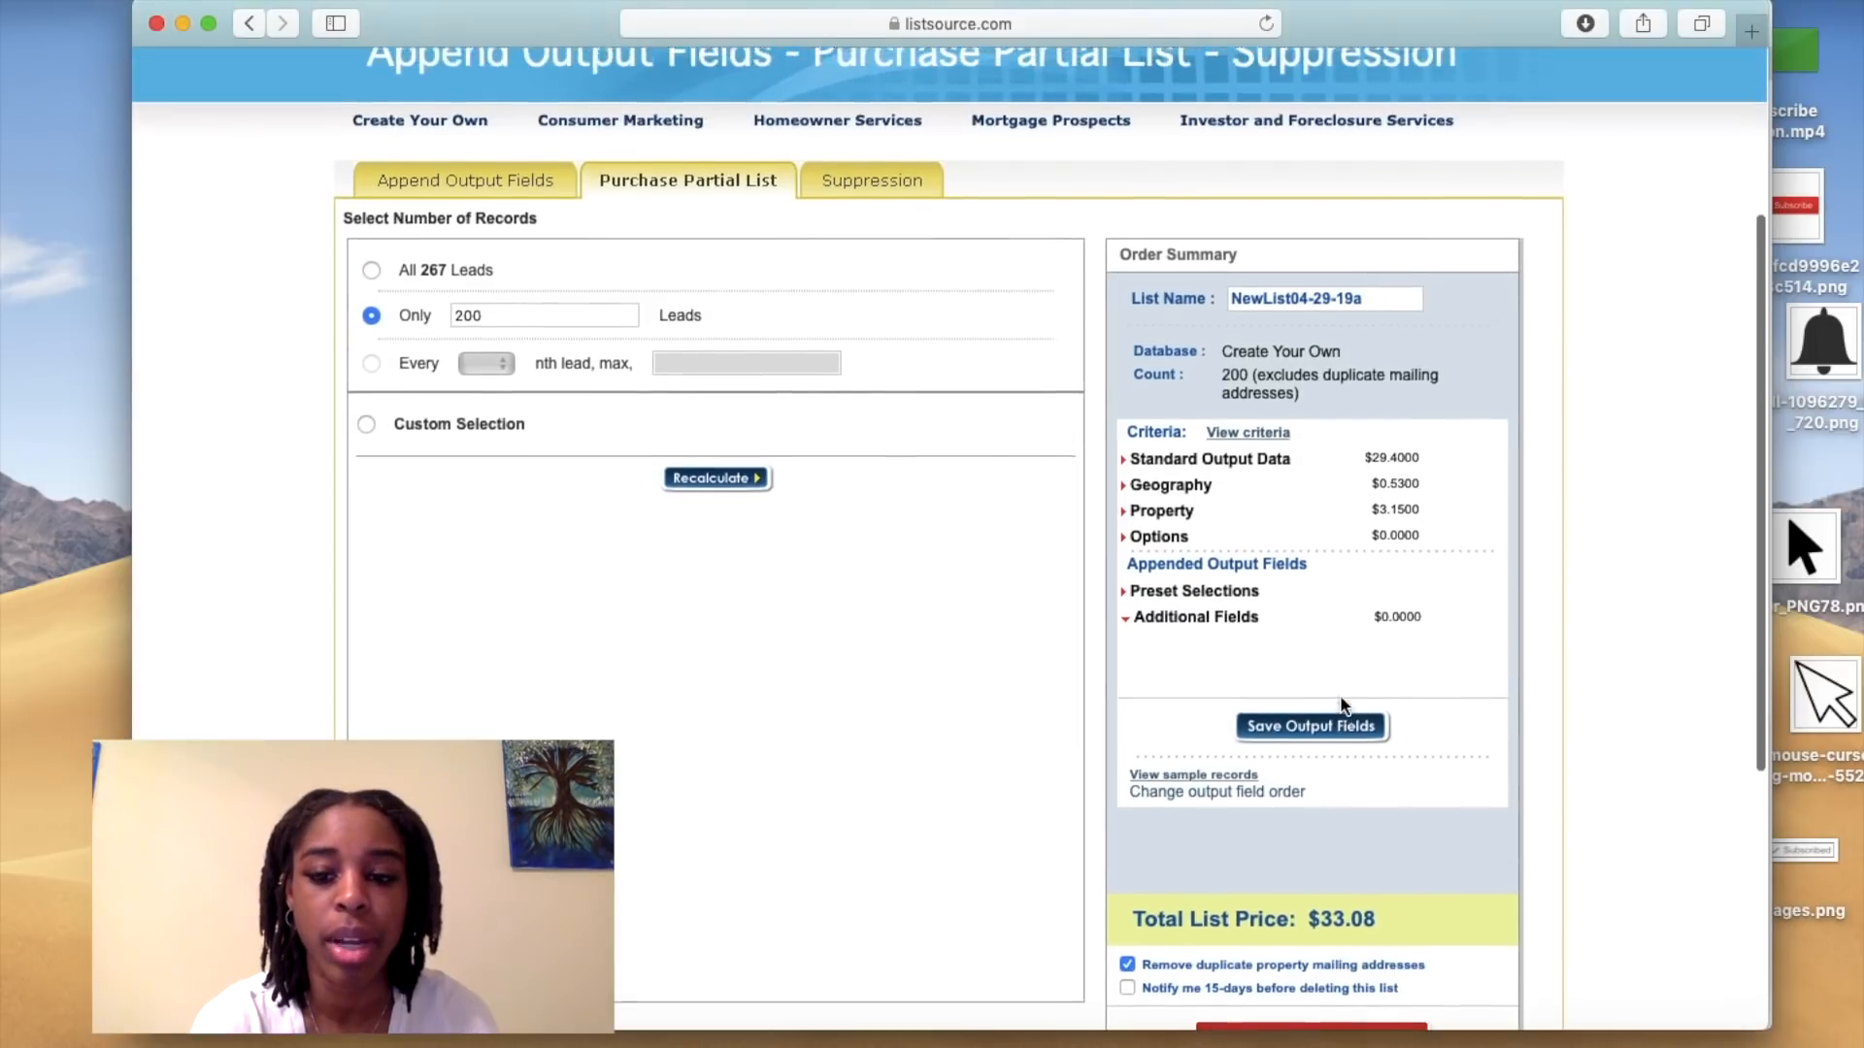
pyautogui.scroll(-4, 1339, 695)
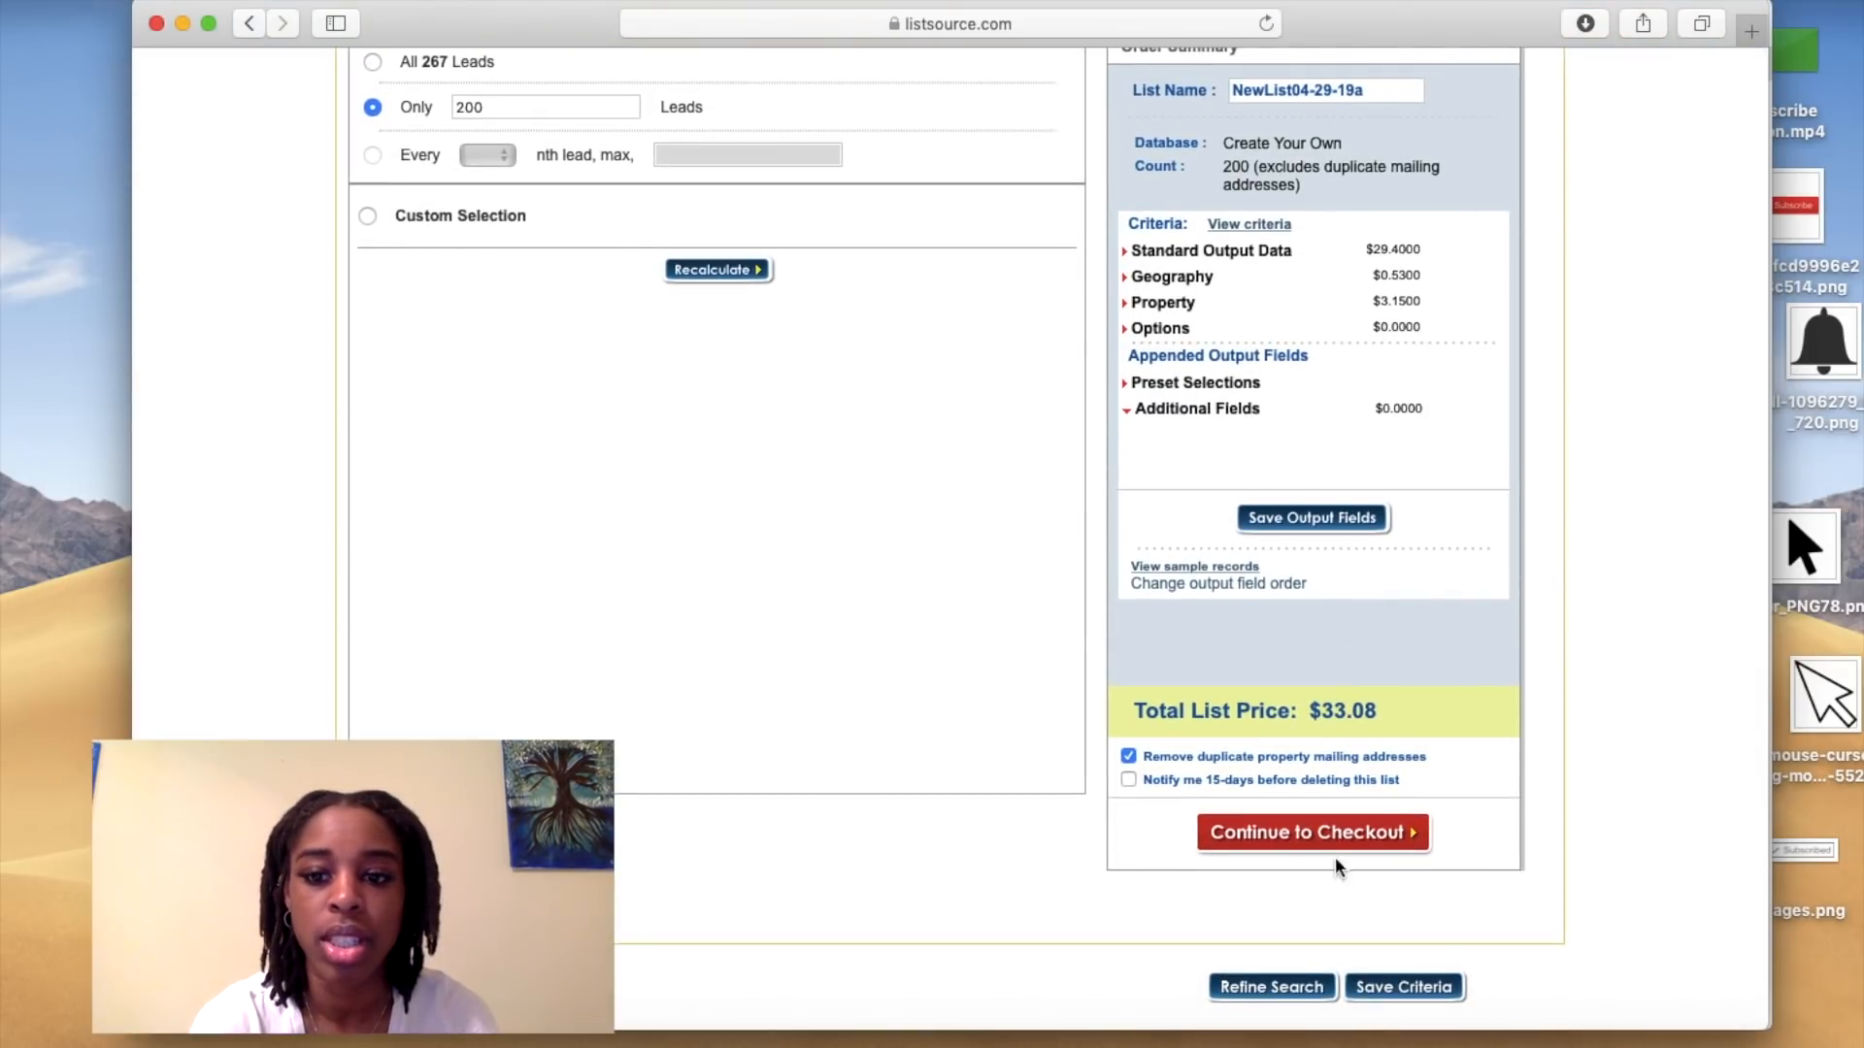
pyautogui.click(1333, 833)
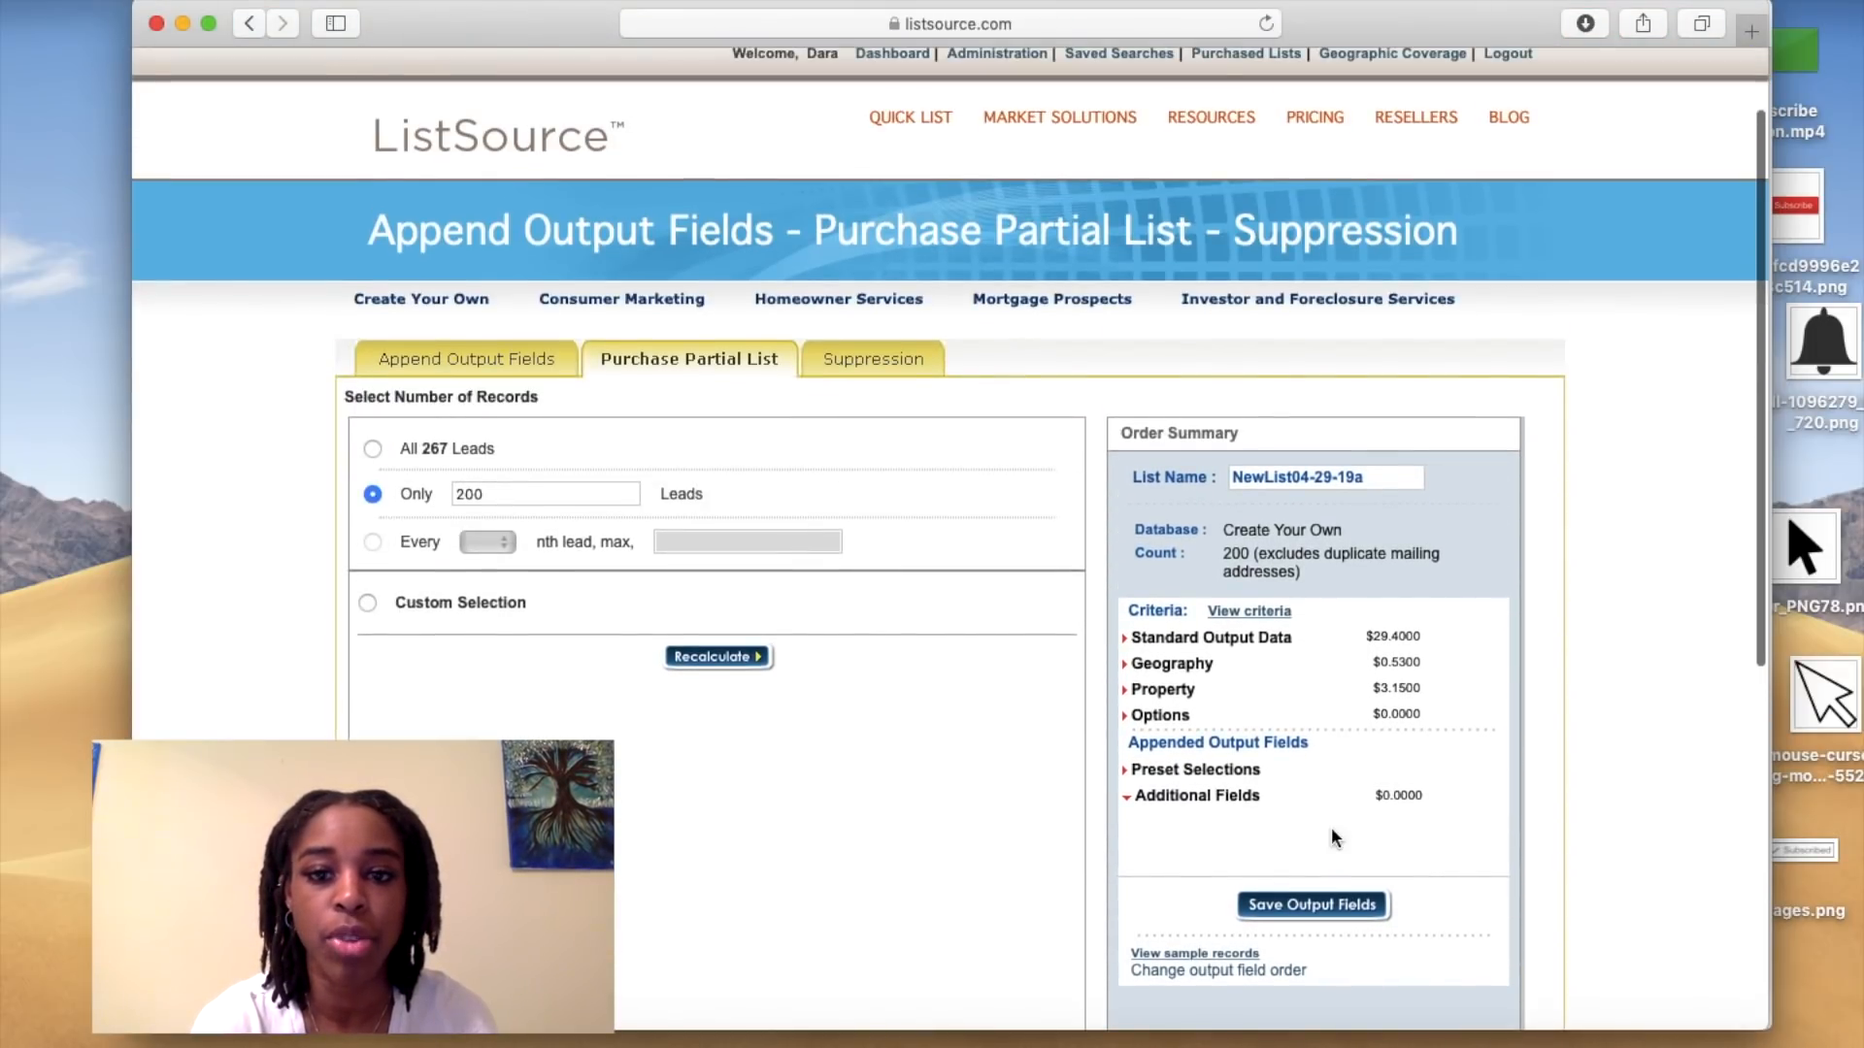
pyautogui.scroll(-5, 784, 552)
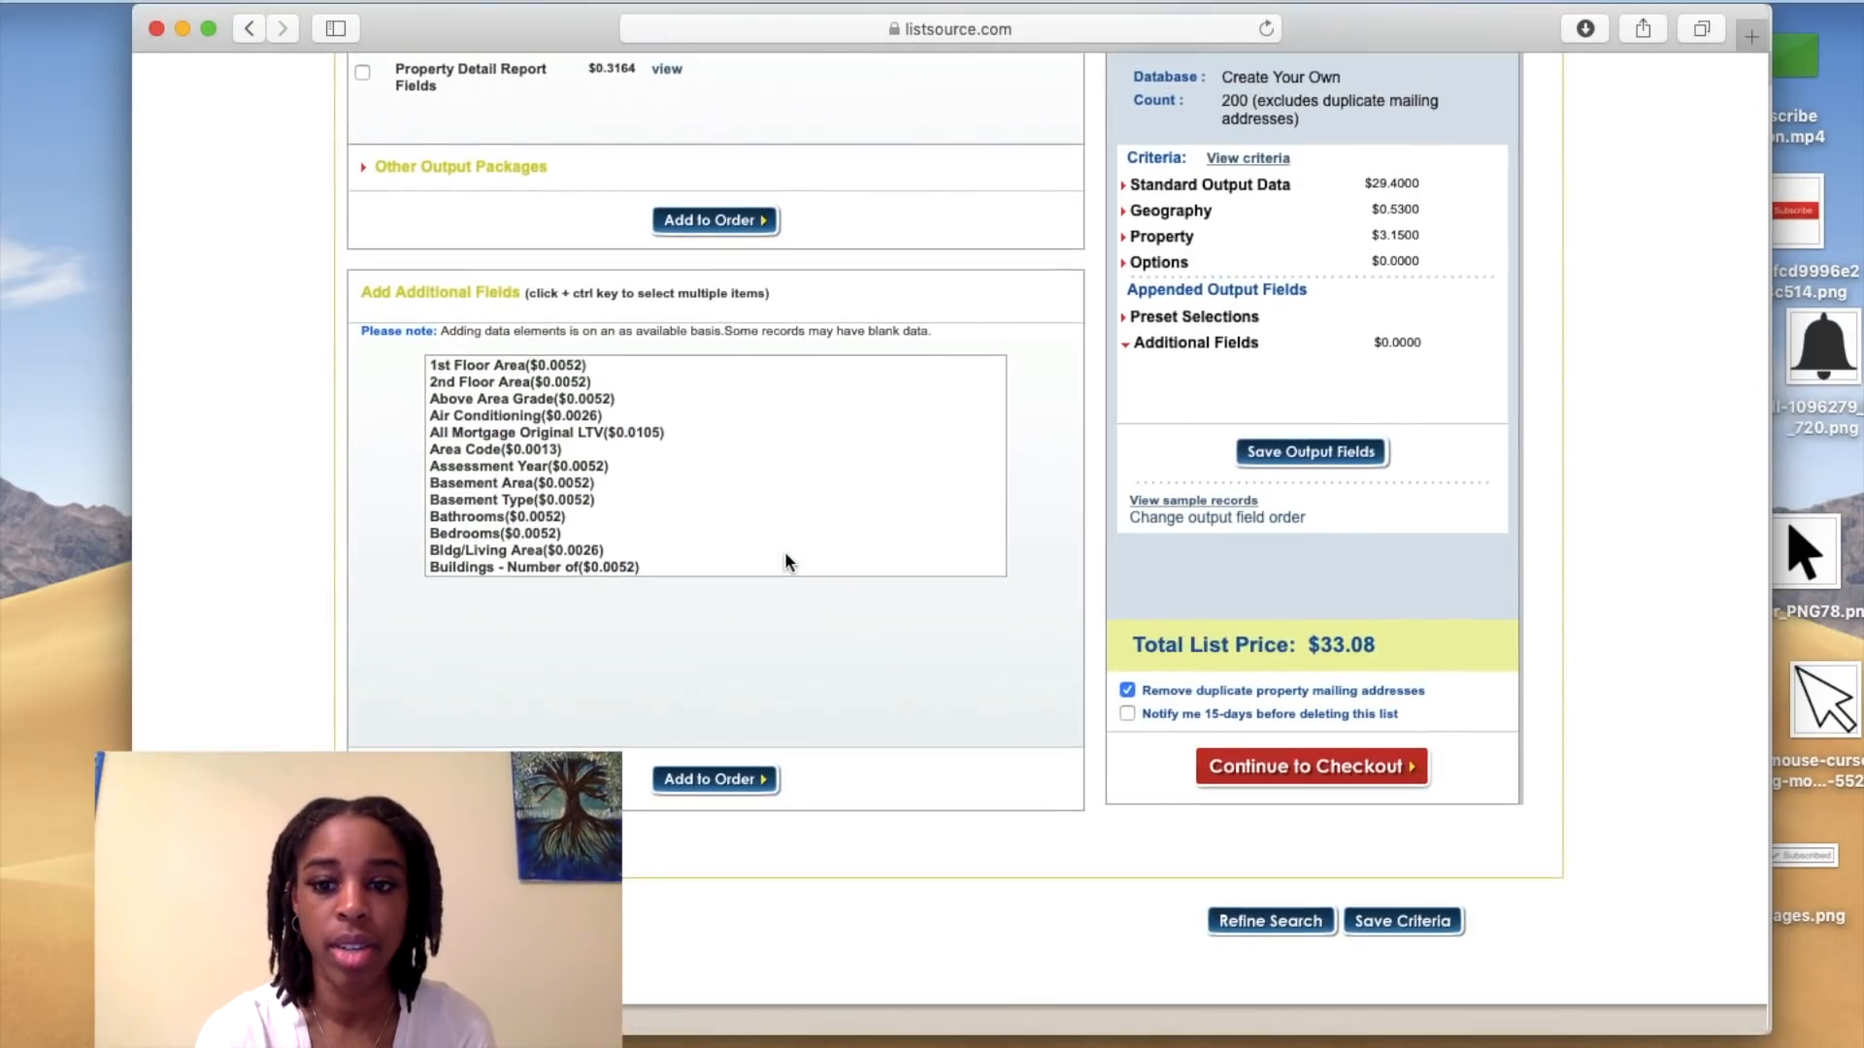
pyautogui.scroll(5, 785, 551)
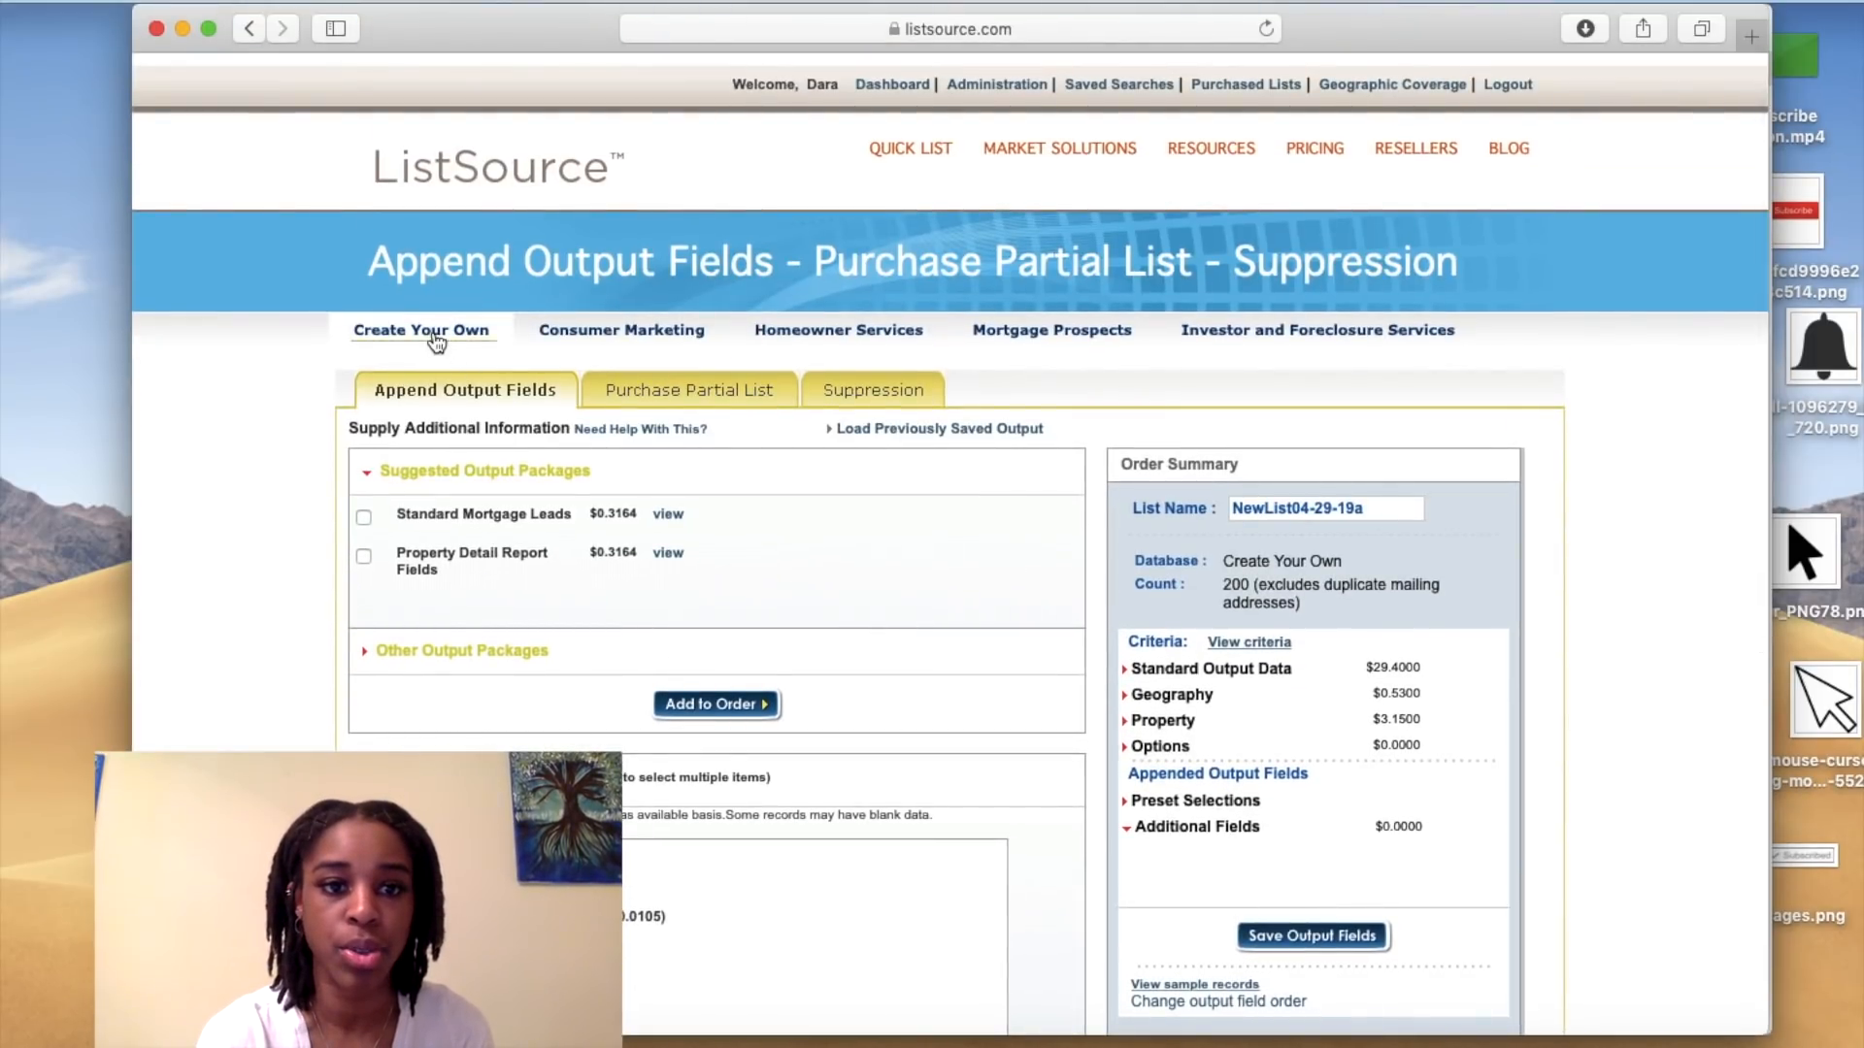
# - Start a new Create Your Own list and set its geography criteria to ZIP Code in Georgia
pyautogui.click(431, 331)
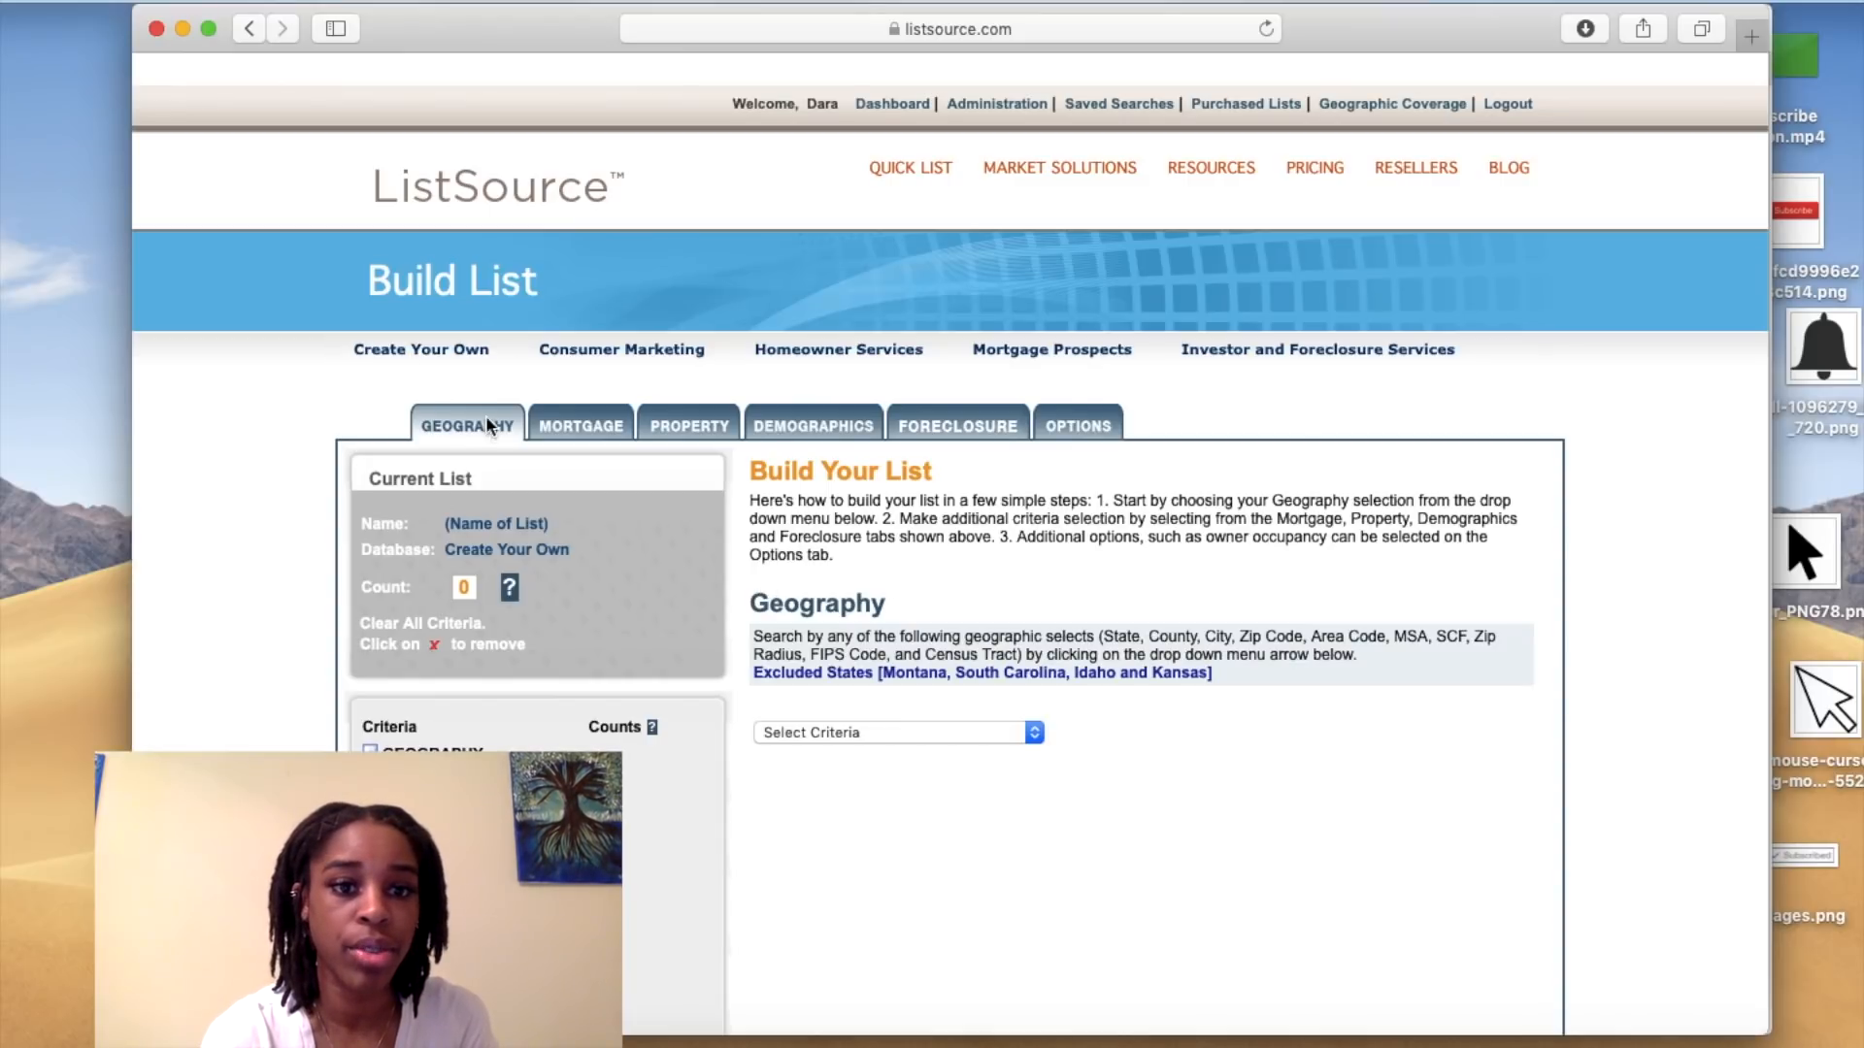
pyautogui.scroll(-2, 750, 588)
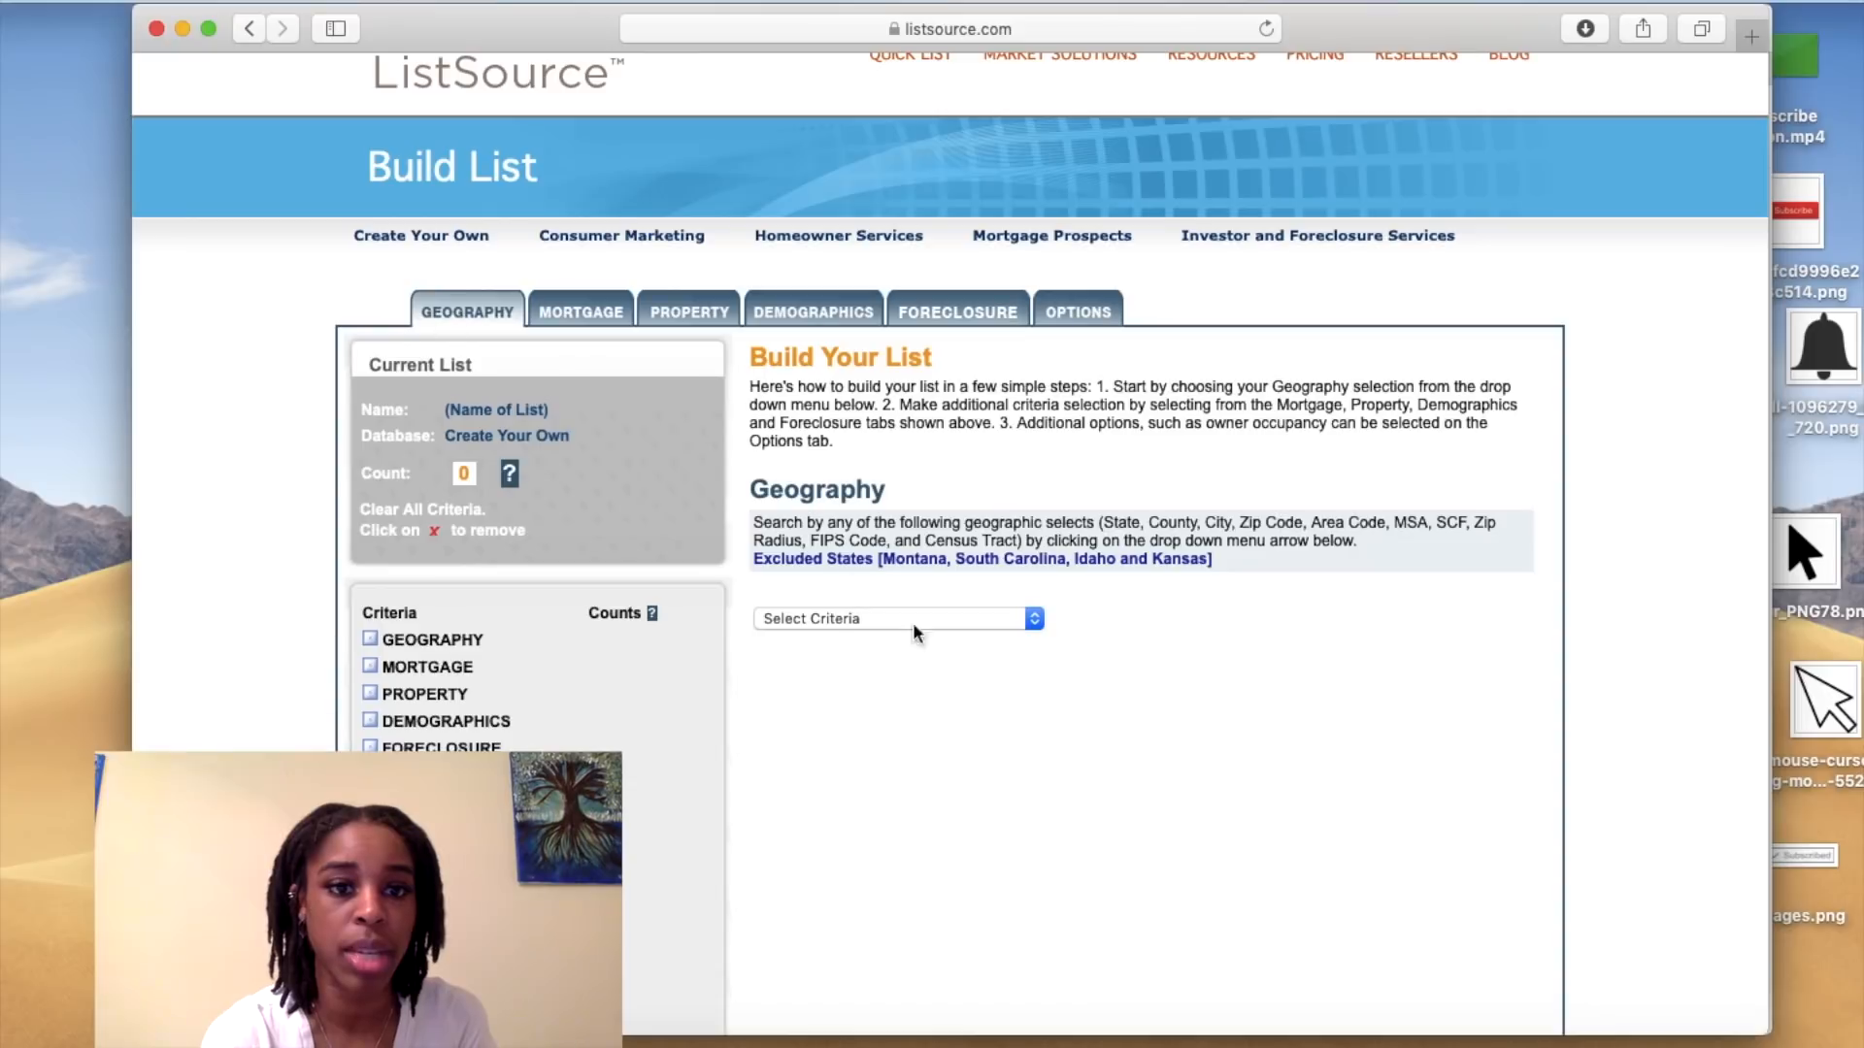
pyautogui.click(971, 620)
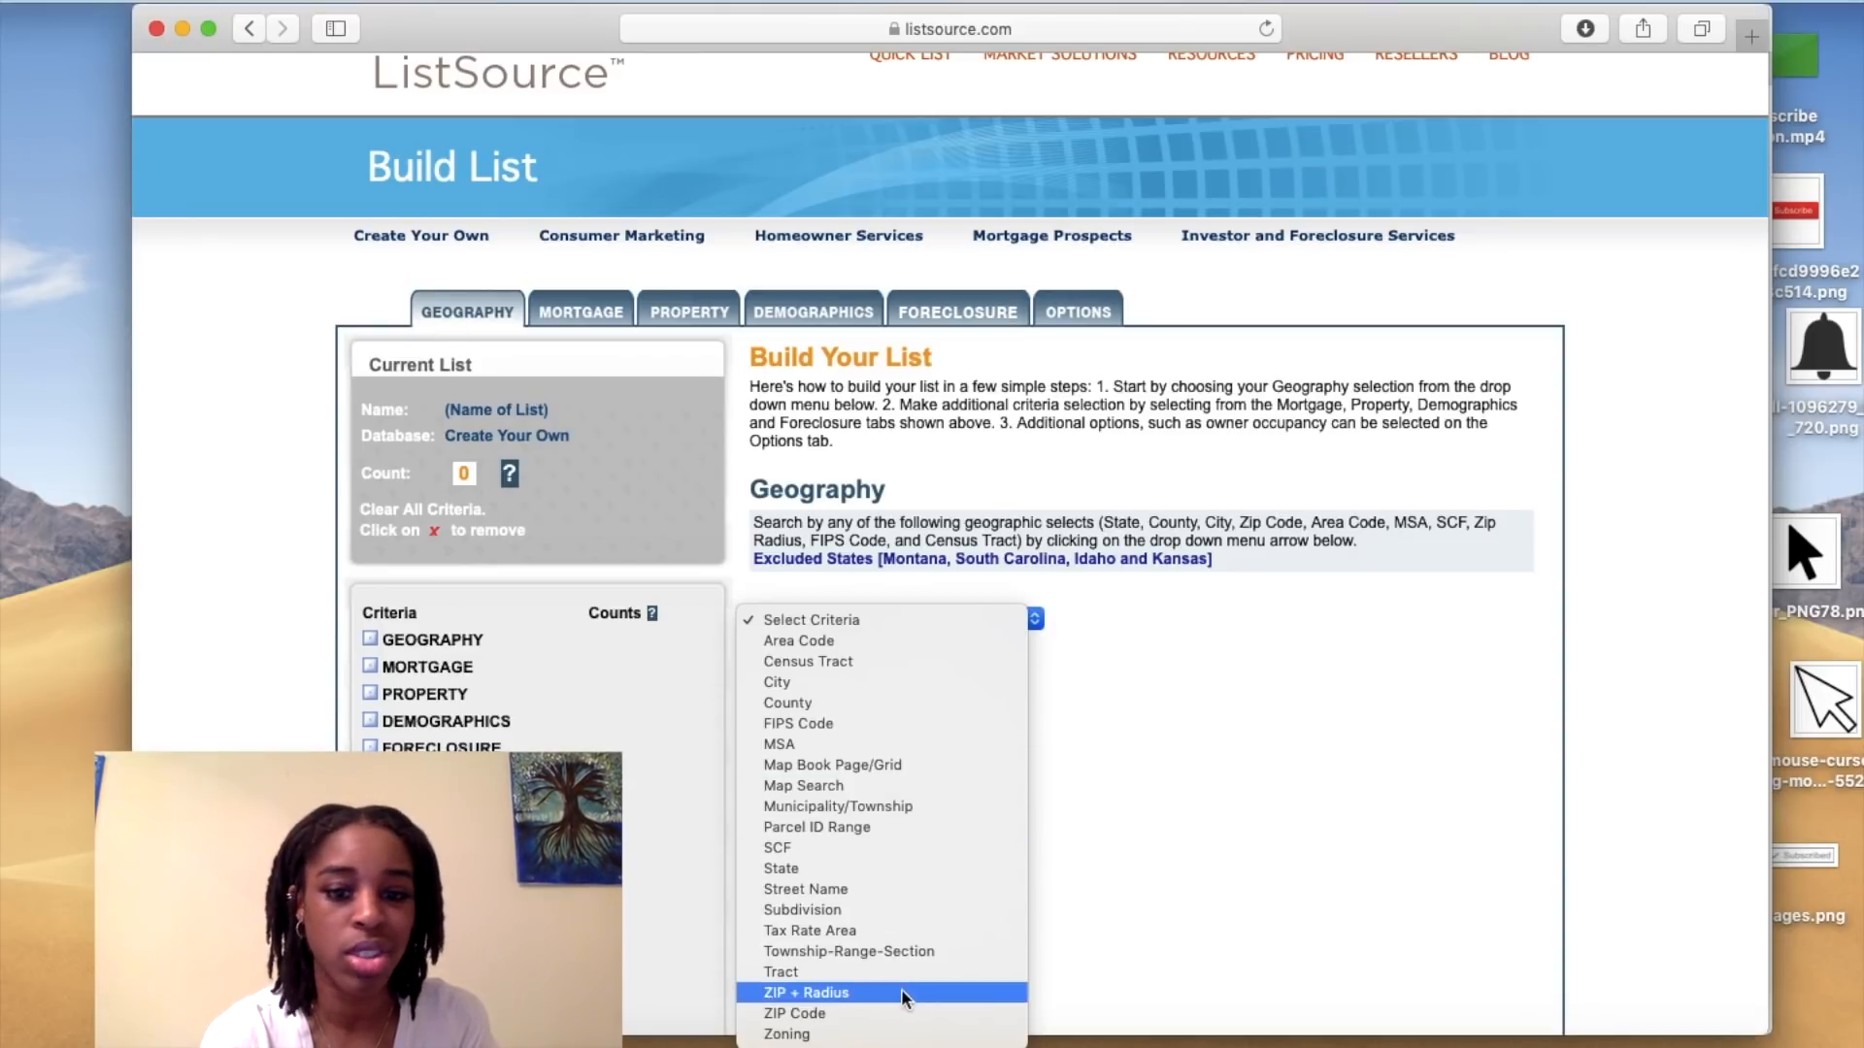
pyautogui.click(893, 1012)
pyautogui.click(912, 757)
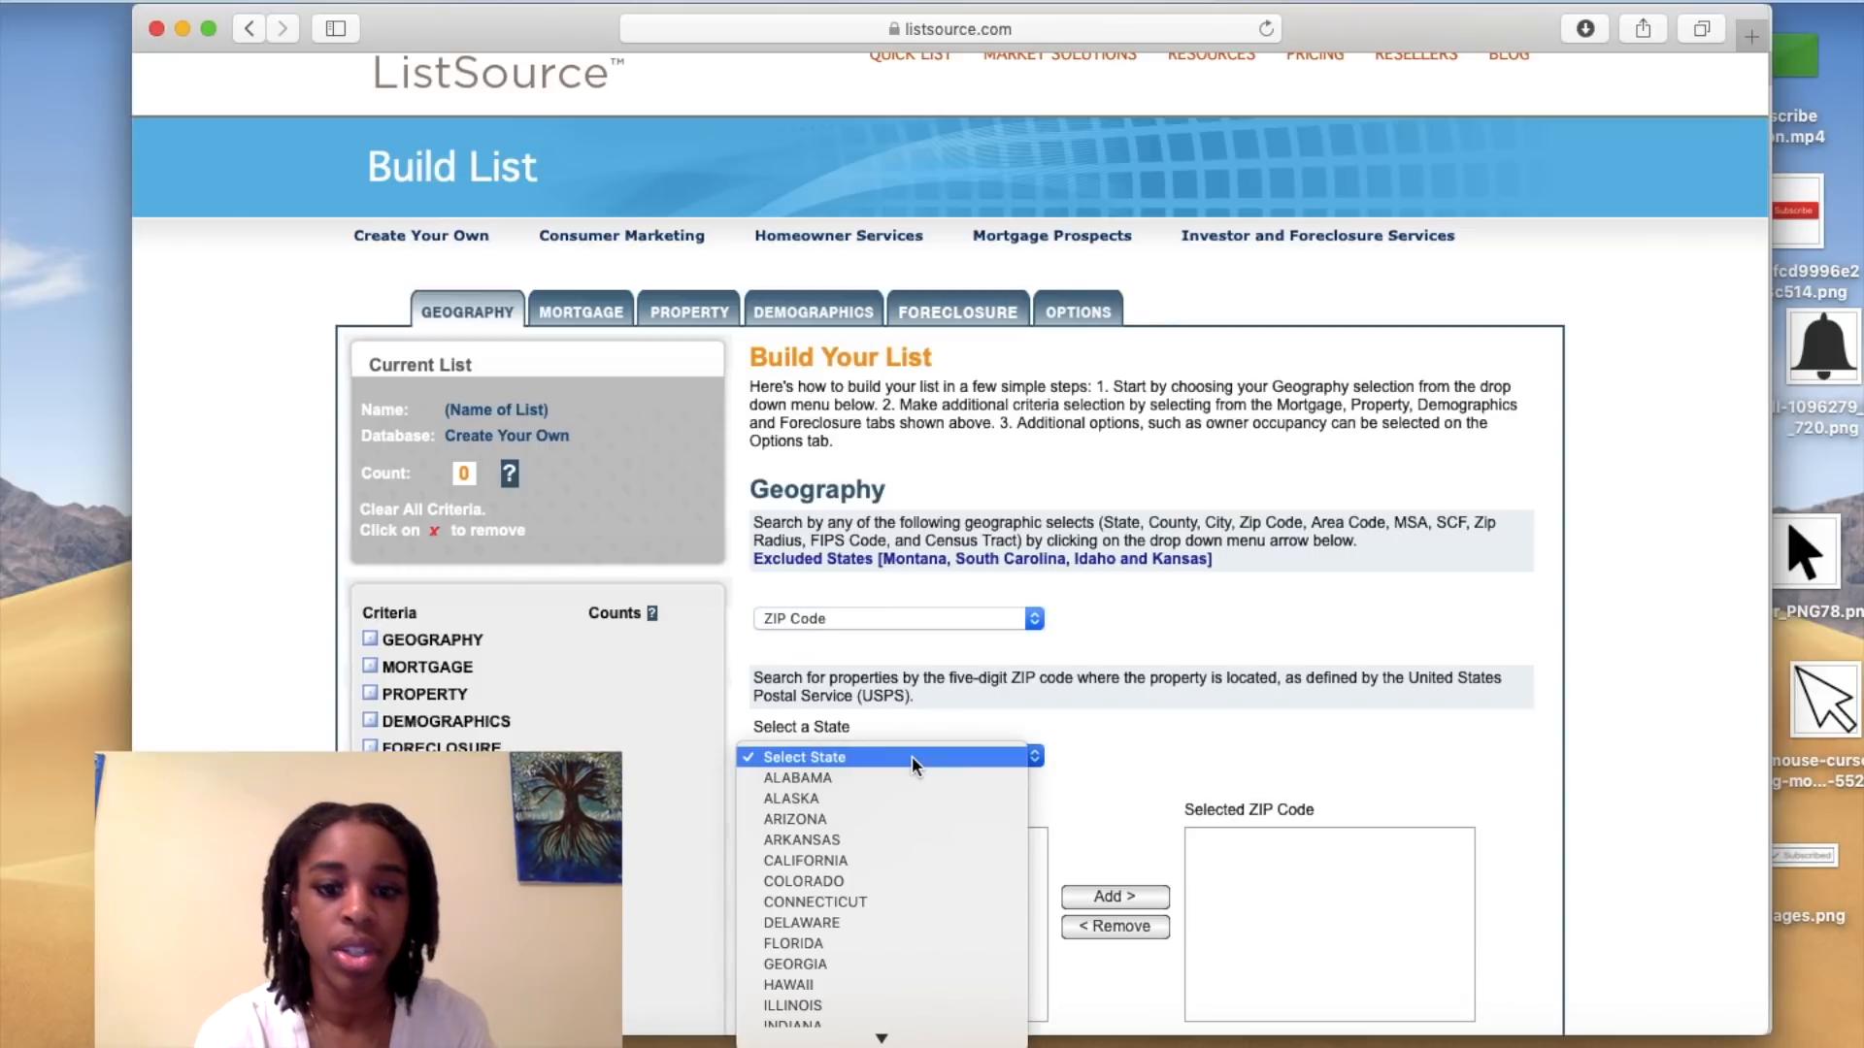
pyautogui.press('g')
pyautogui.press('Return')
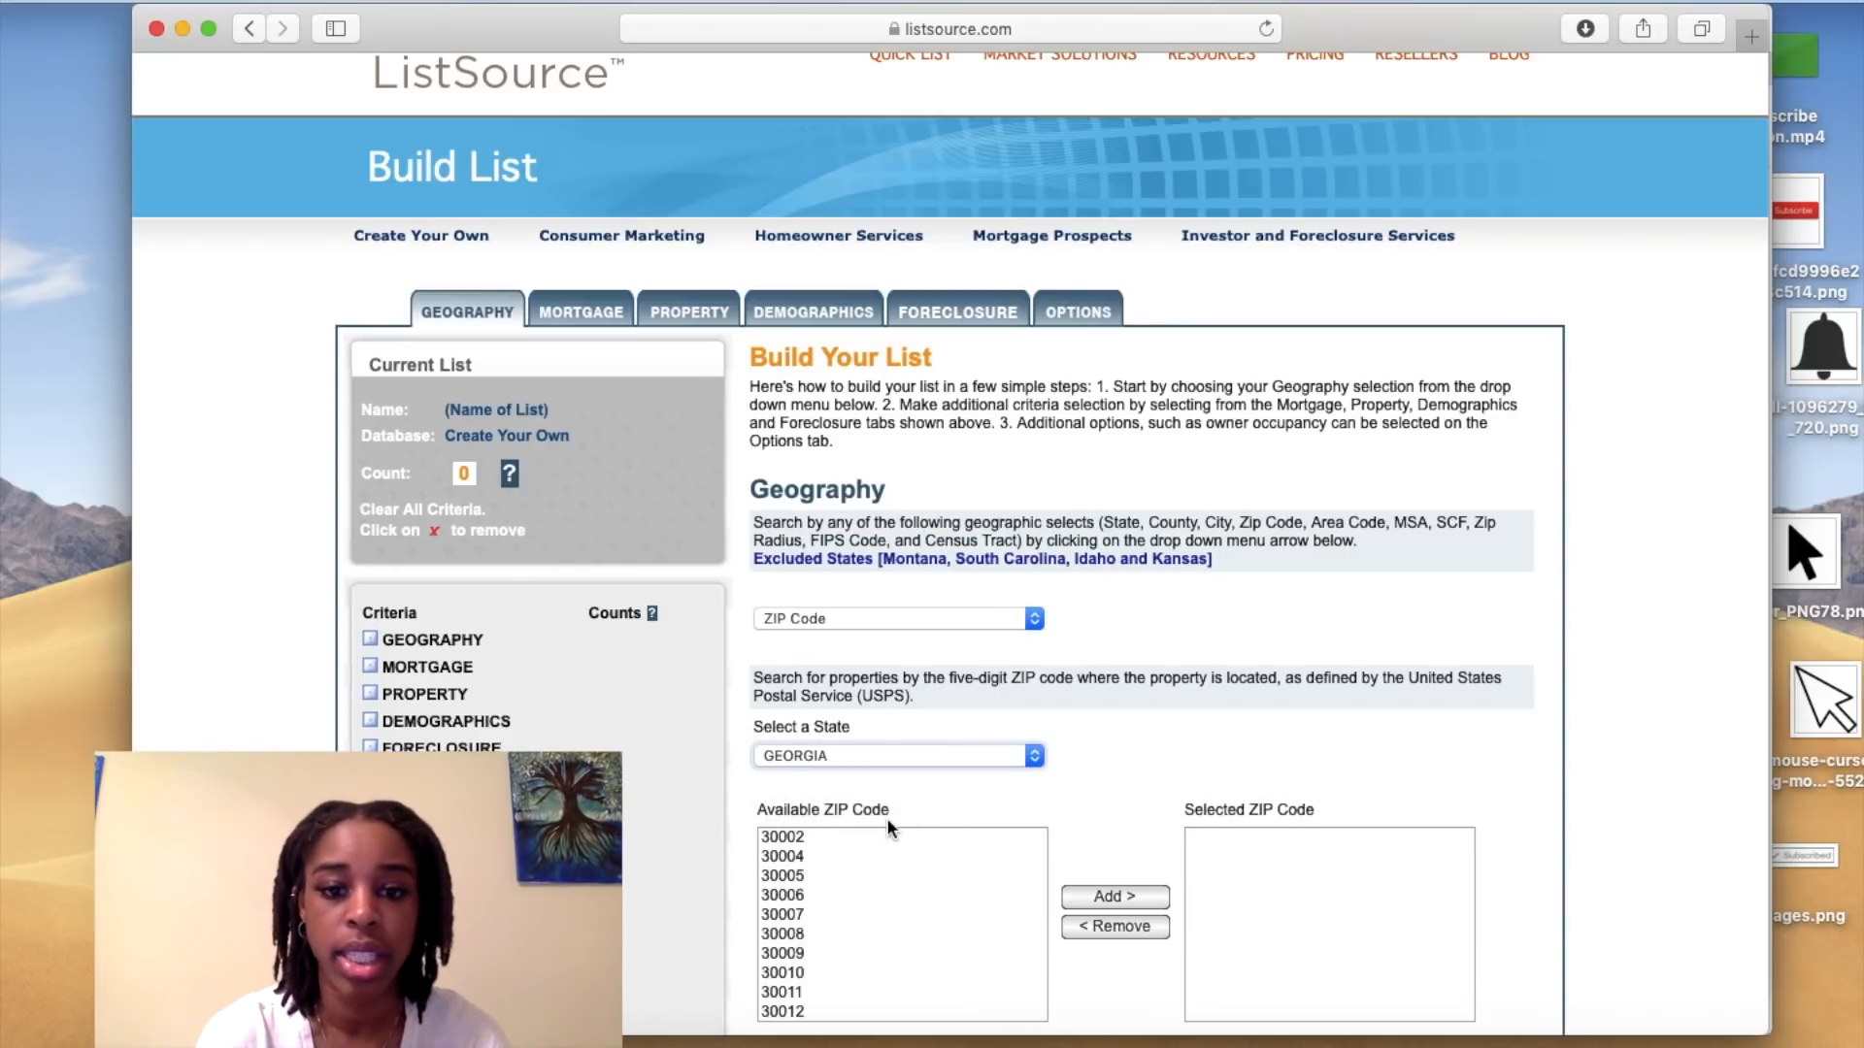
# - Browse the available Georgia ZIP codes and try selecting individual entries
pyautogui.scroll(-3, 887, 818)
pyautogui.scroll(-2, 874, 783)
pyautogui.scroll(-8, 874, 782)
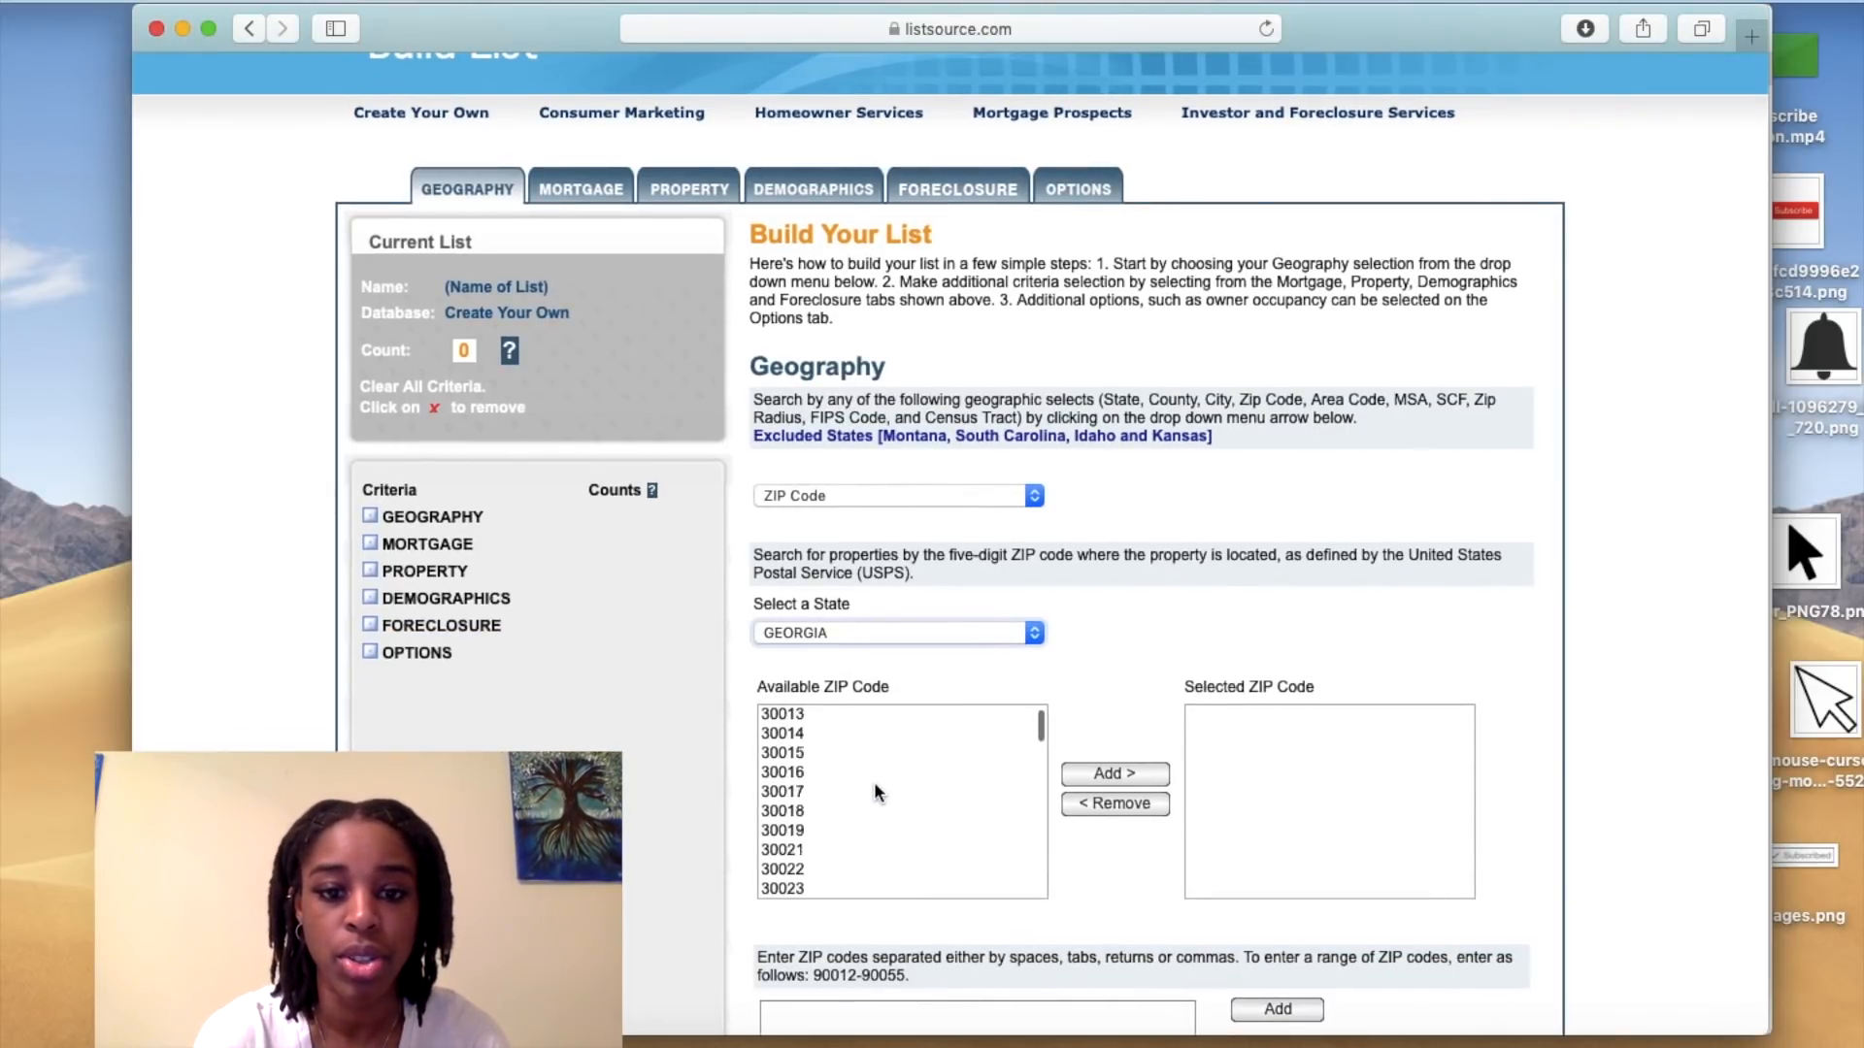
pyautogui.click(874, 788)
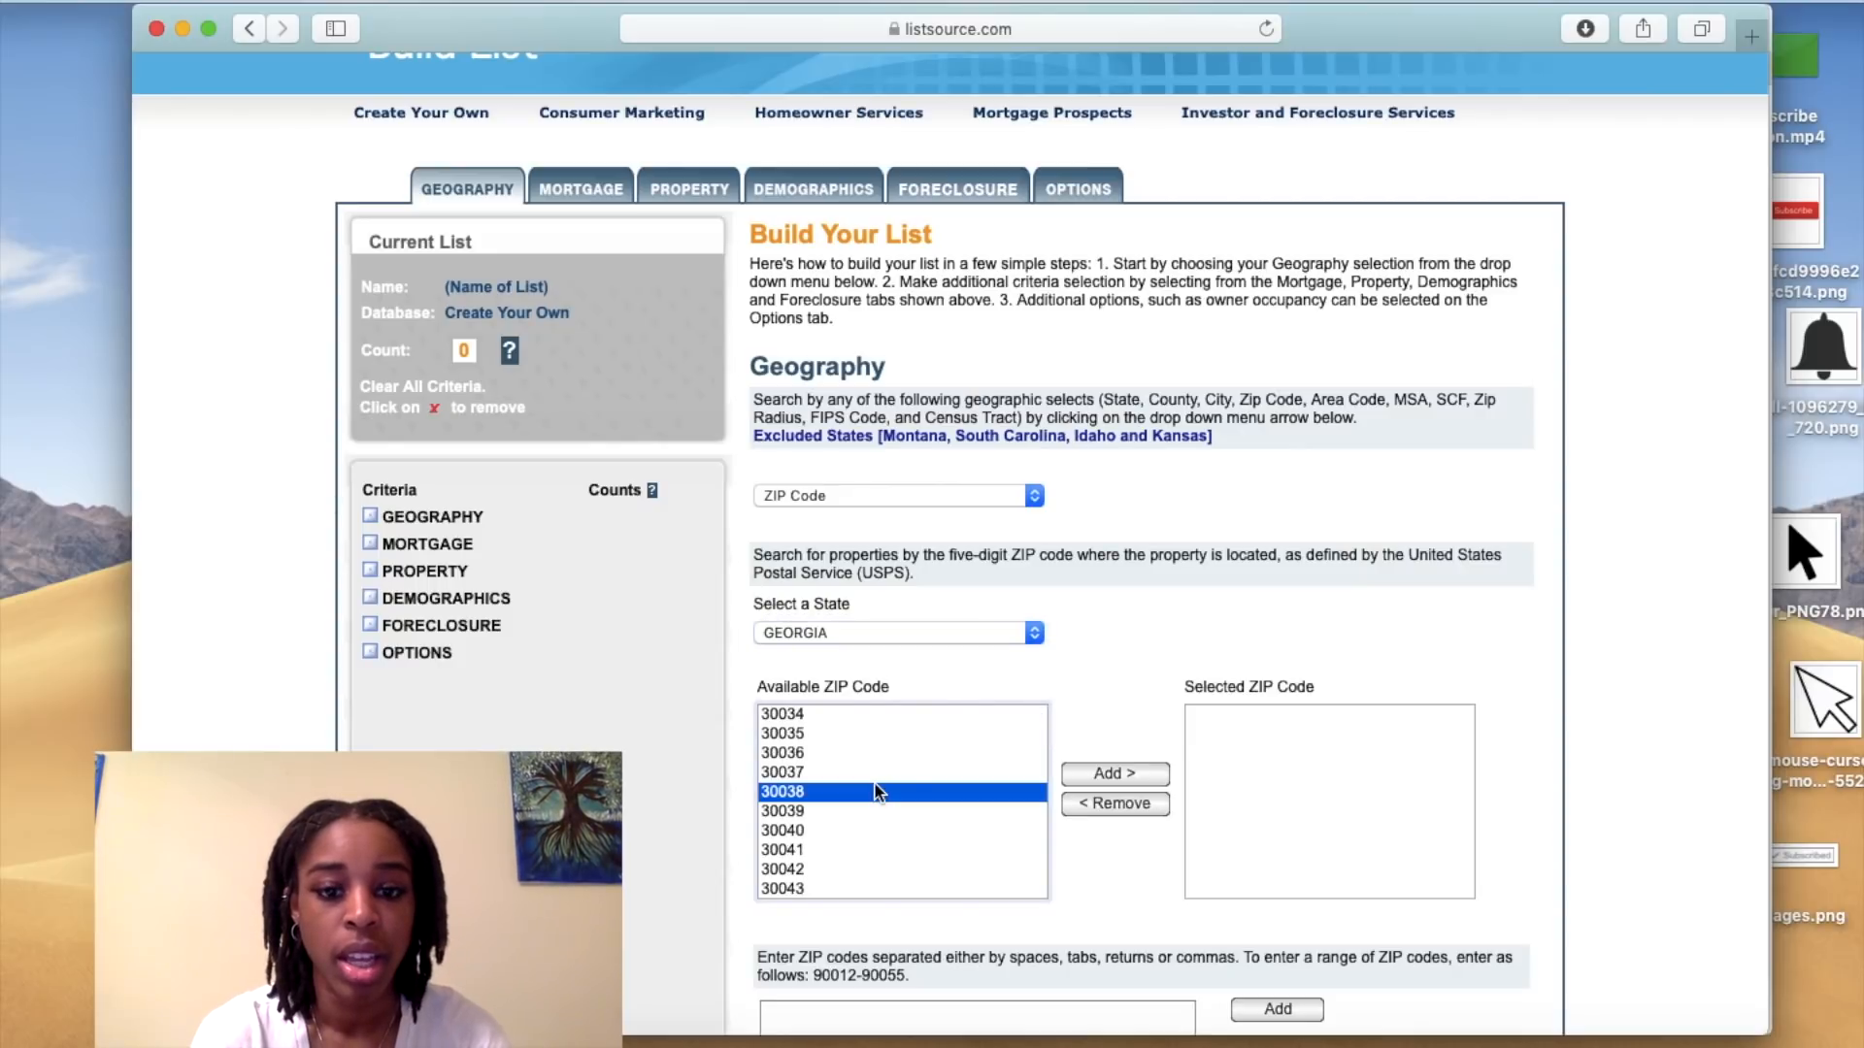
pyautogui.keyDown('shift'); pyautogui.click(862, 887); pyautogui.keyUp('shift')
pyautogui.click(1124, 855)
pyautogui.scroll(-3, 1123, 854)
pyautogui.click(963, 631)
pyautogui.click(941, 844)
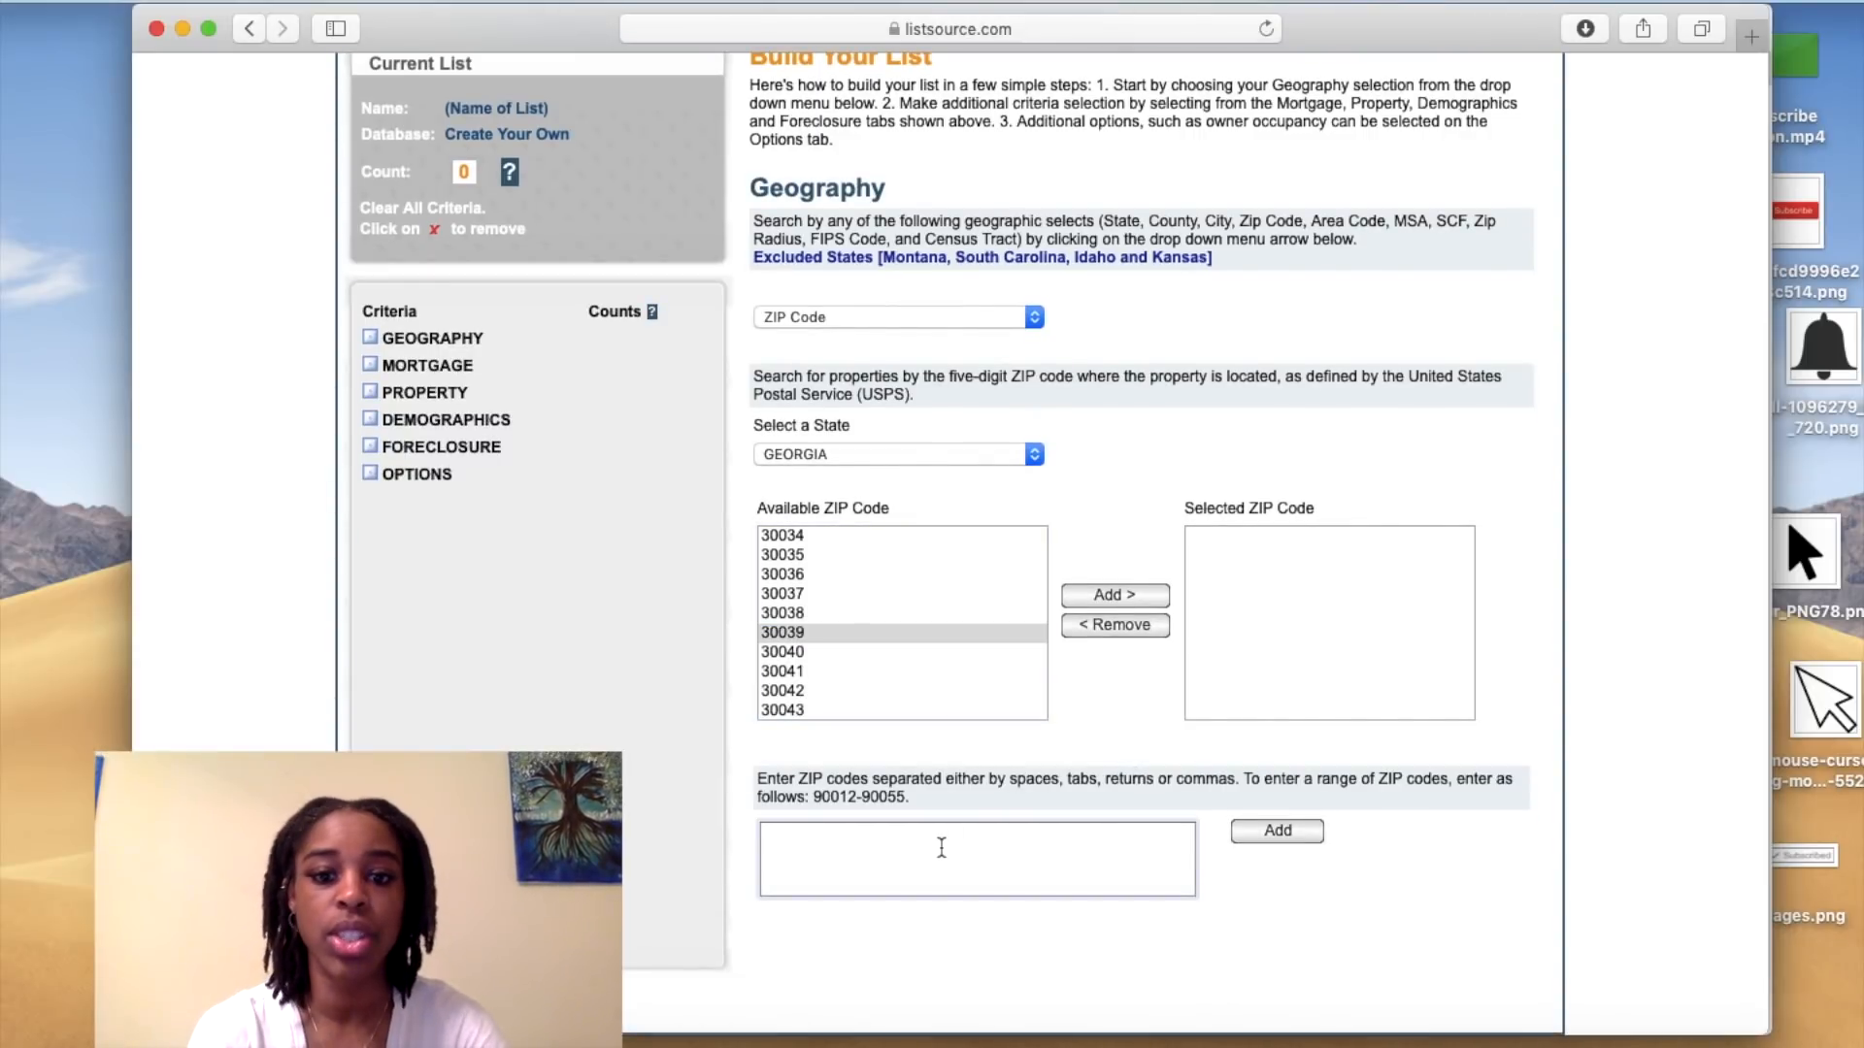
pyautogui.write('30310-3')
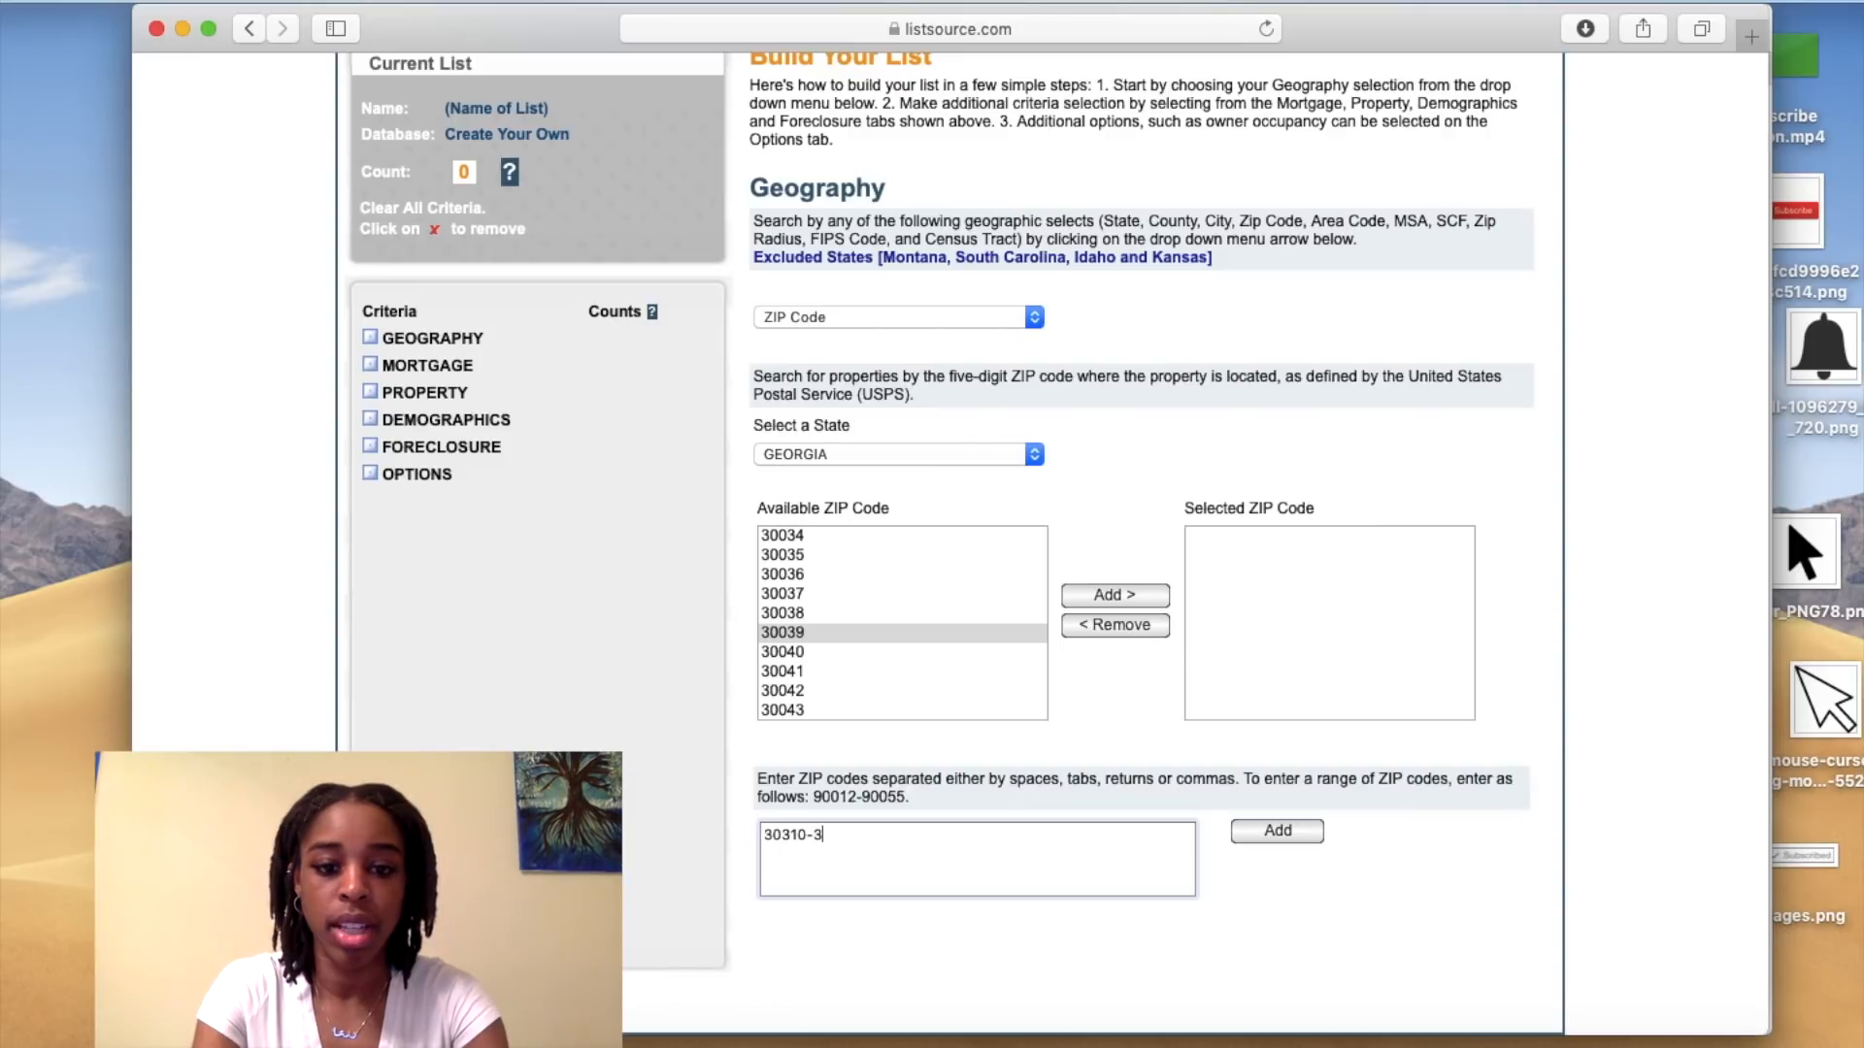
pyautogui.write('031')
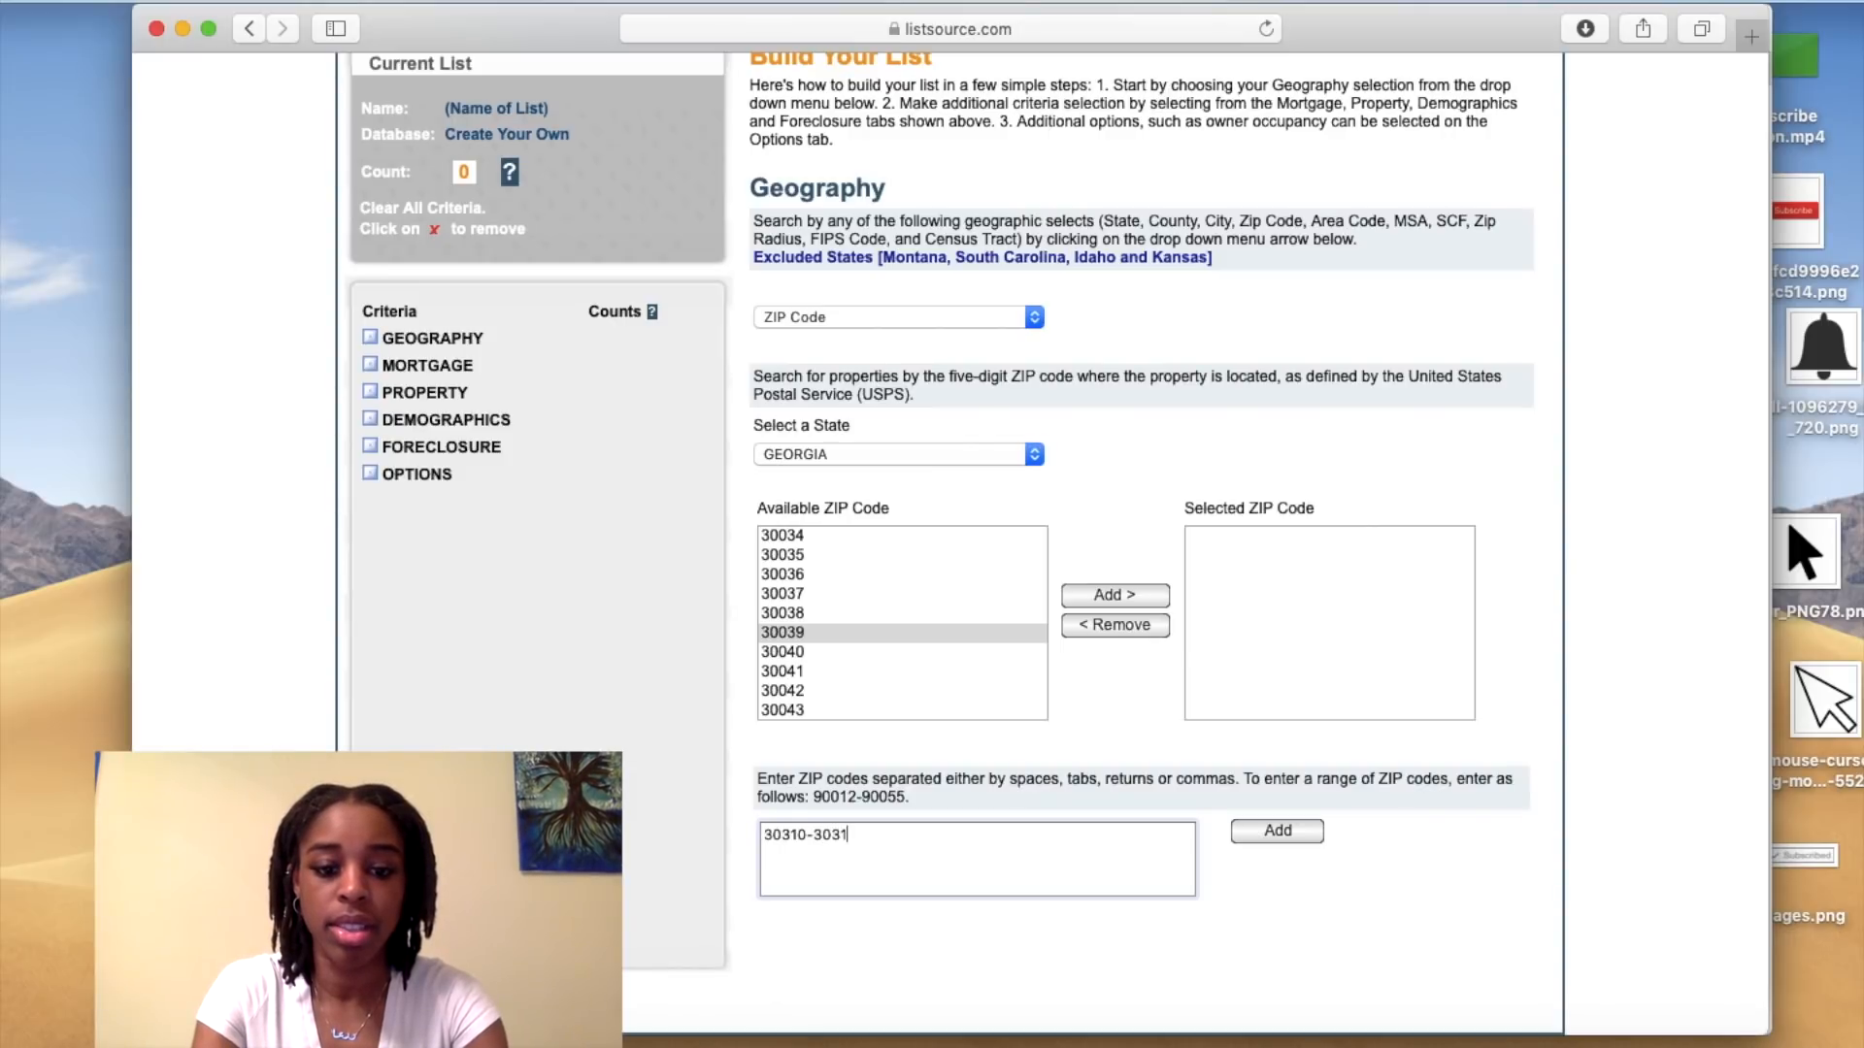
pyautogui.write('8')
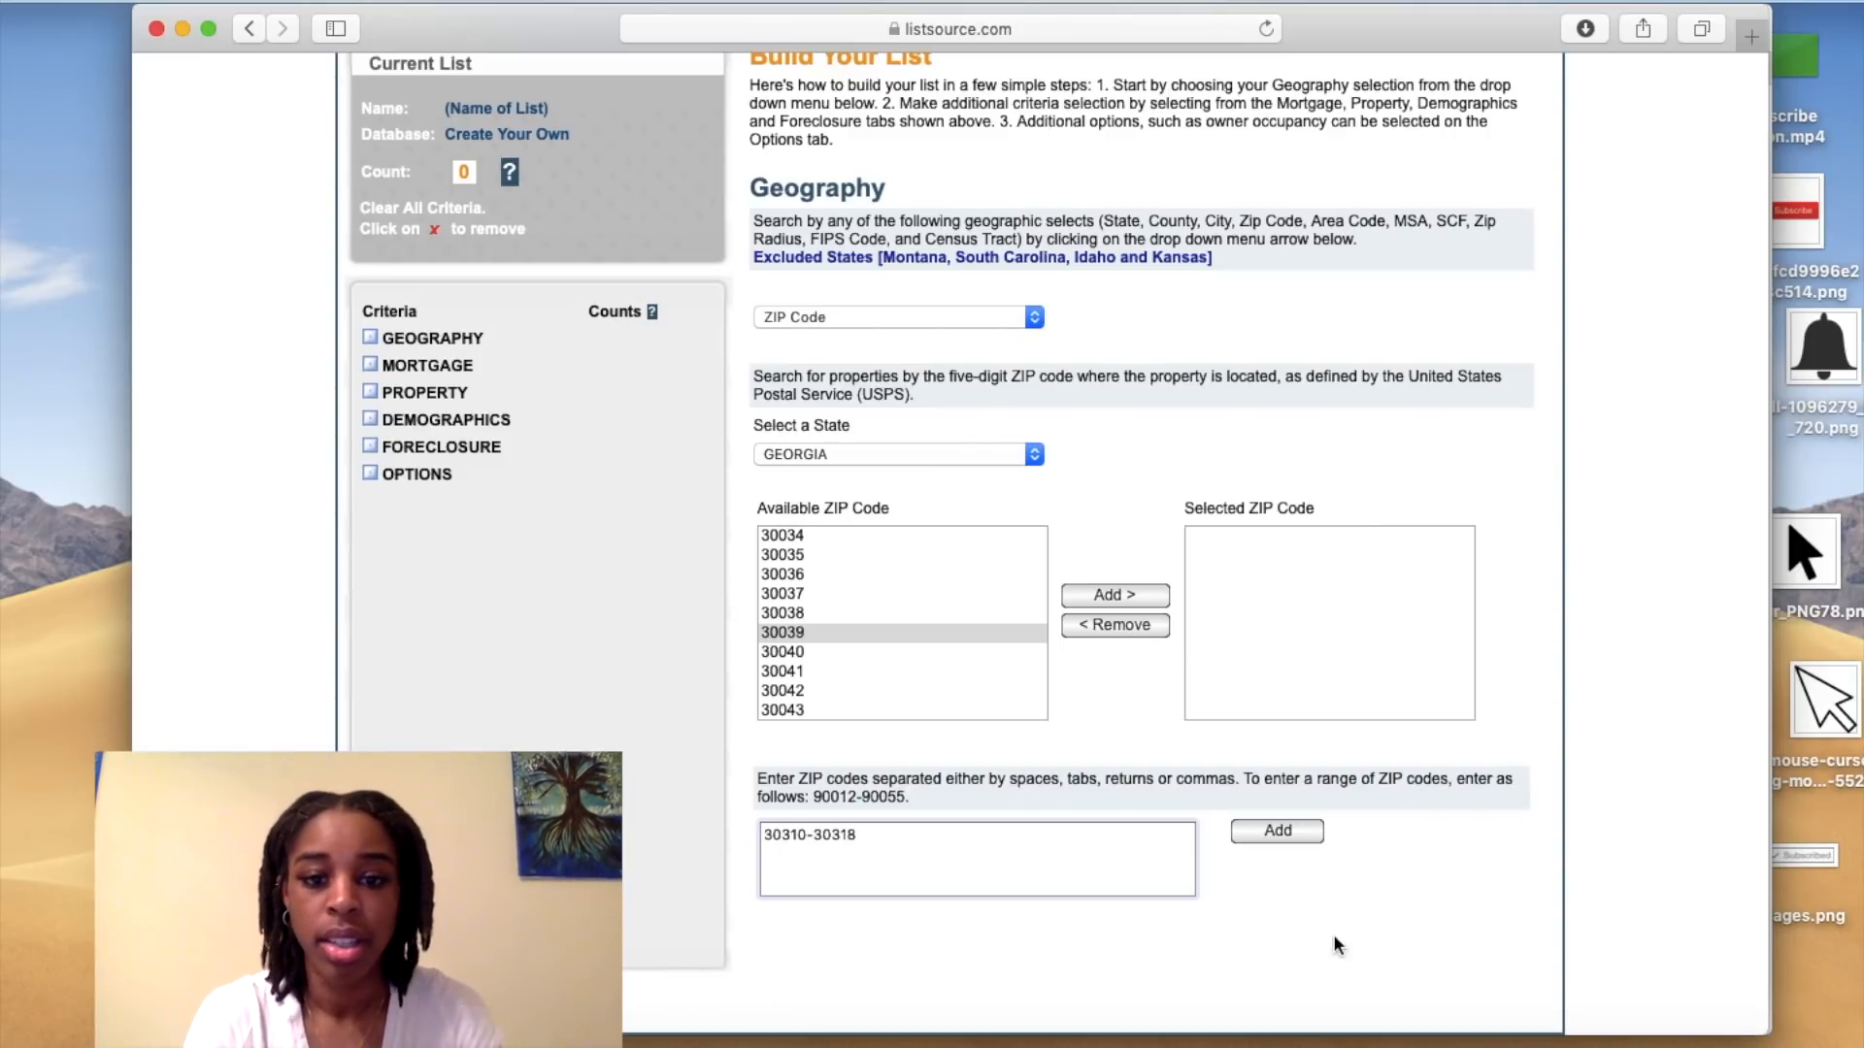
pyautogui.click(1294, 832)
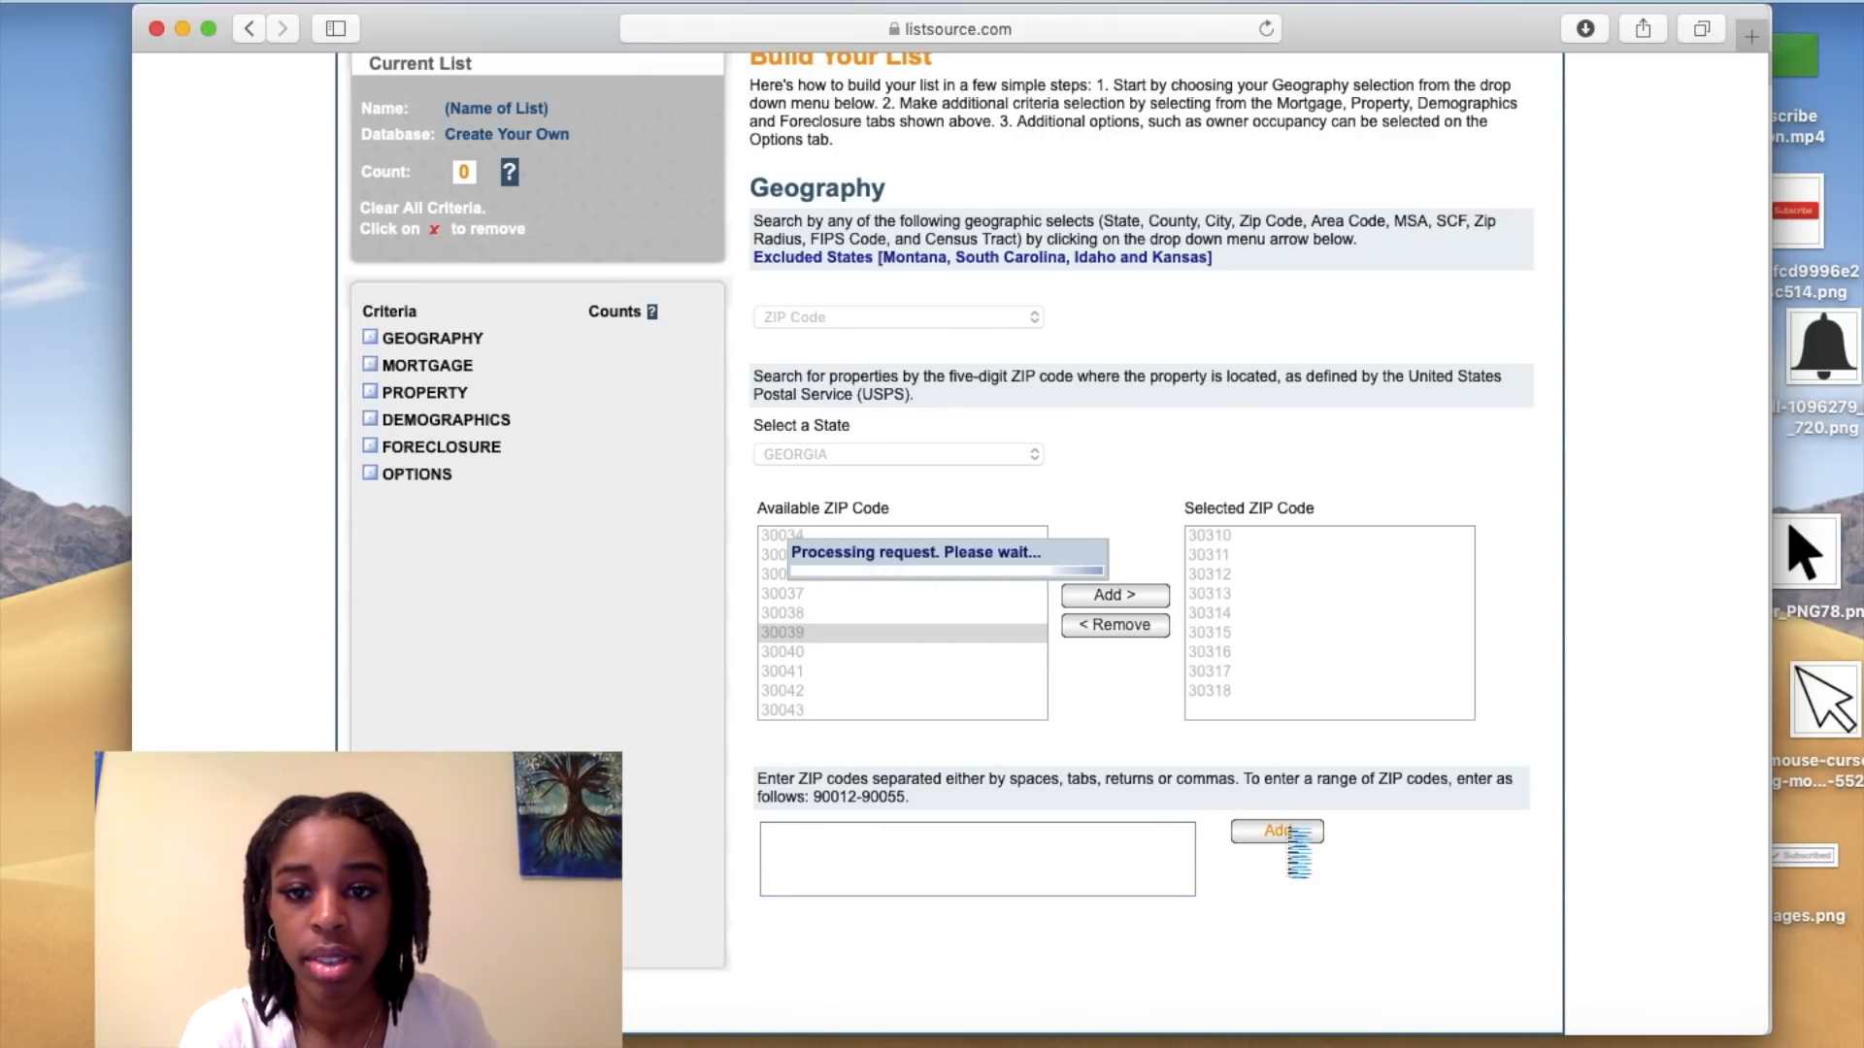
# - Remove ZIP codes 30313 and 30312 from the selected ZIP codes
pyautogui.click(1231, 593)
pyautogui.click(1116, 625)
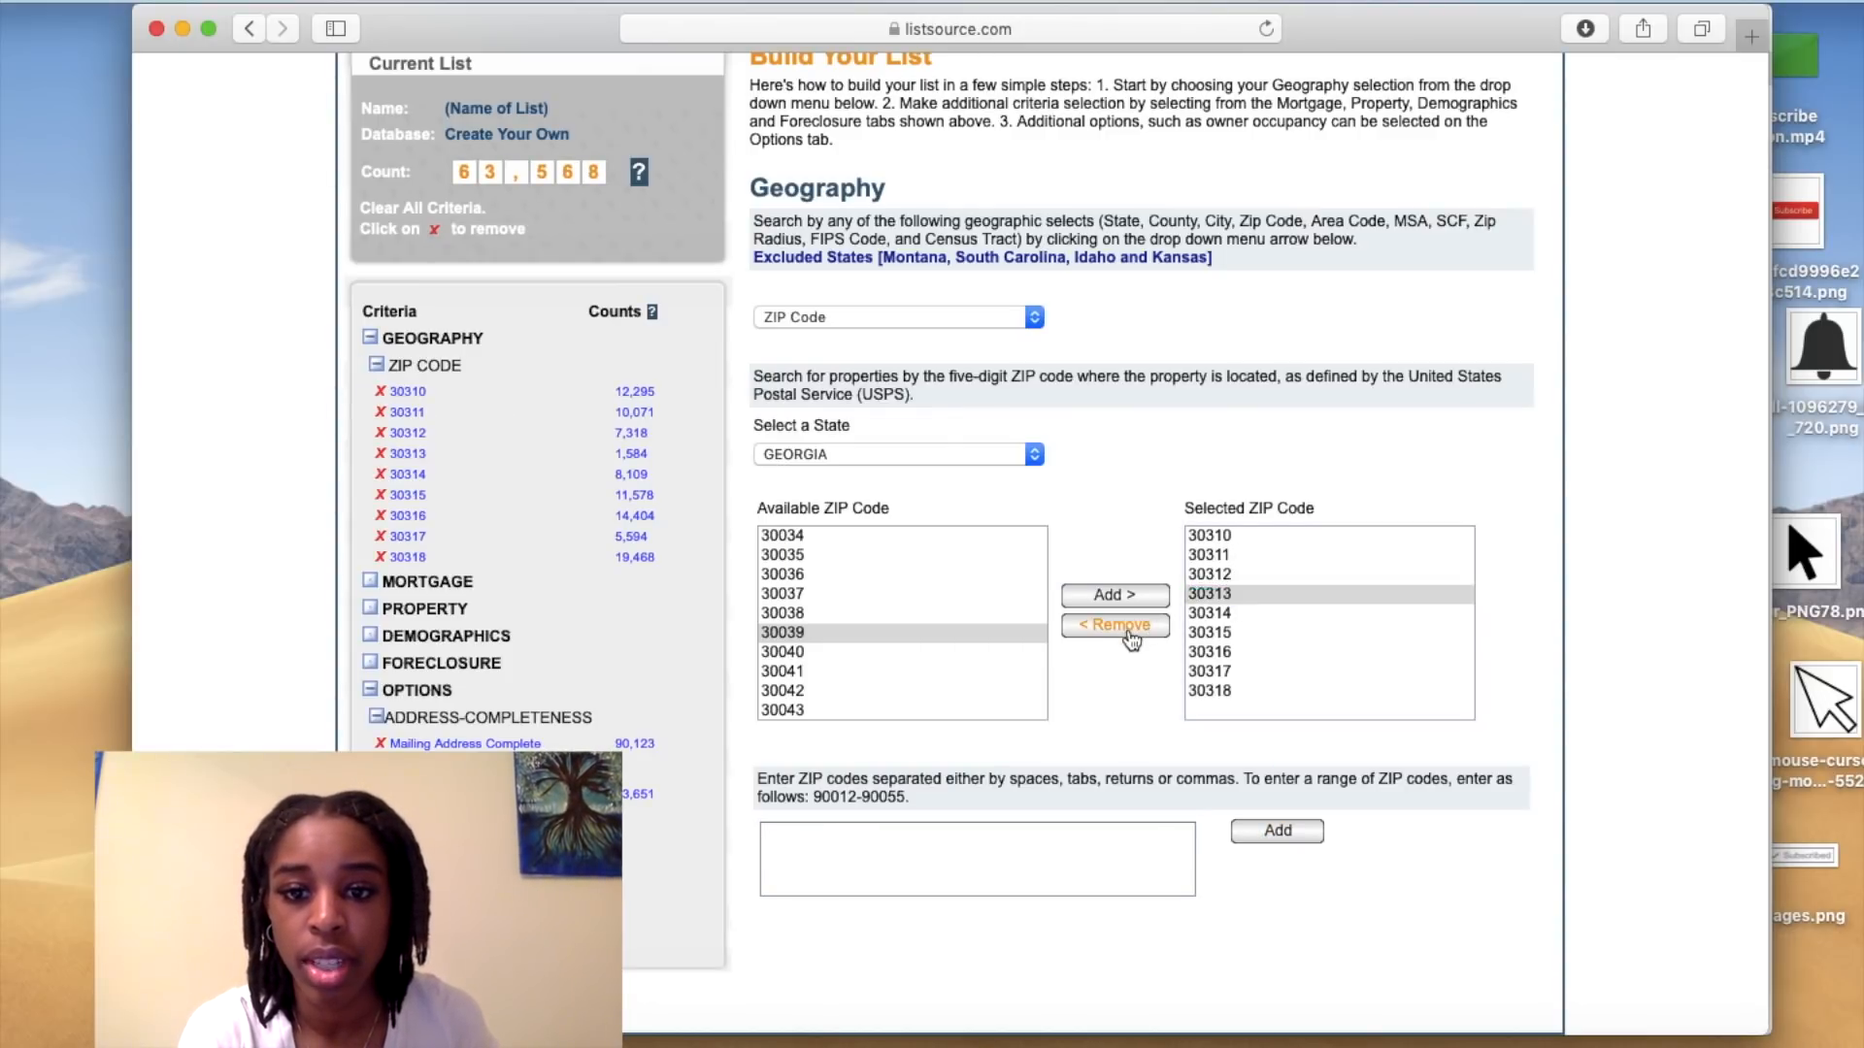
pyautogui.click(1231, 573)
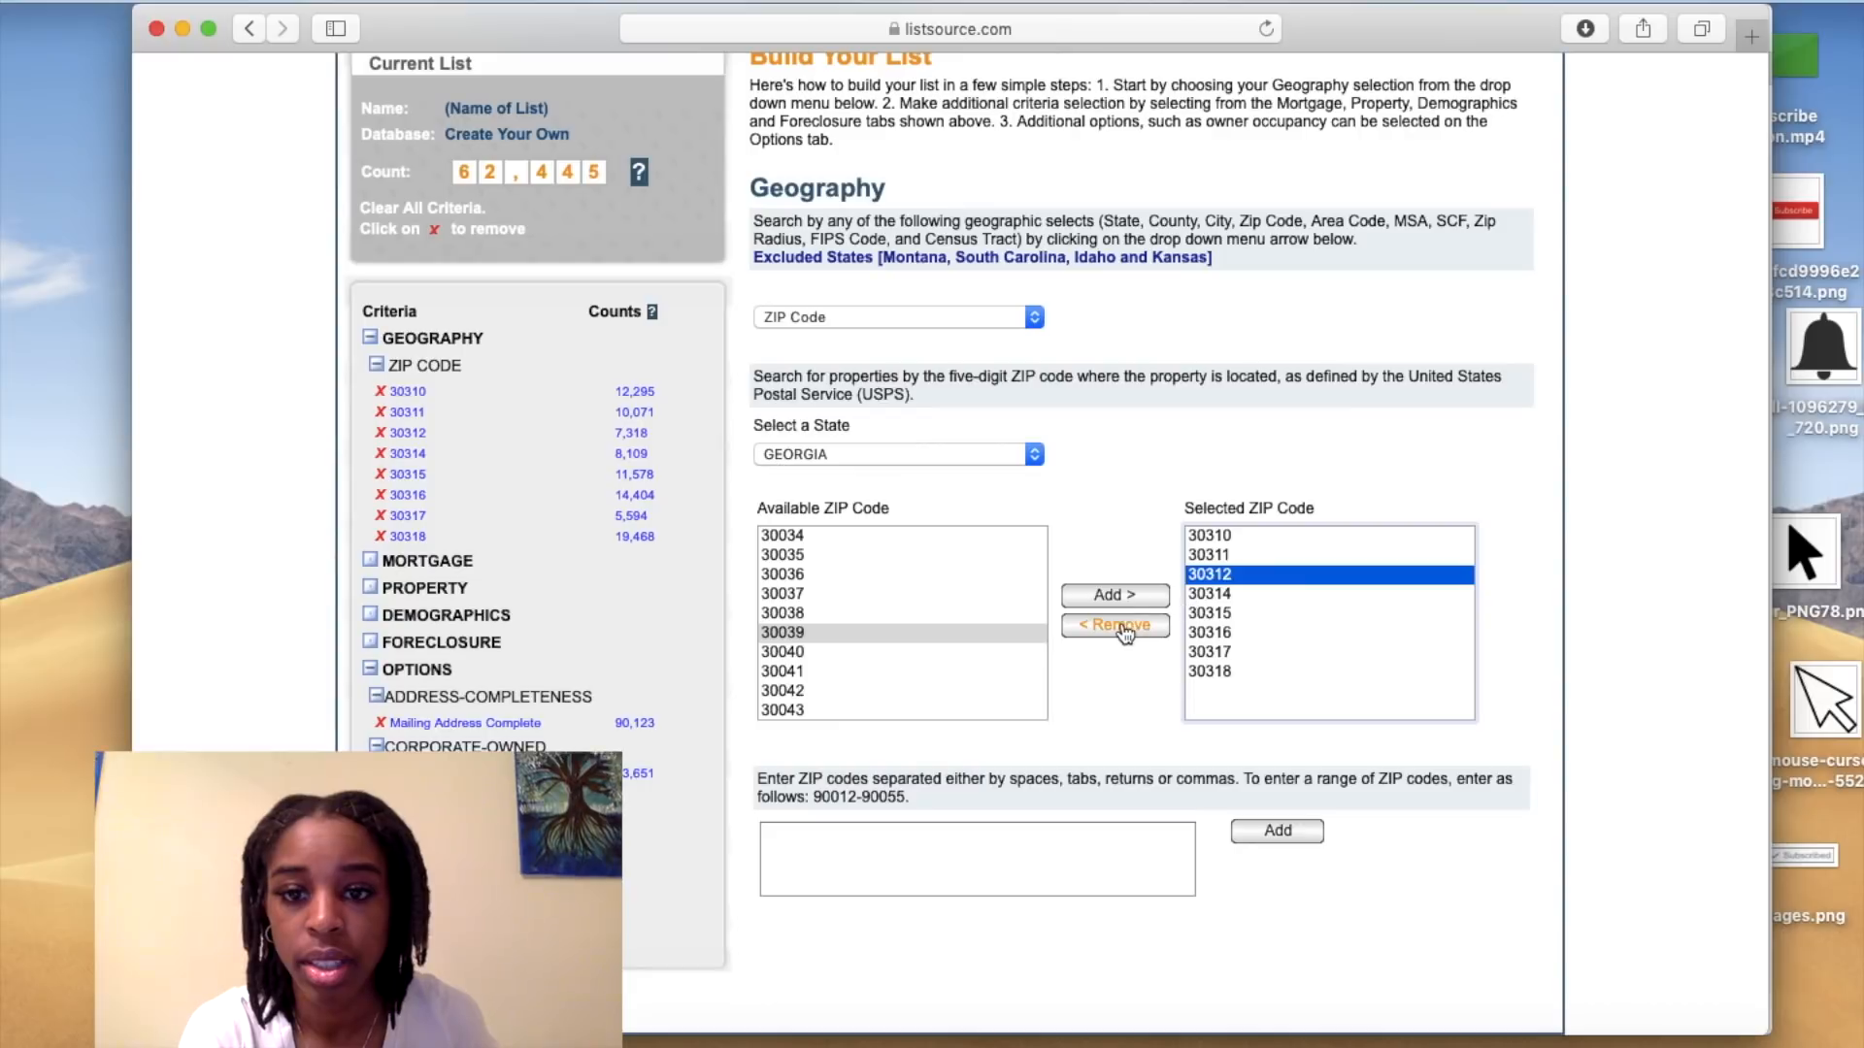
pyautogui.click(1119, 626)
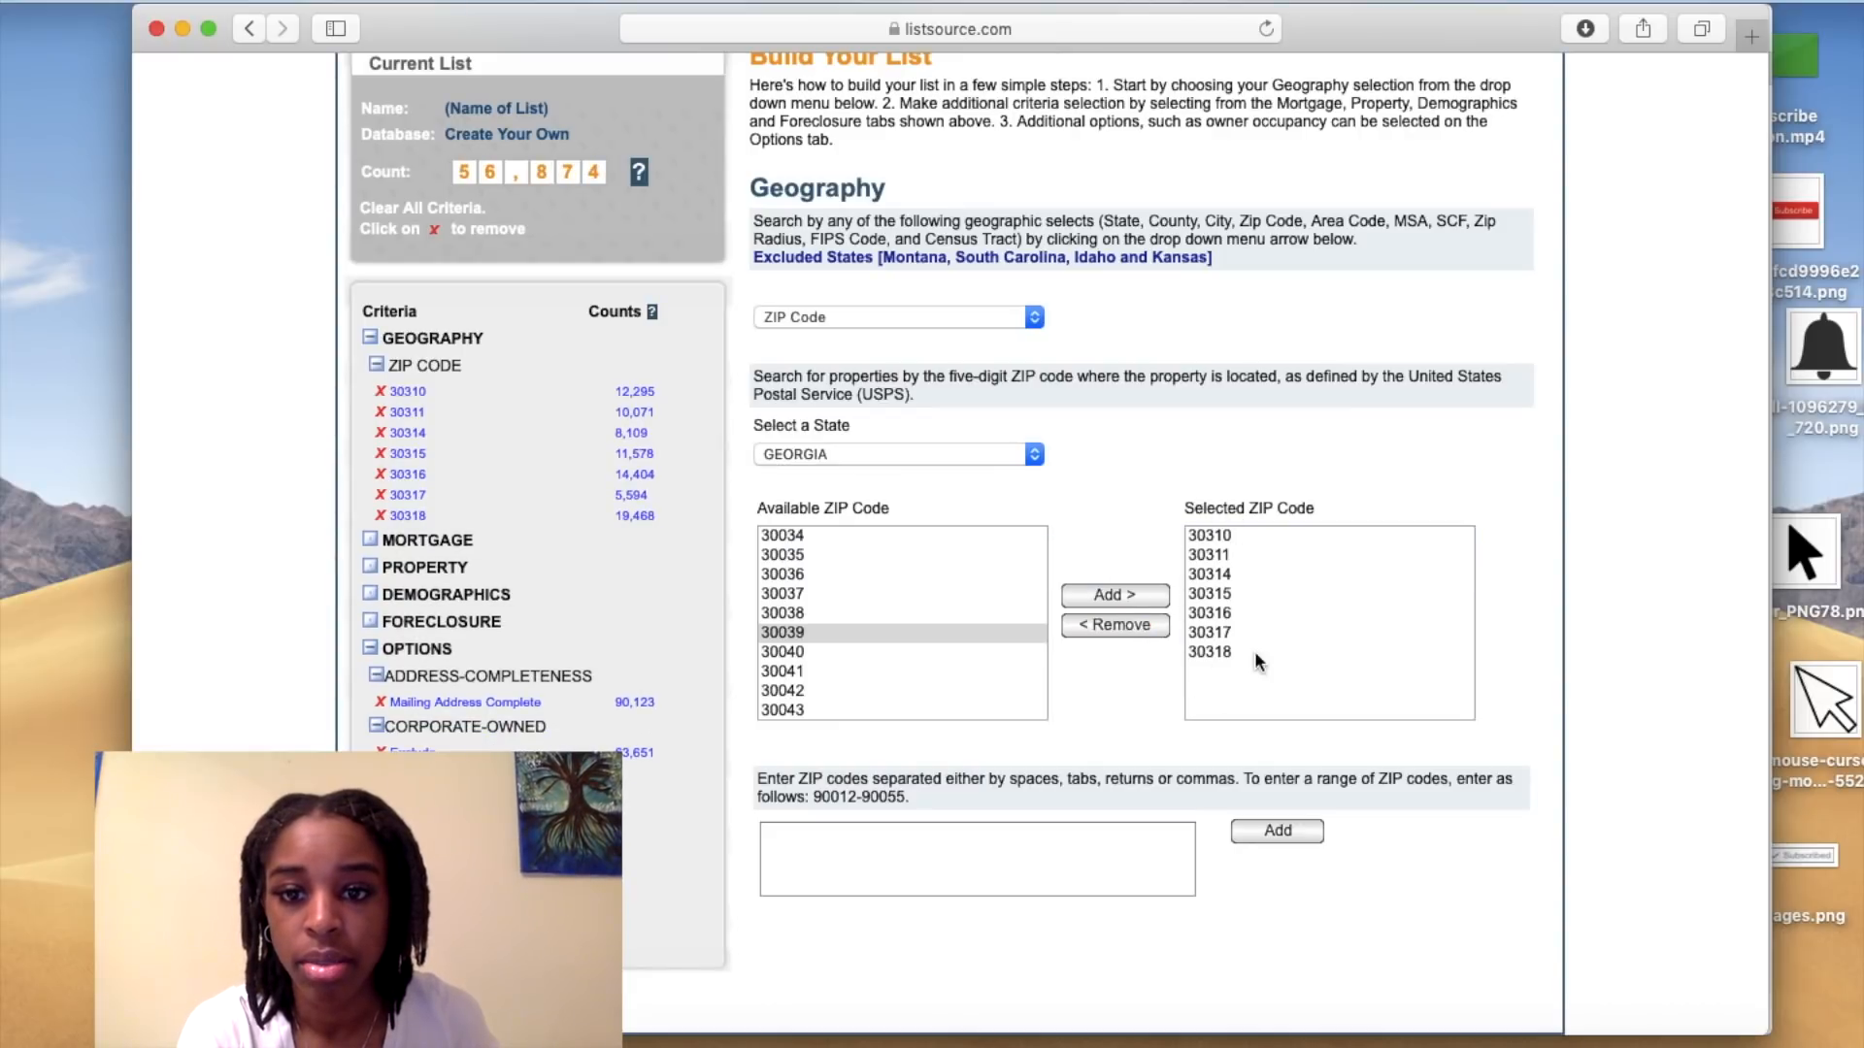
# - Add a Length of Residence property criterion of 10+ Years to the list
pyautogui.scroll(-1, 1018, 720)
pyautogui.scroll(2, 1017, 720)
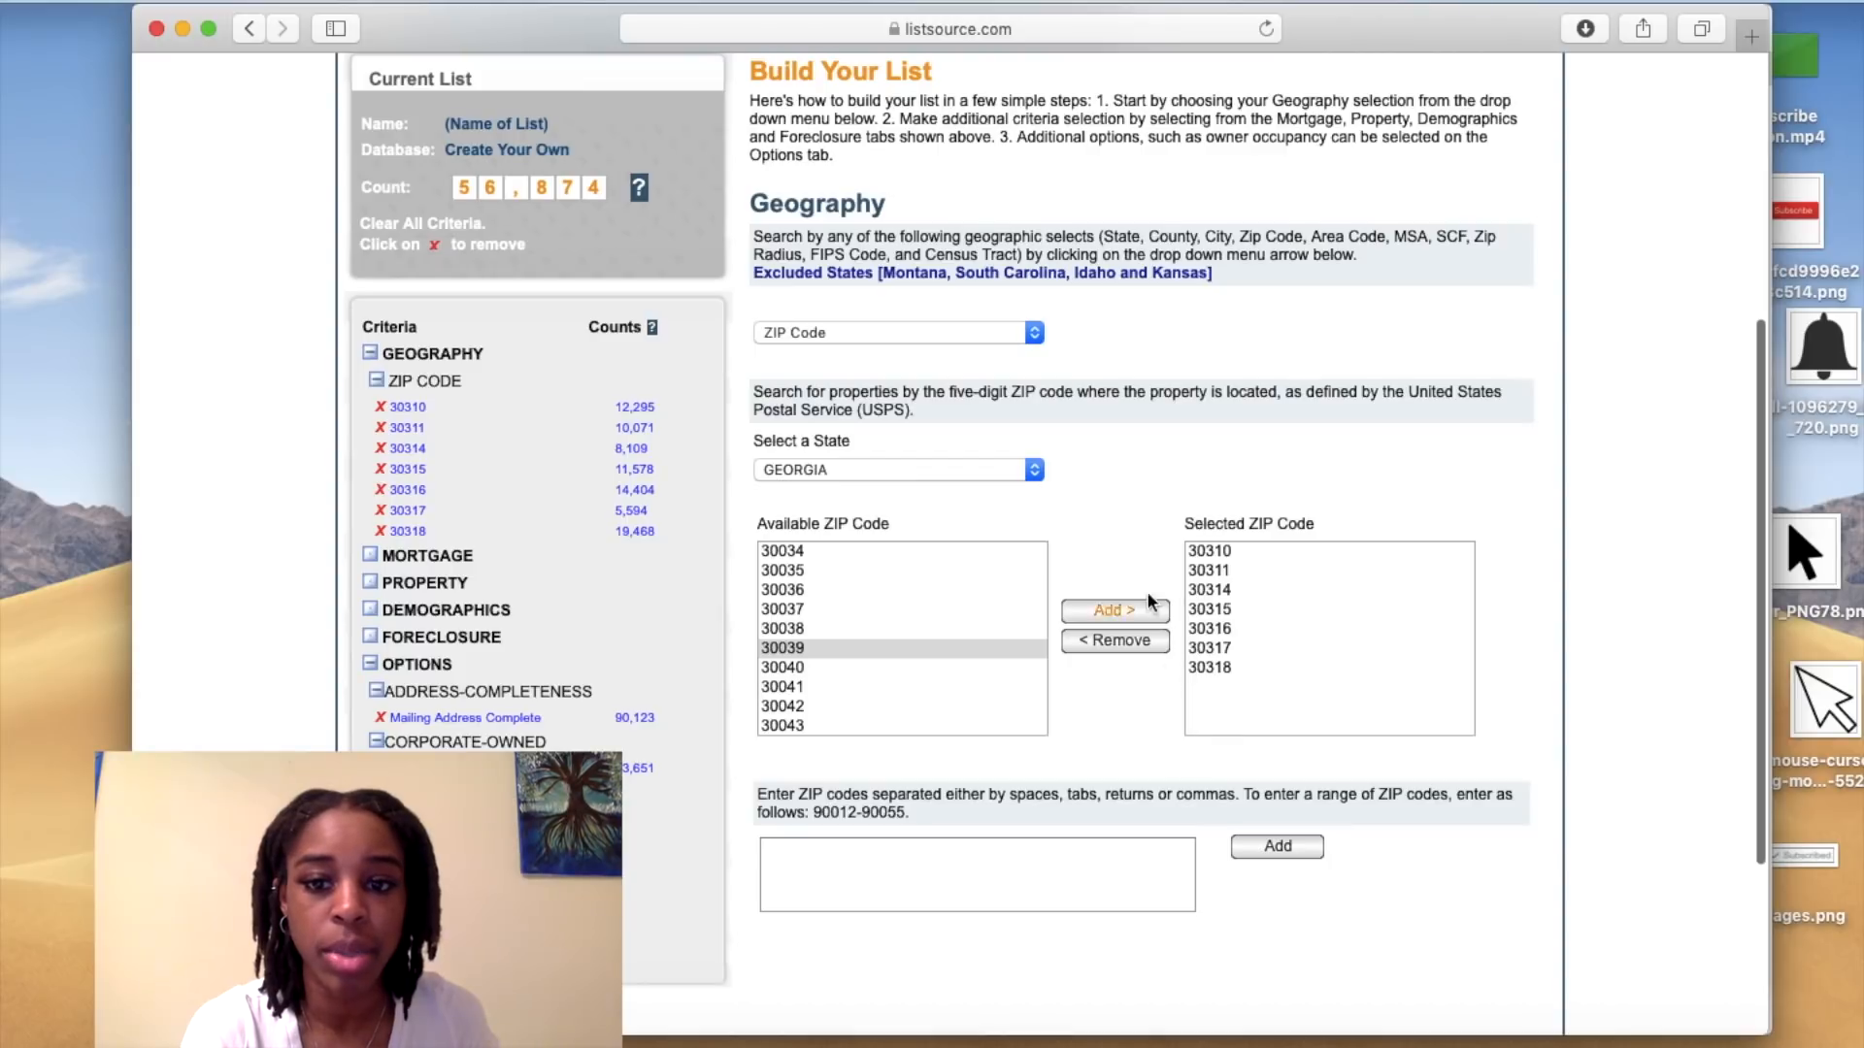
pyautogui.scroll(3, 1141, 551)
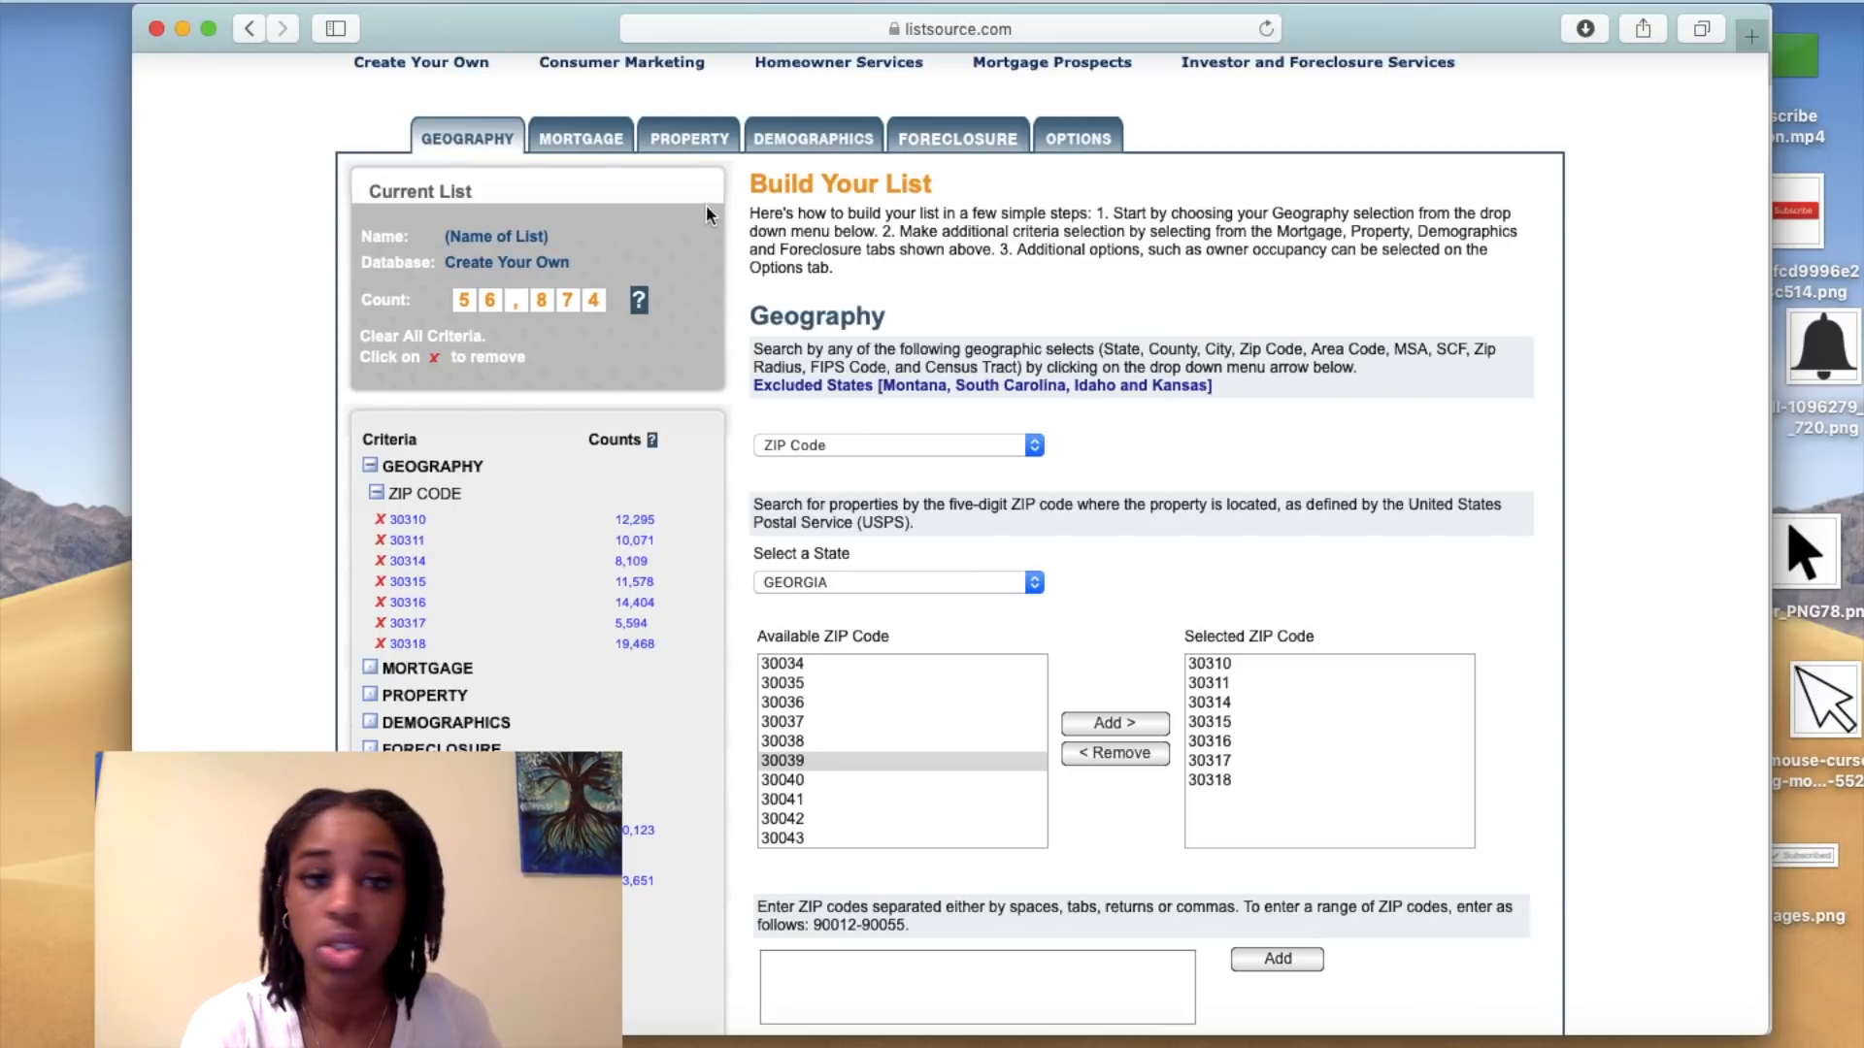
pyautogui.click(684, 139)
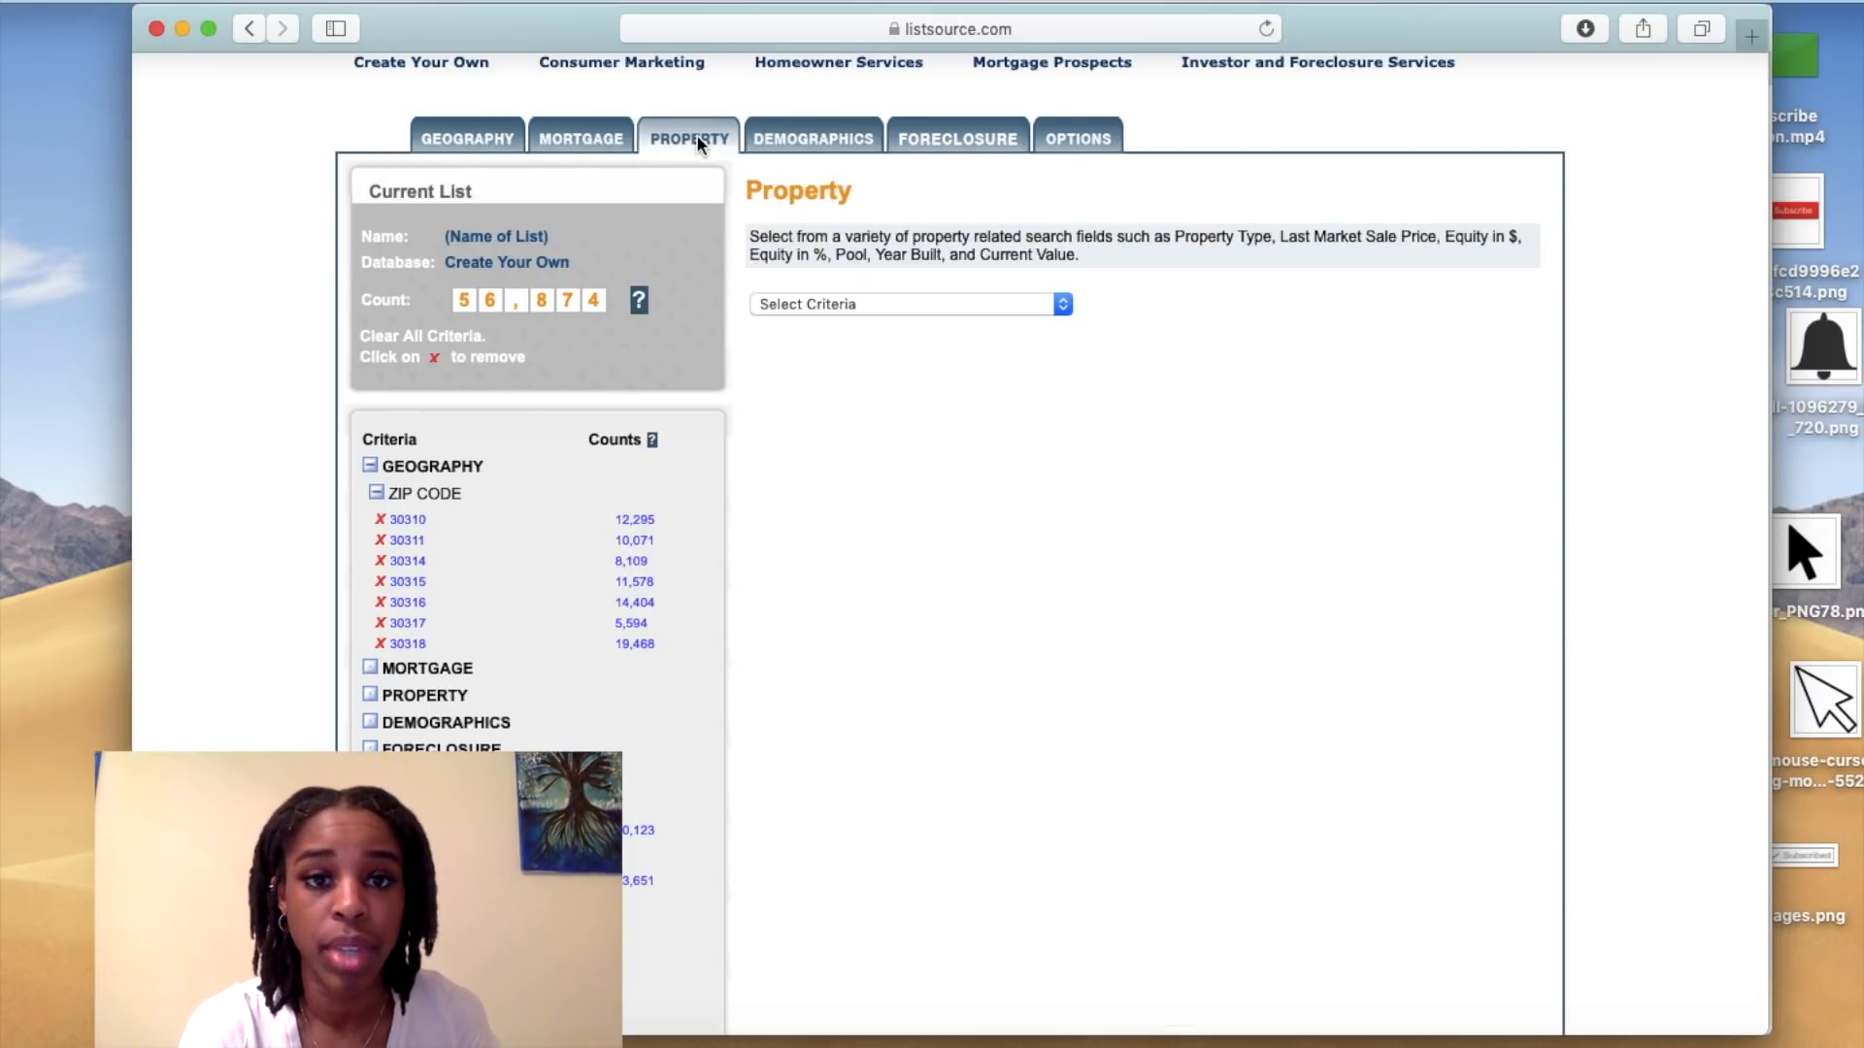
pyautogui.click(1038, 311)
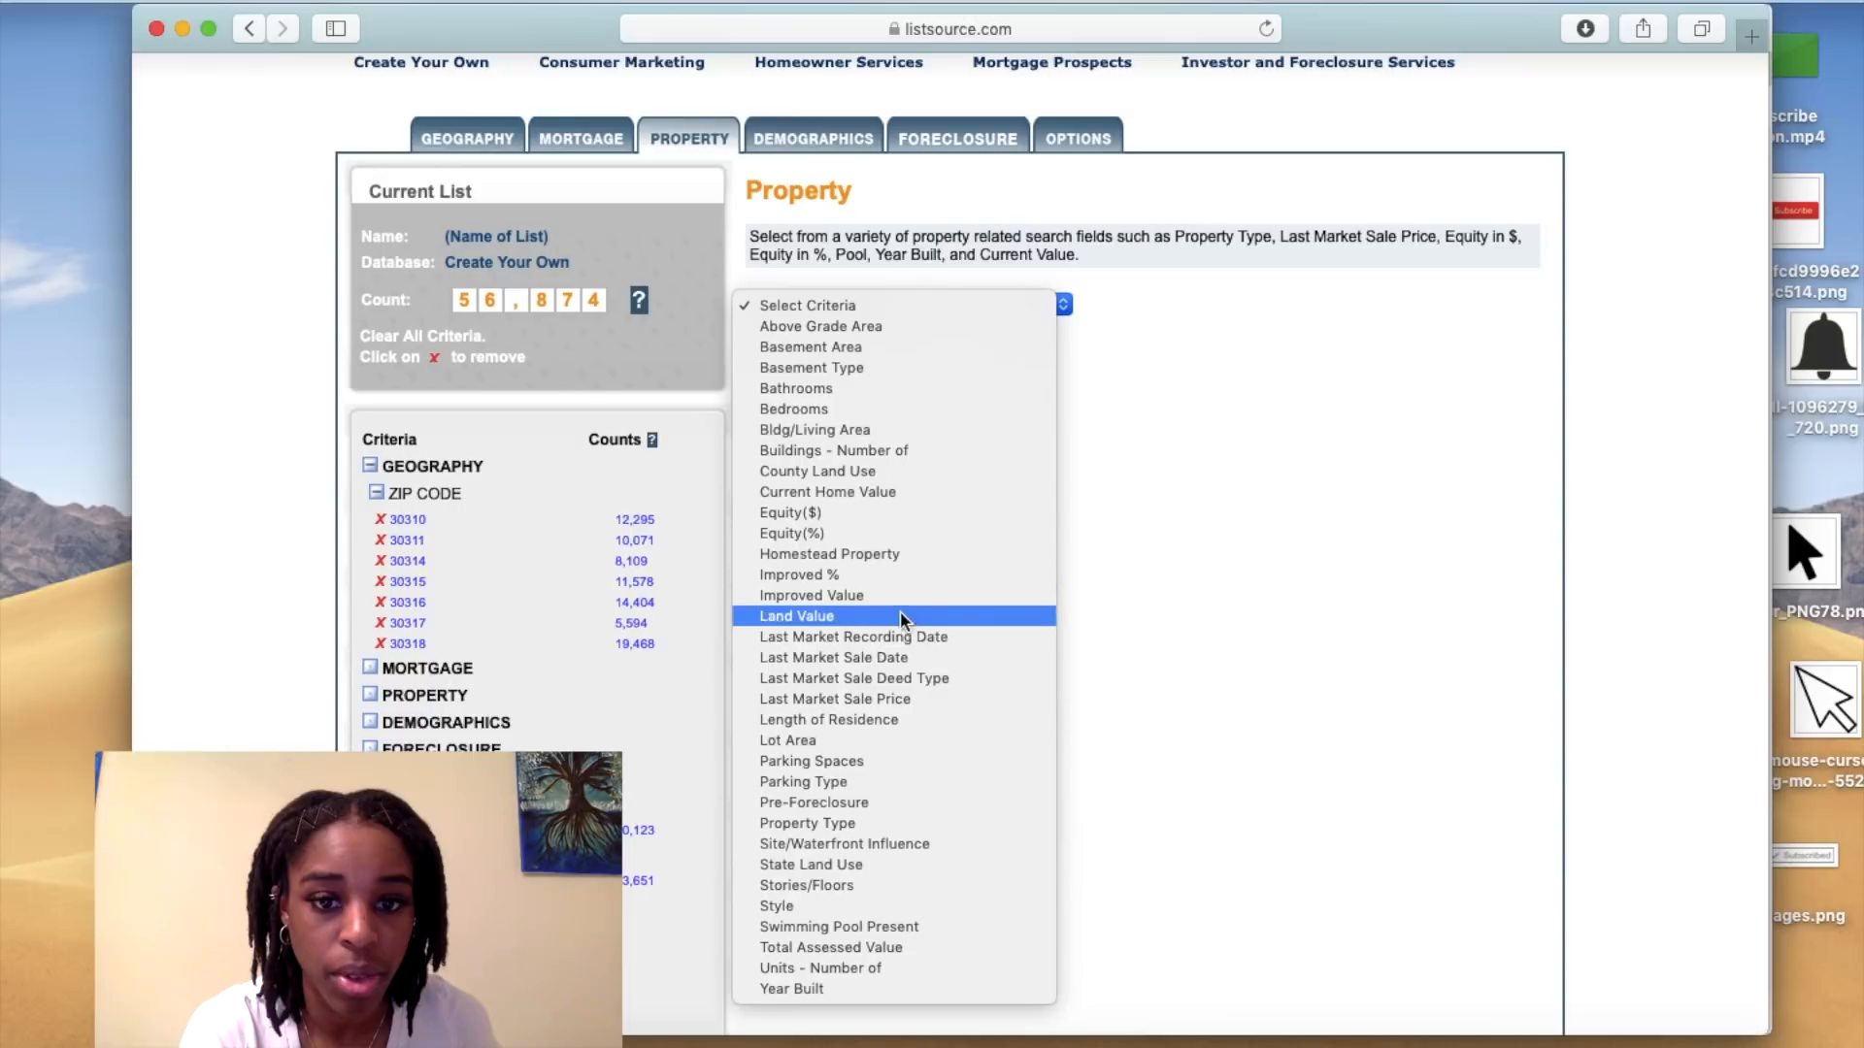
pyautogui.click(911, 724)
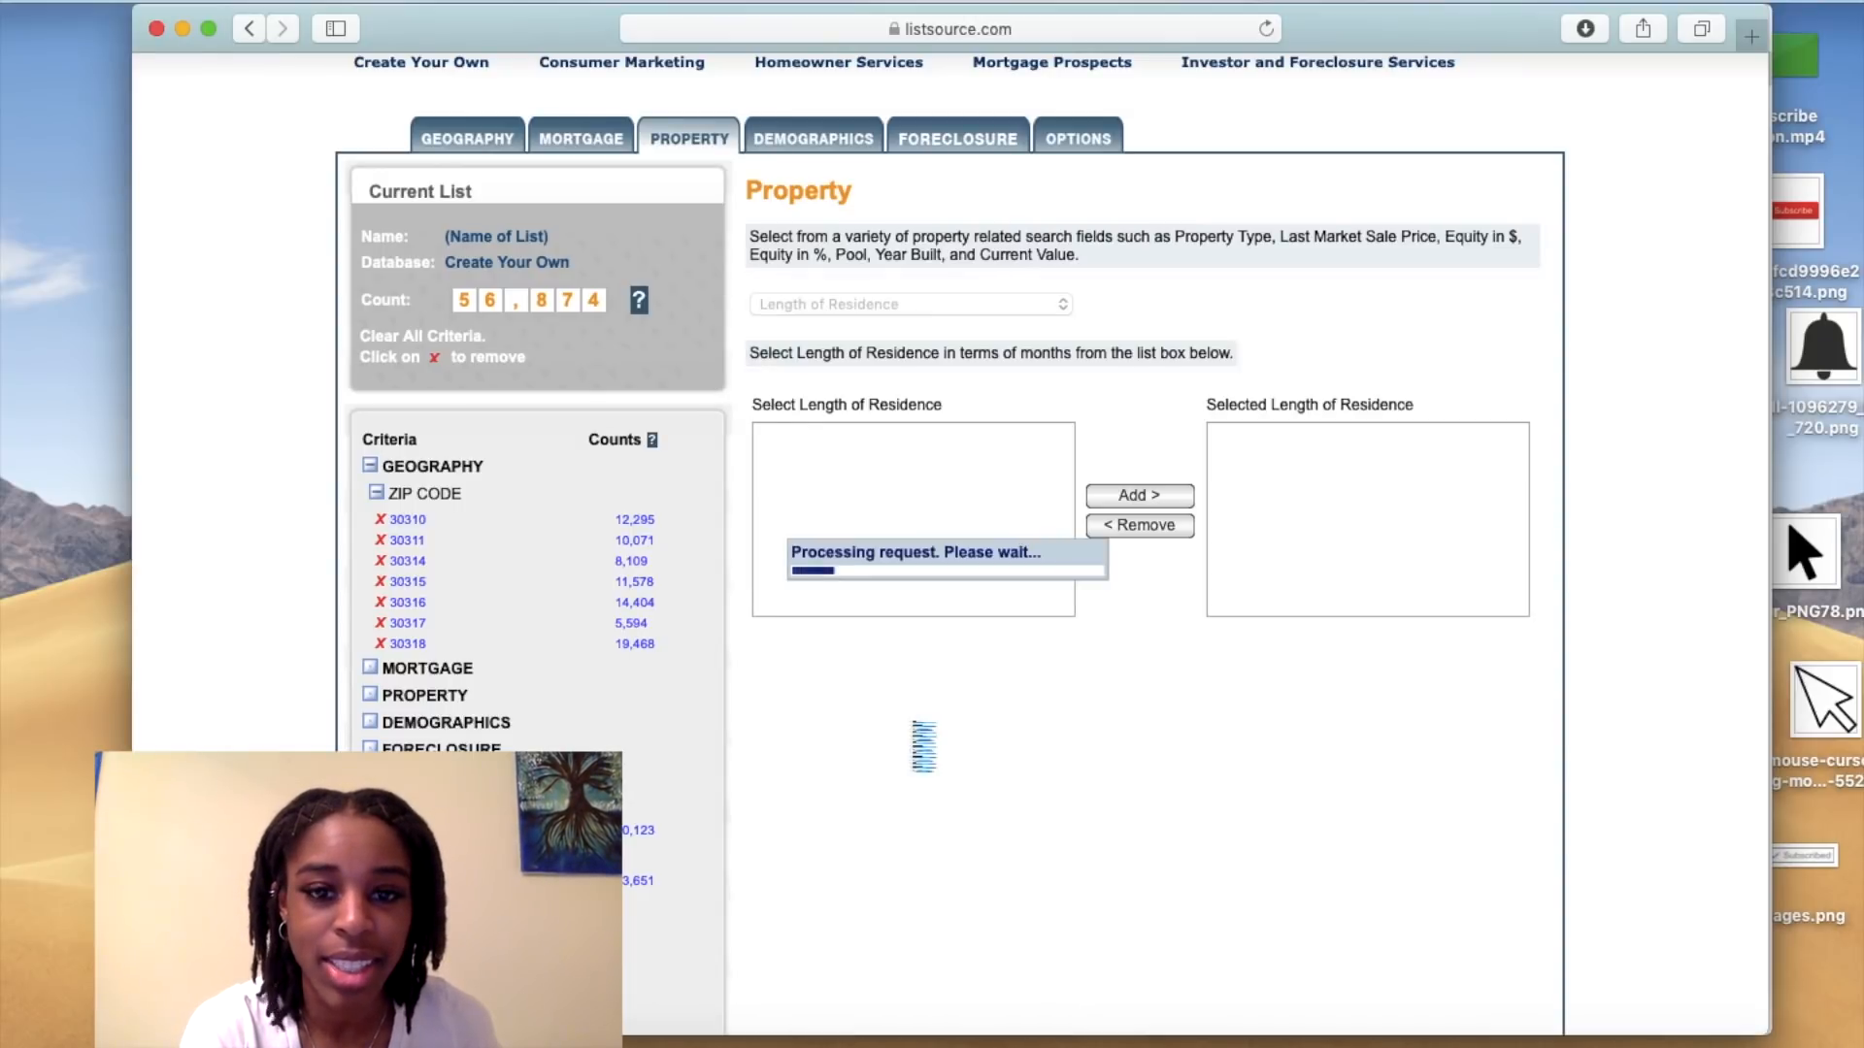
pyautogui.scroll(-3, 851, 528)
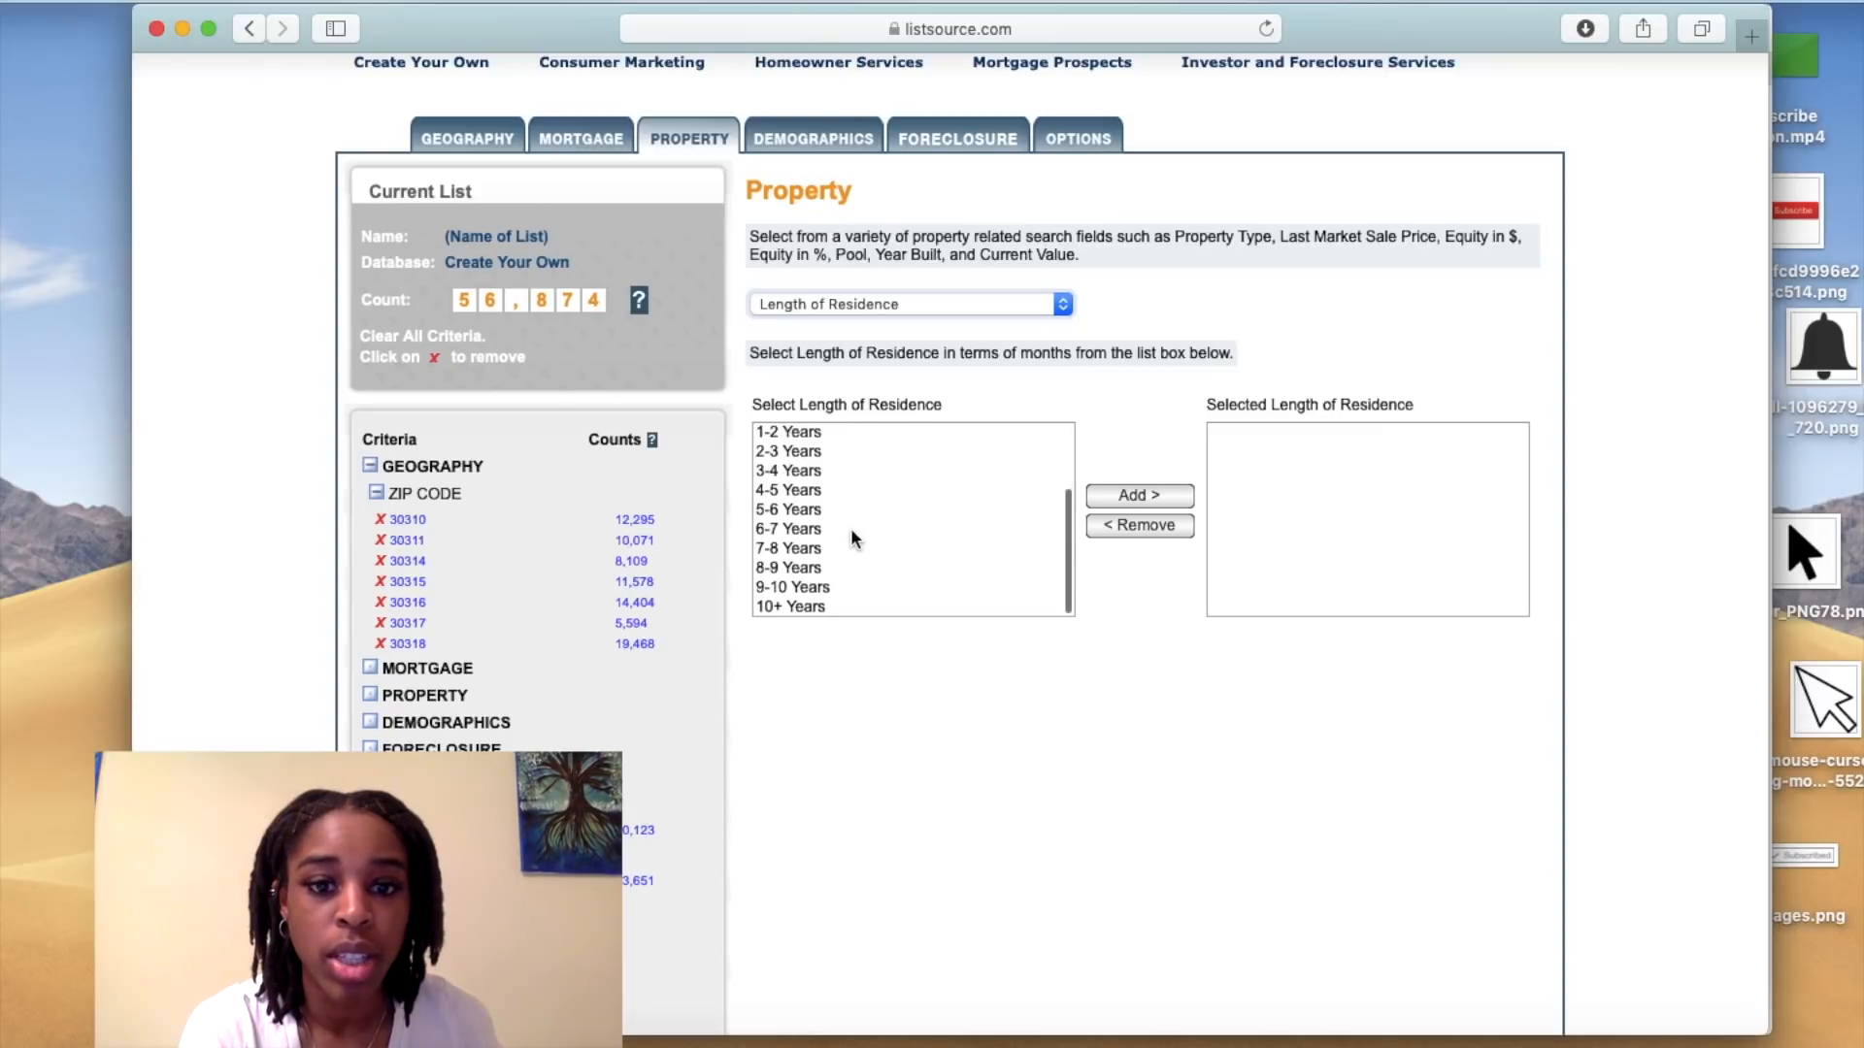
pyautogui.click(819, 606)
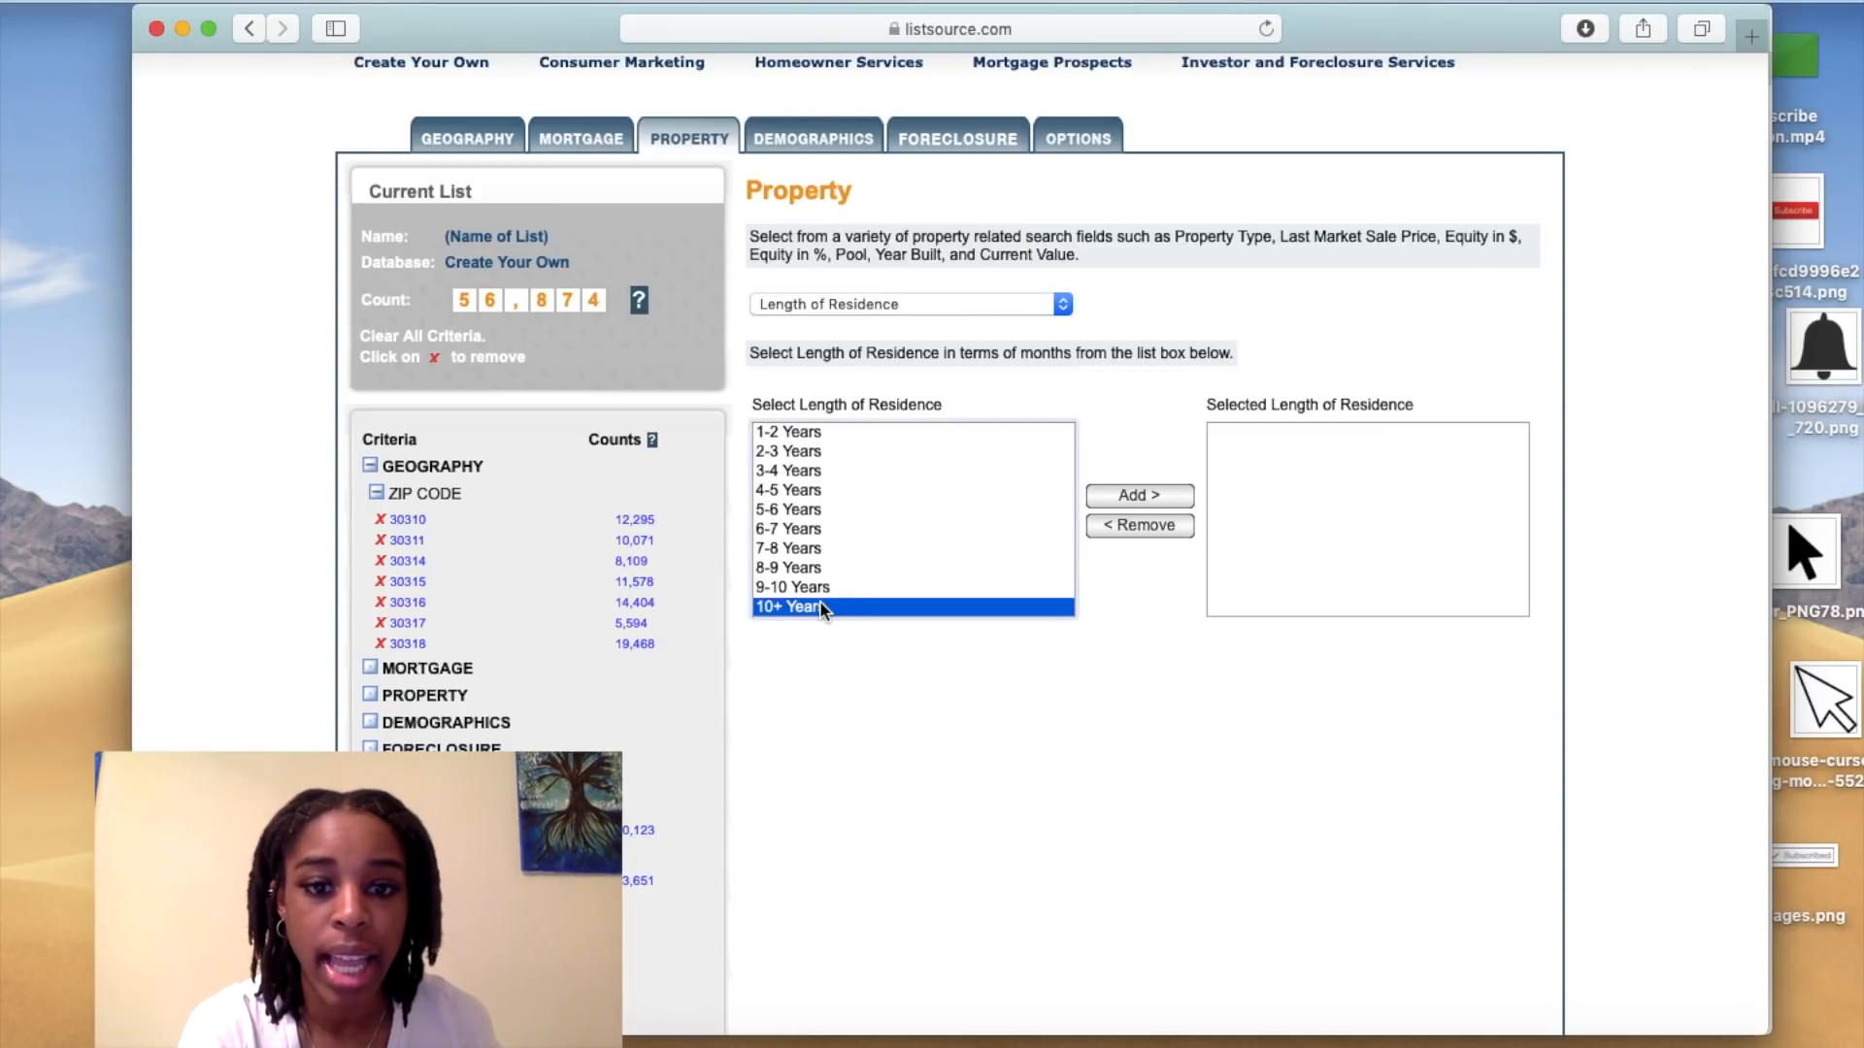
pyautogui.click(1144, 501)
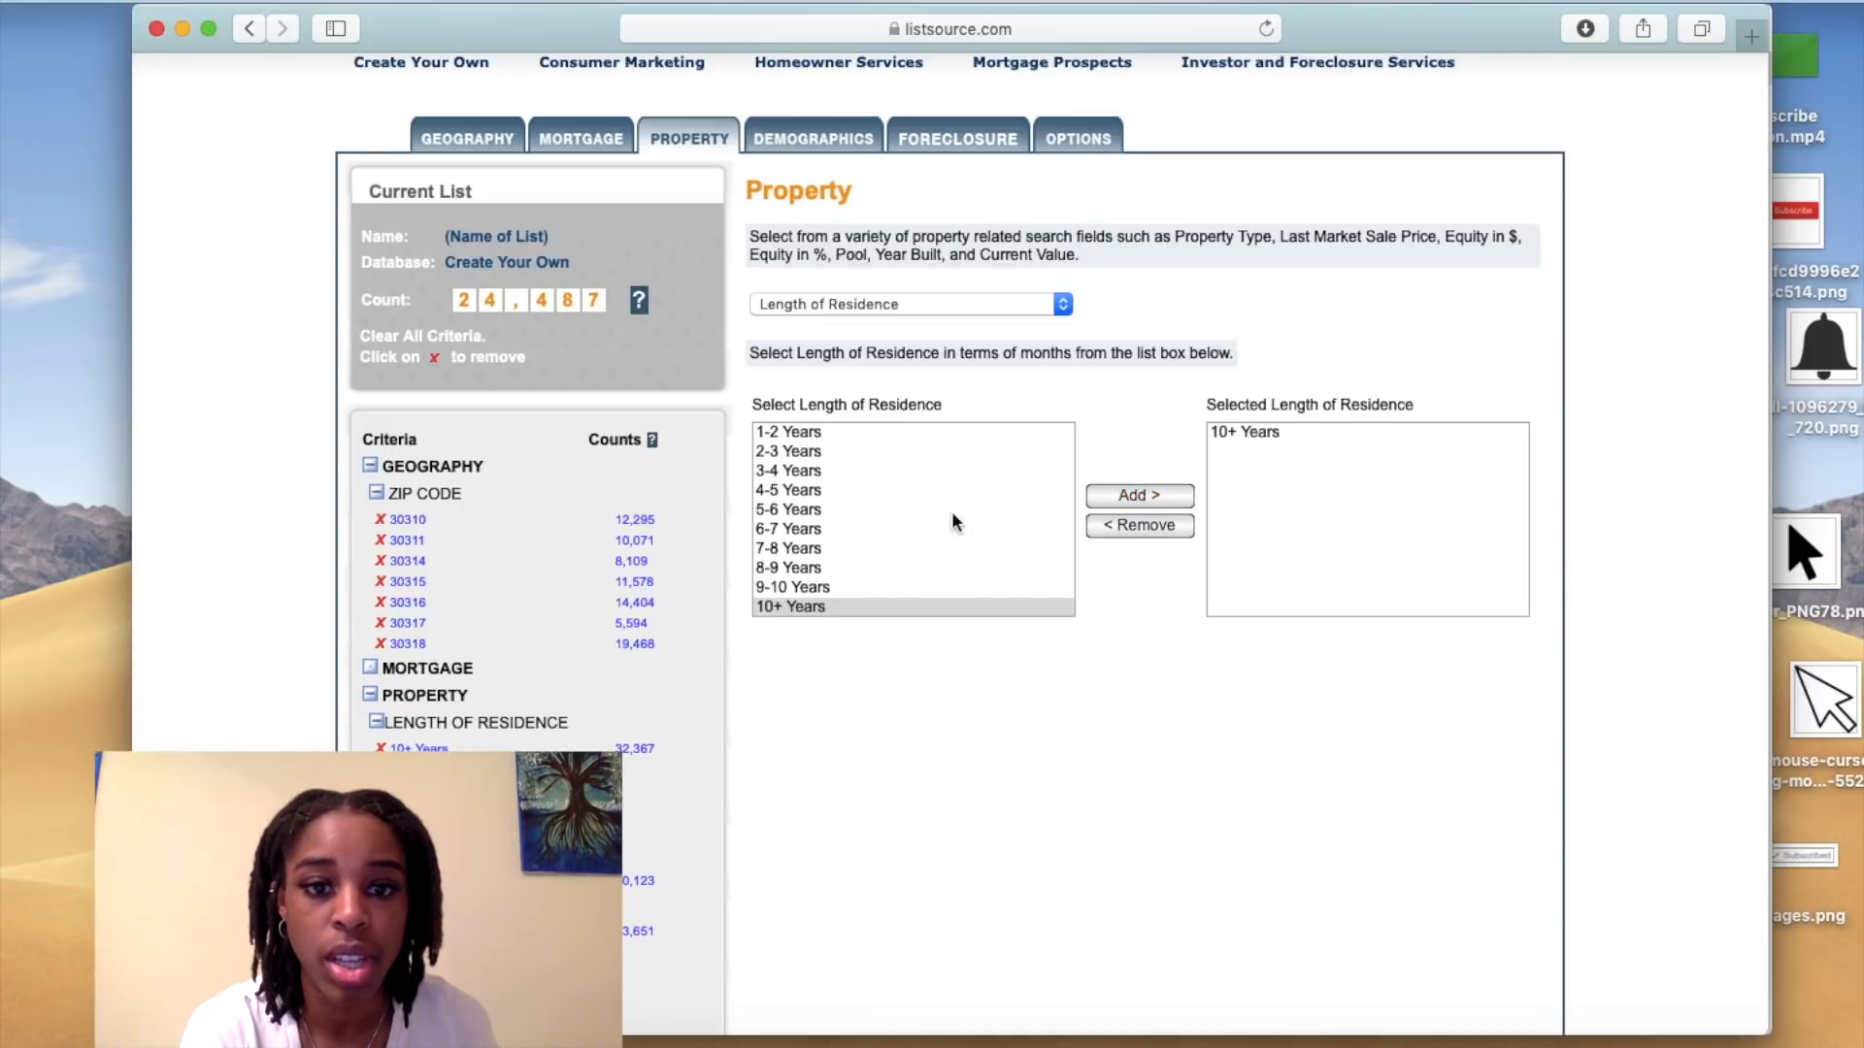
pyautogui.scroll(3, 852, 579)
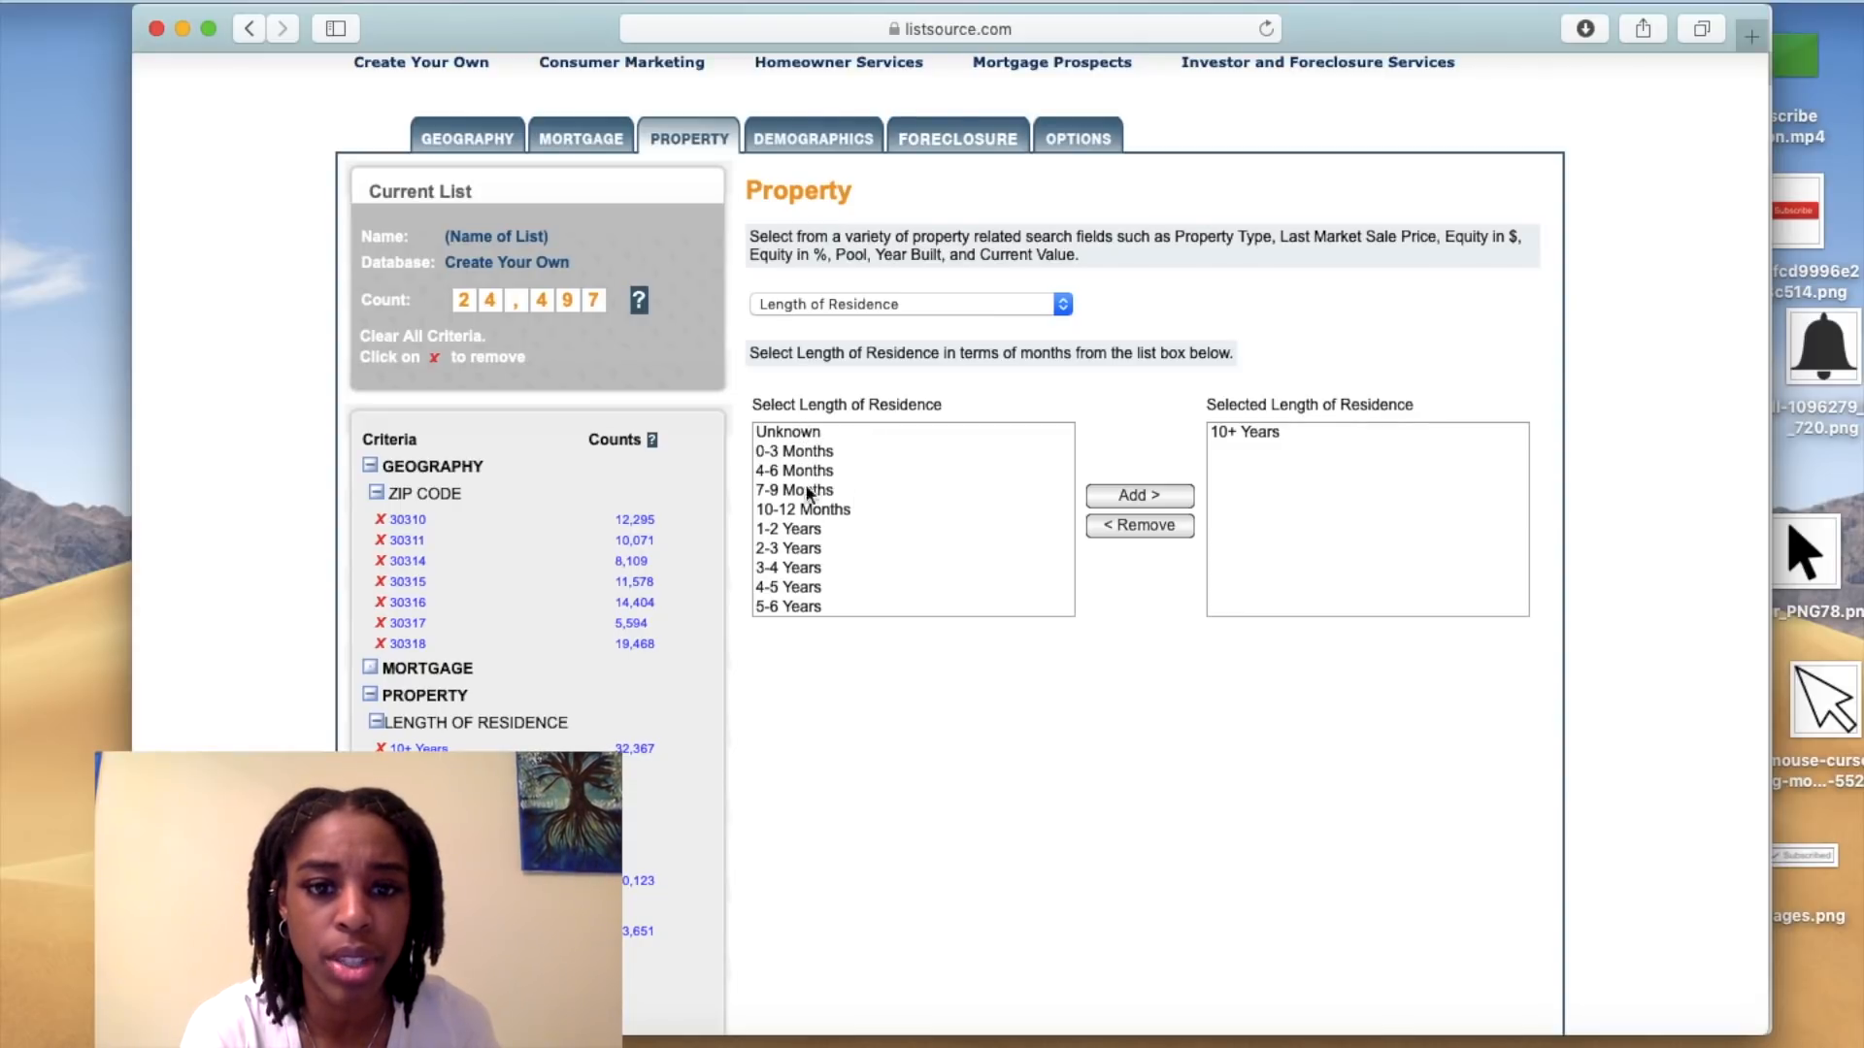
# - Add Equity(%) property criteria covering the four ranges from 61 to 70 % through 91 to 100 %
pyautogui.scroll(-3, 825, 491)
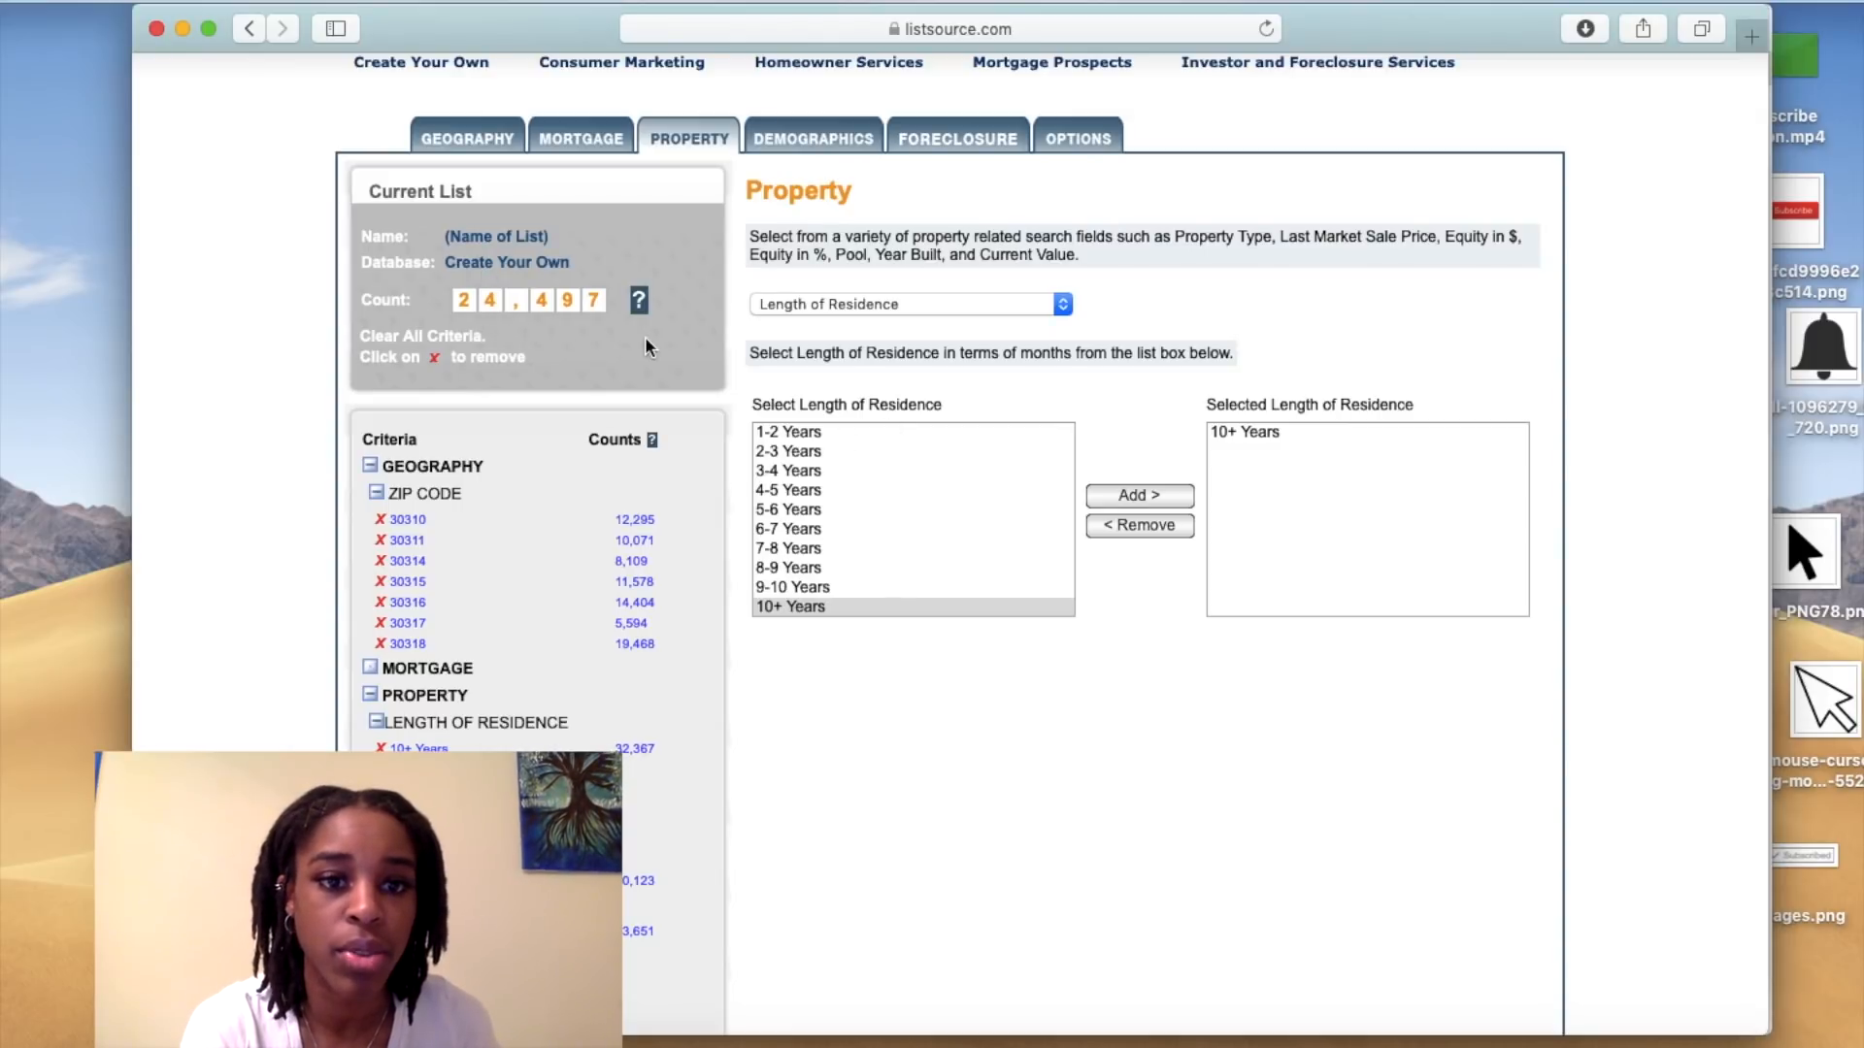
pyautogui.click(919, 307)
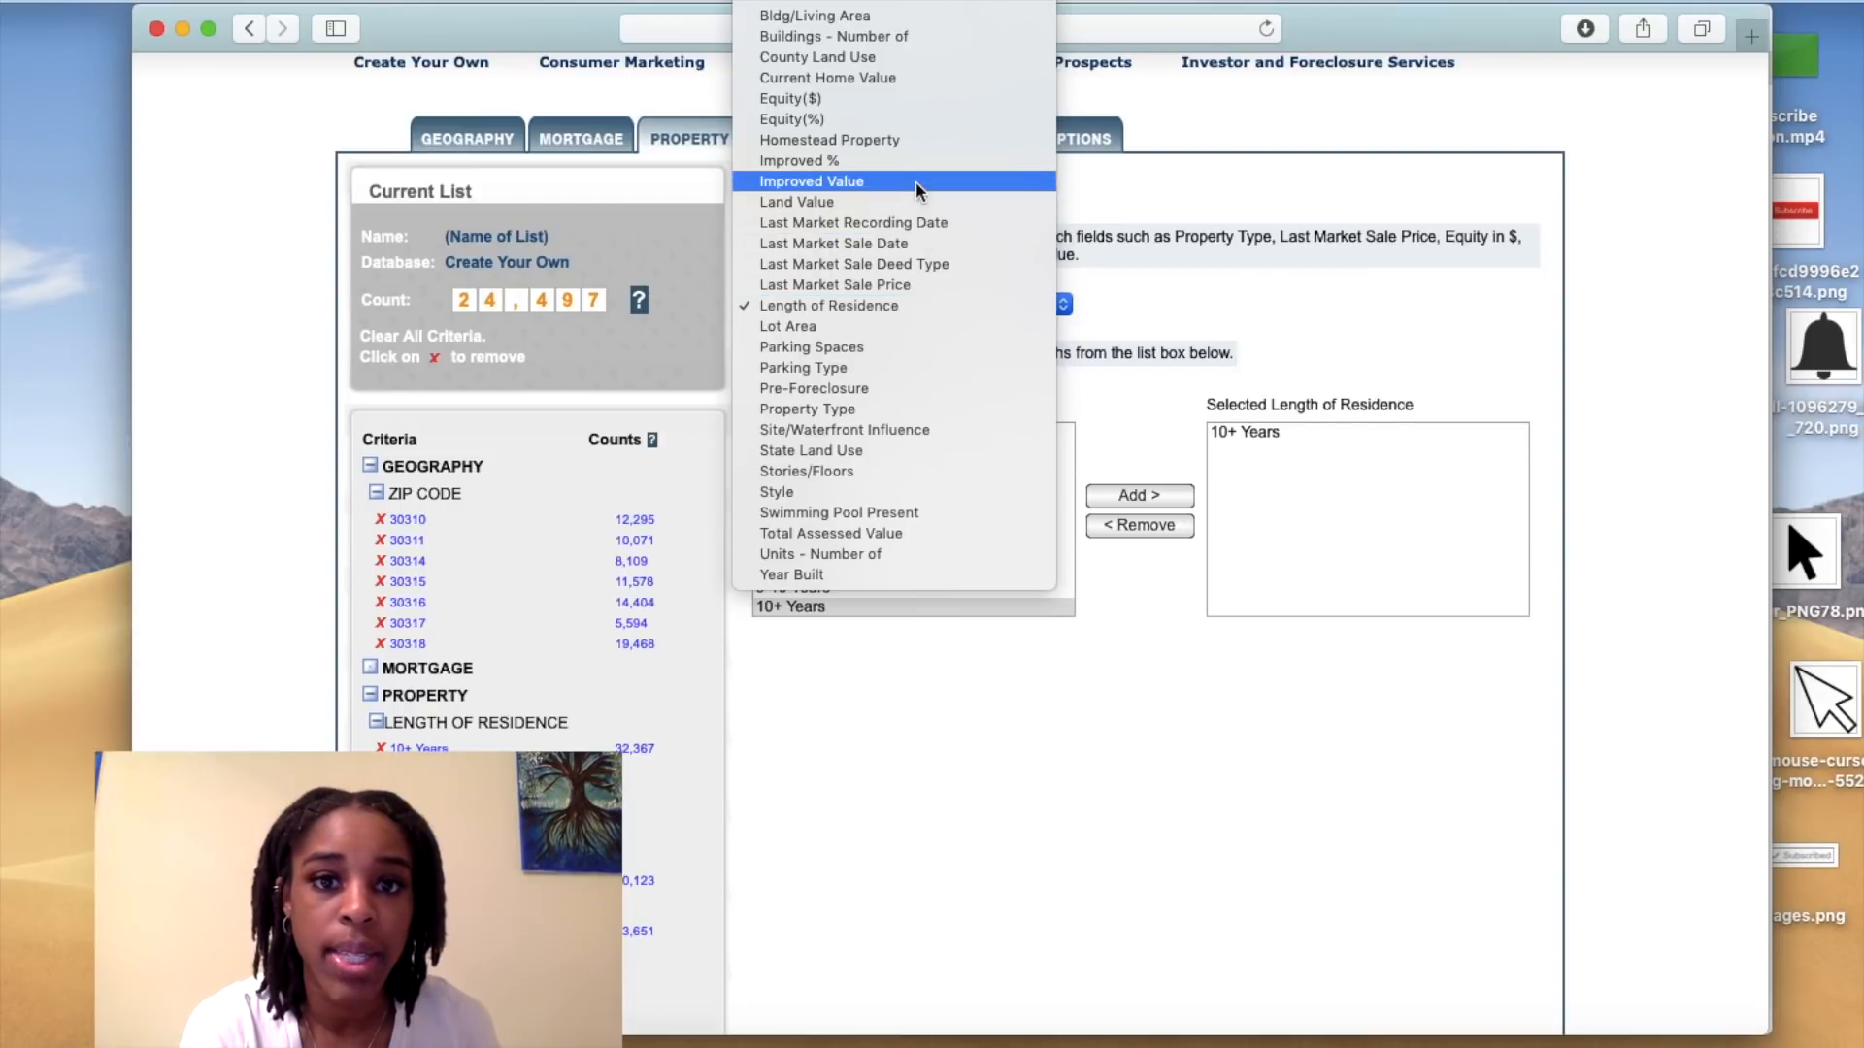
pyautogui.click(903, 121)
pyautogui.scroll(-10, 857, 525)
pyautogui.scroll(10, 857, 525)
pyautogui.scroll(-10, 857, 526)
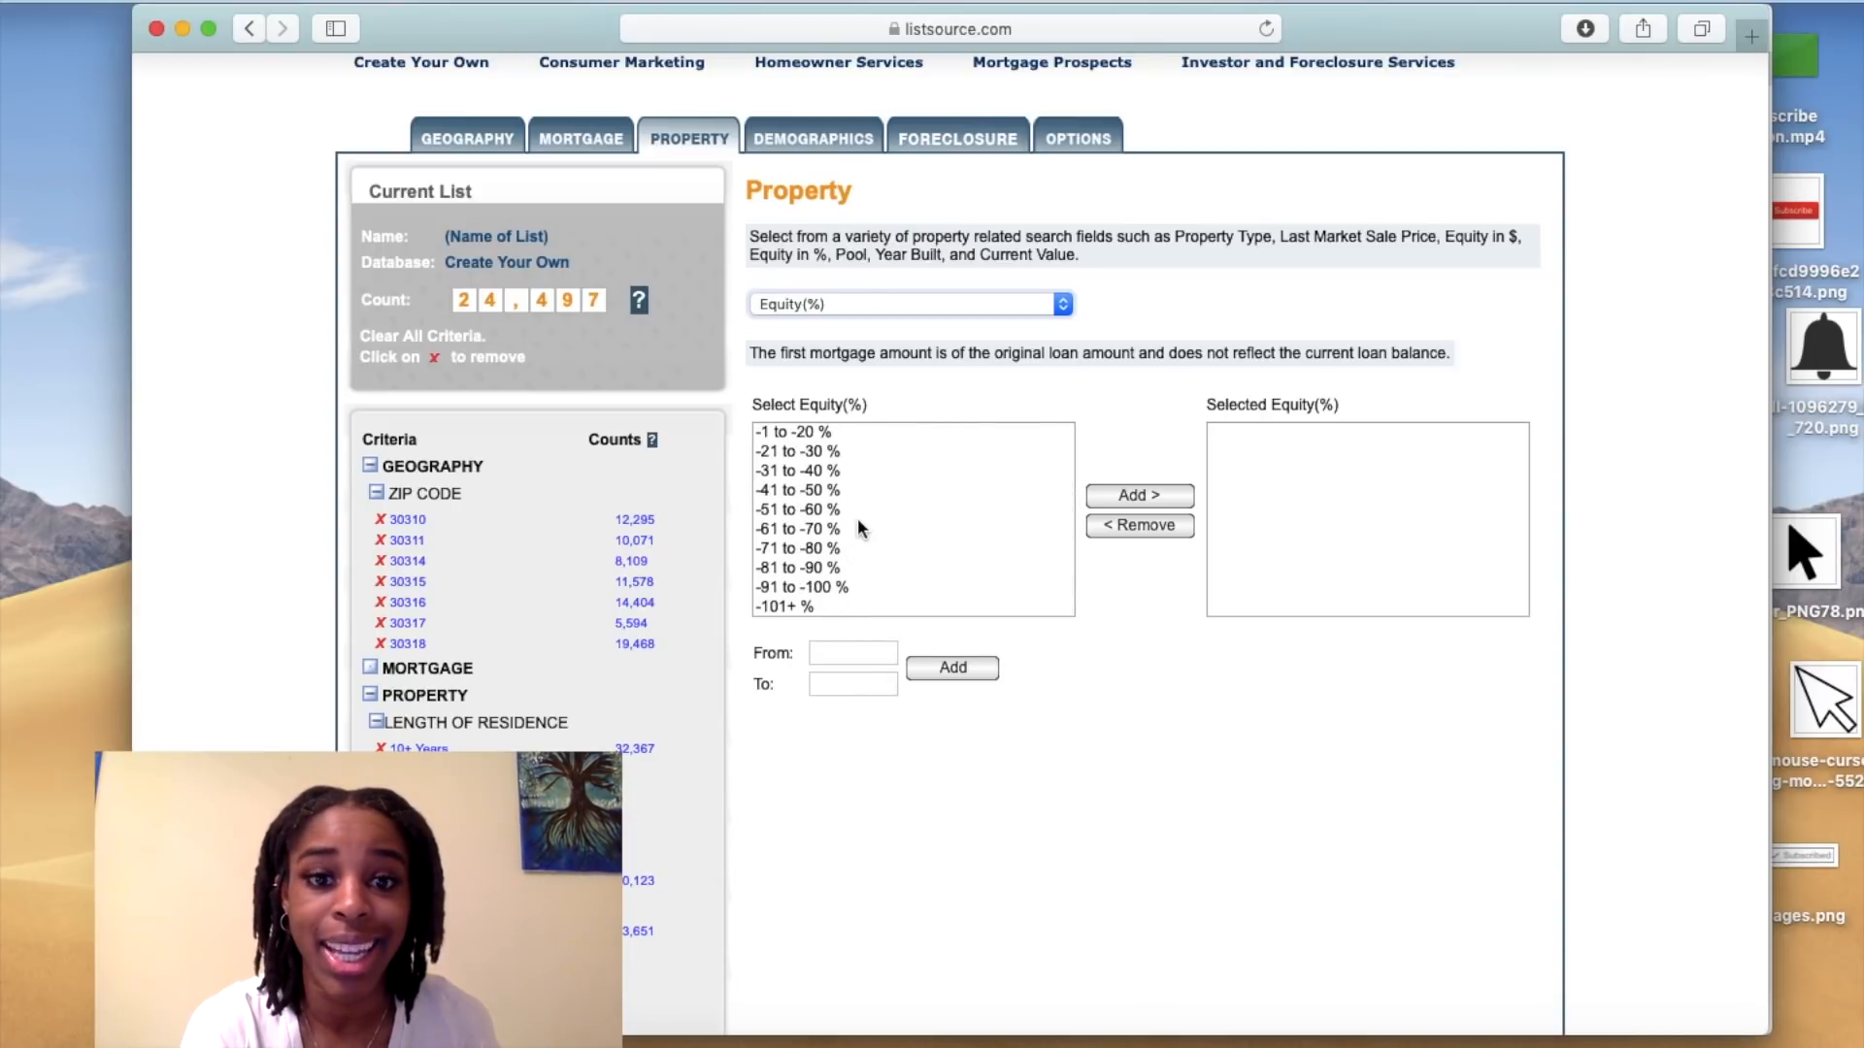
pyautogui.scroll(10, 870, 499)
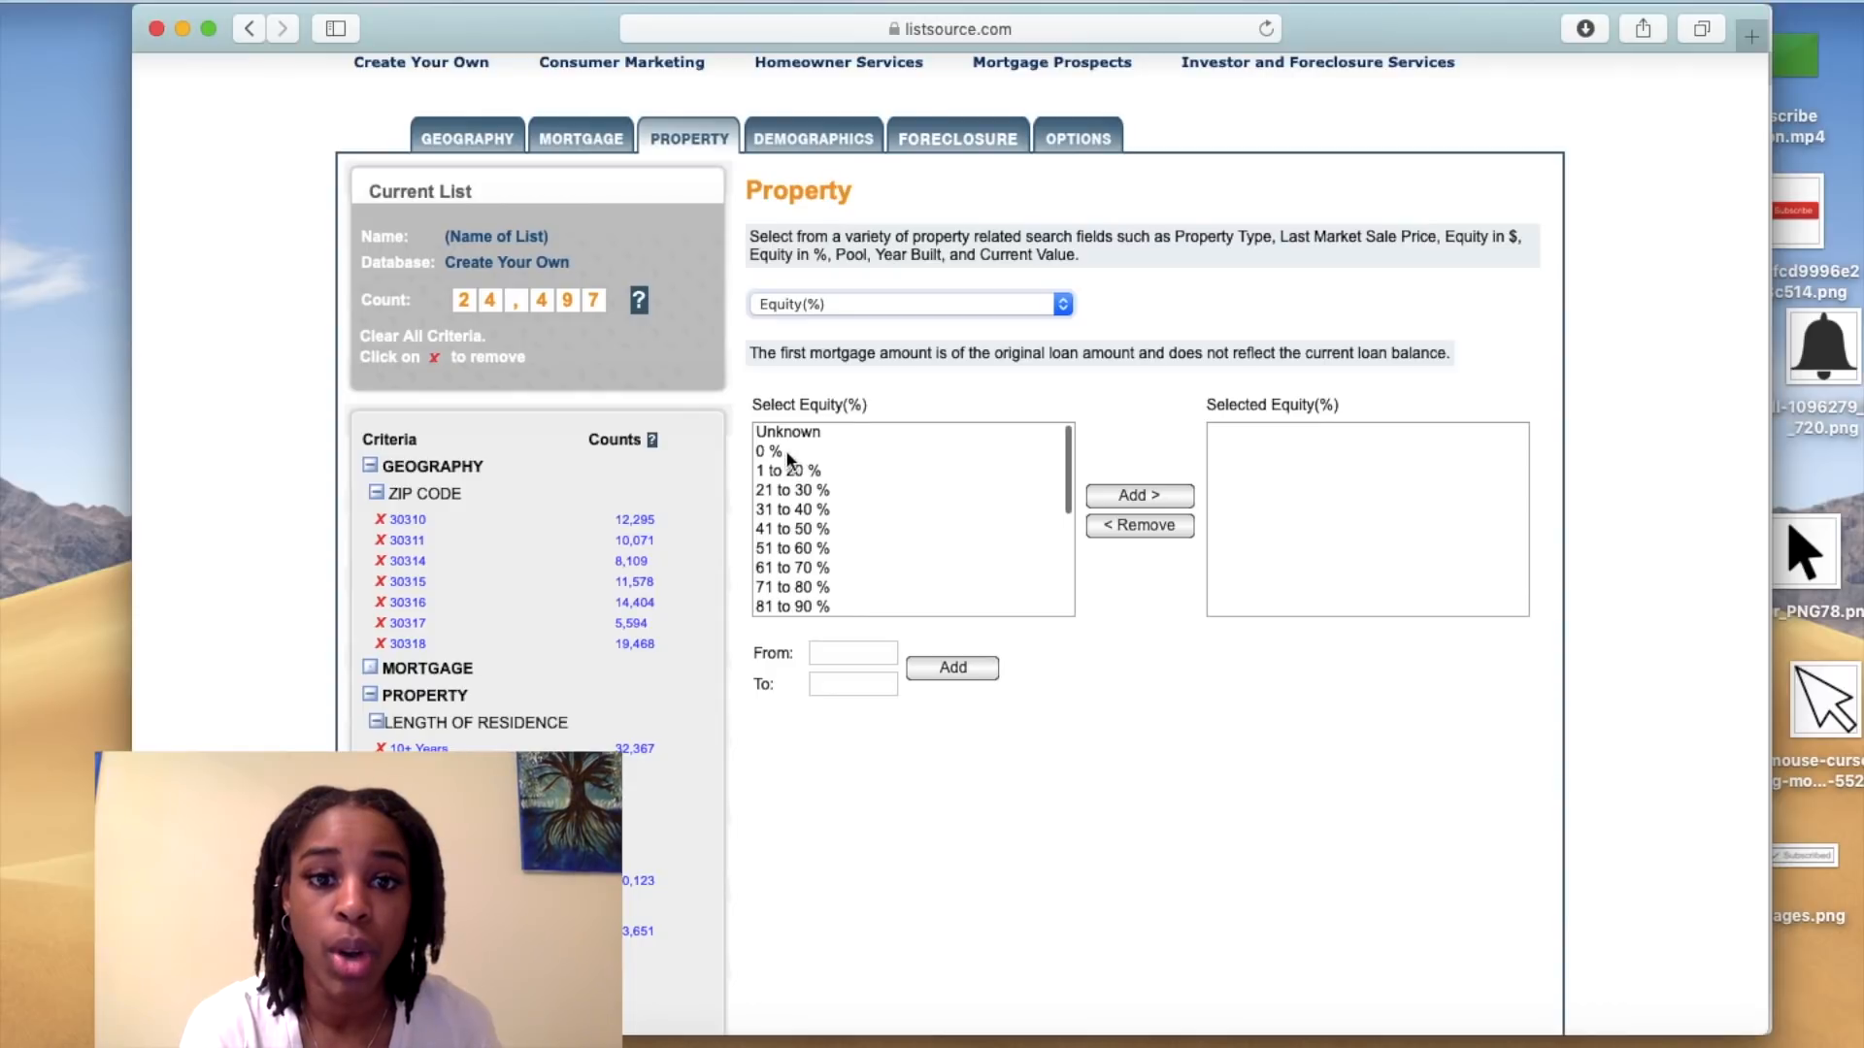
pyautogui.scroll(-3, 795, 454)
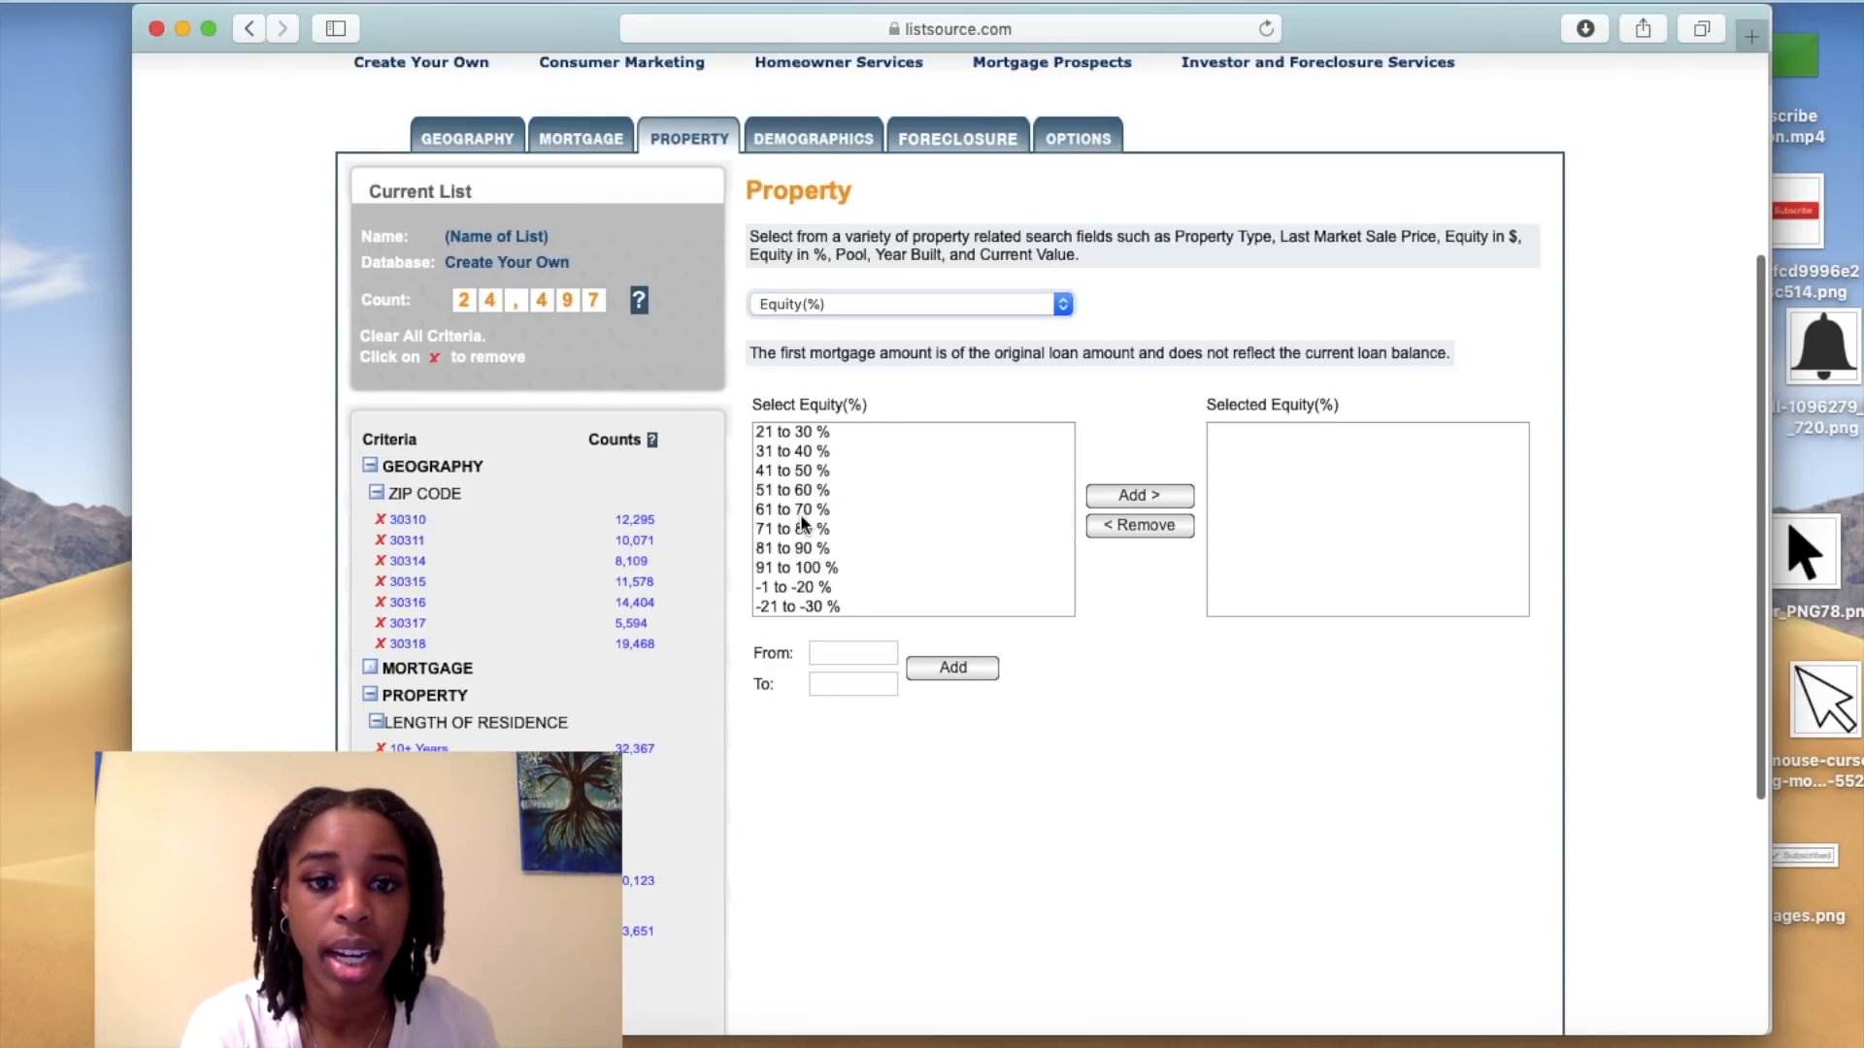
pyautogui.click(796, 507)
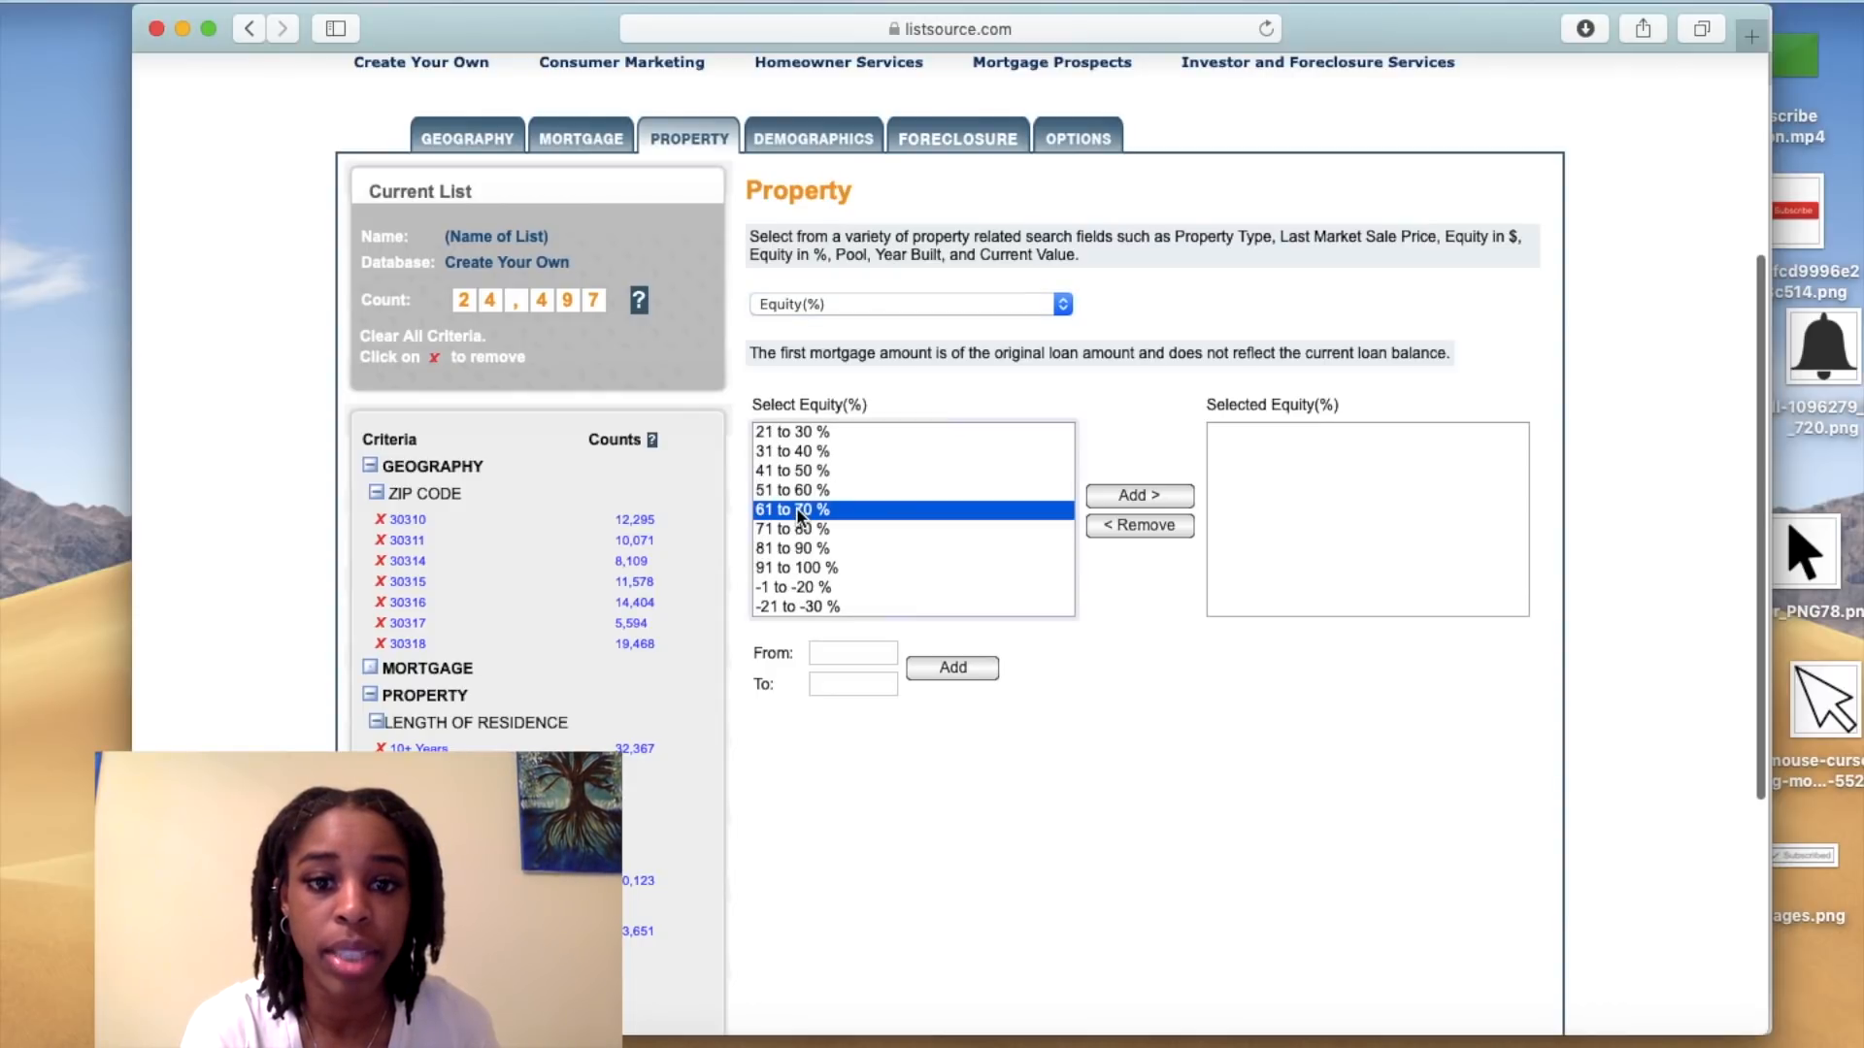
pyautogui.keyDown('shift'); pyautogui.click(820, 568); pyautogui.keyUp('shift')
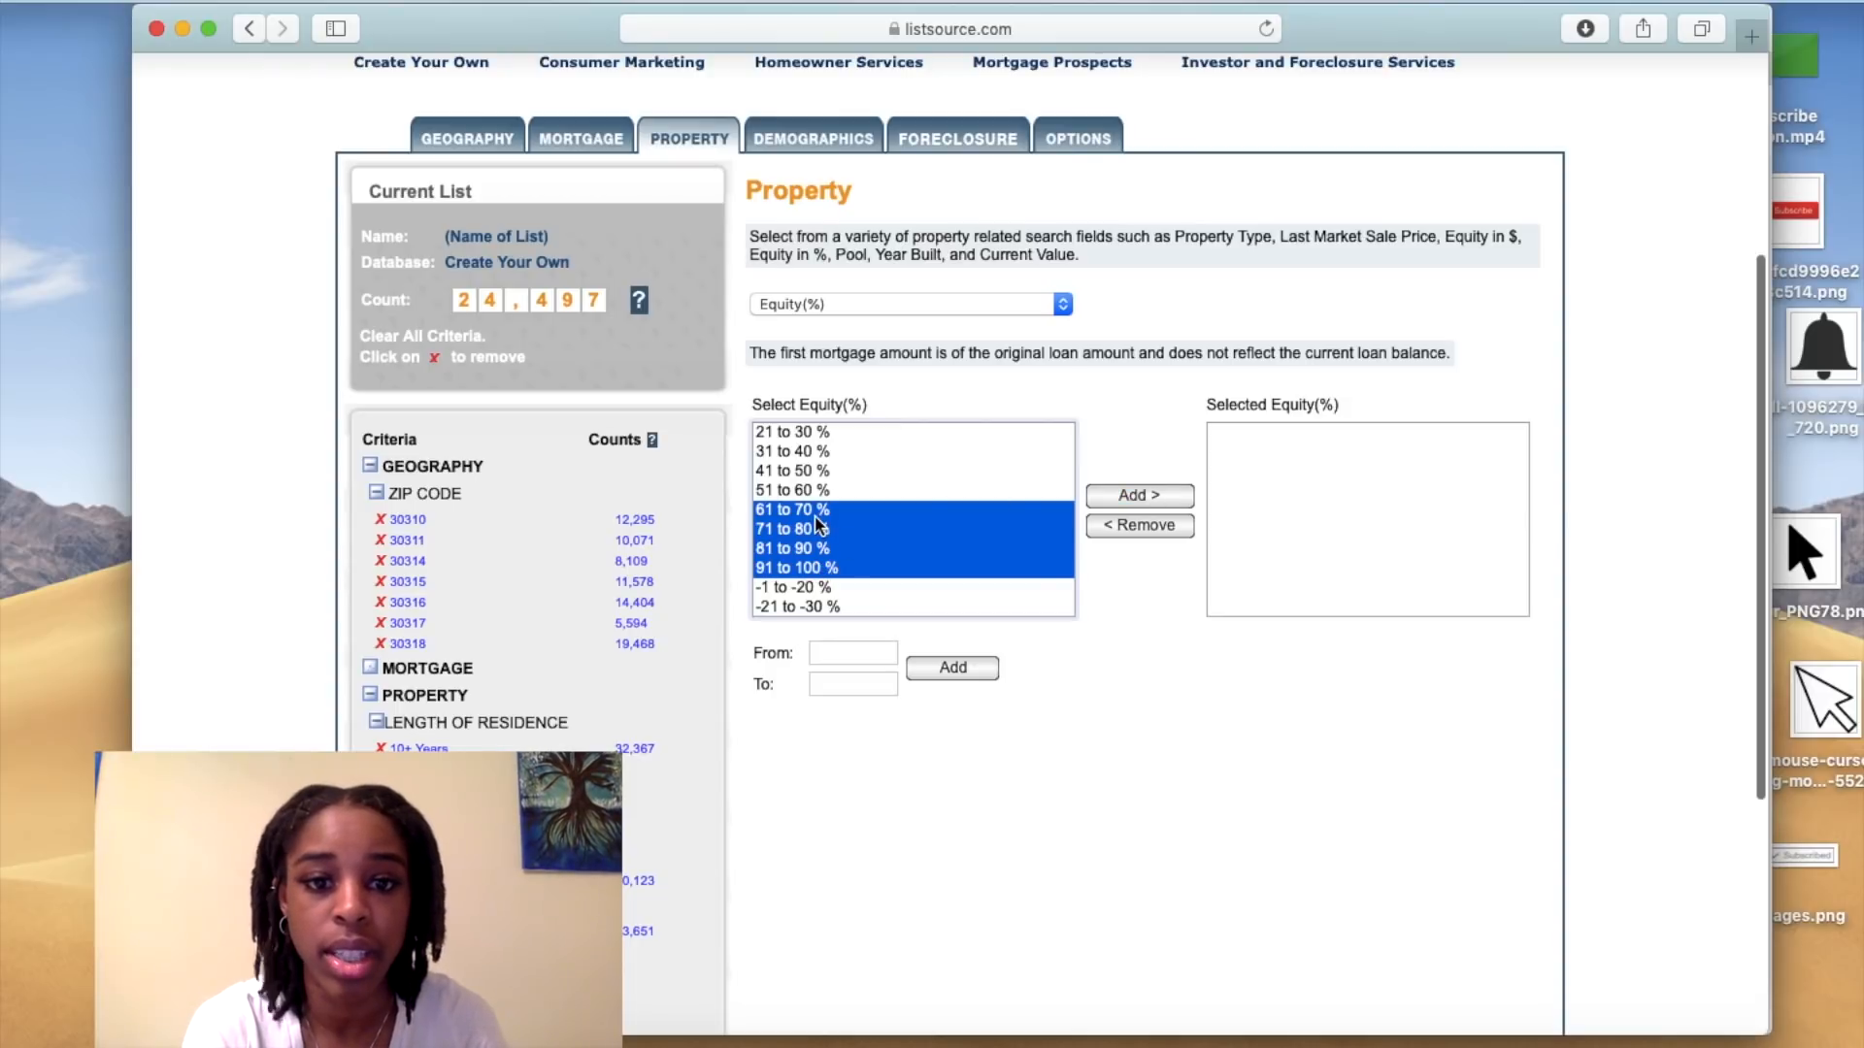
pyautogui.click(1138, 497)
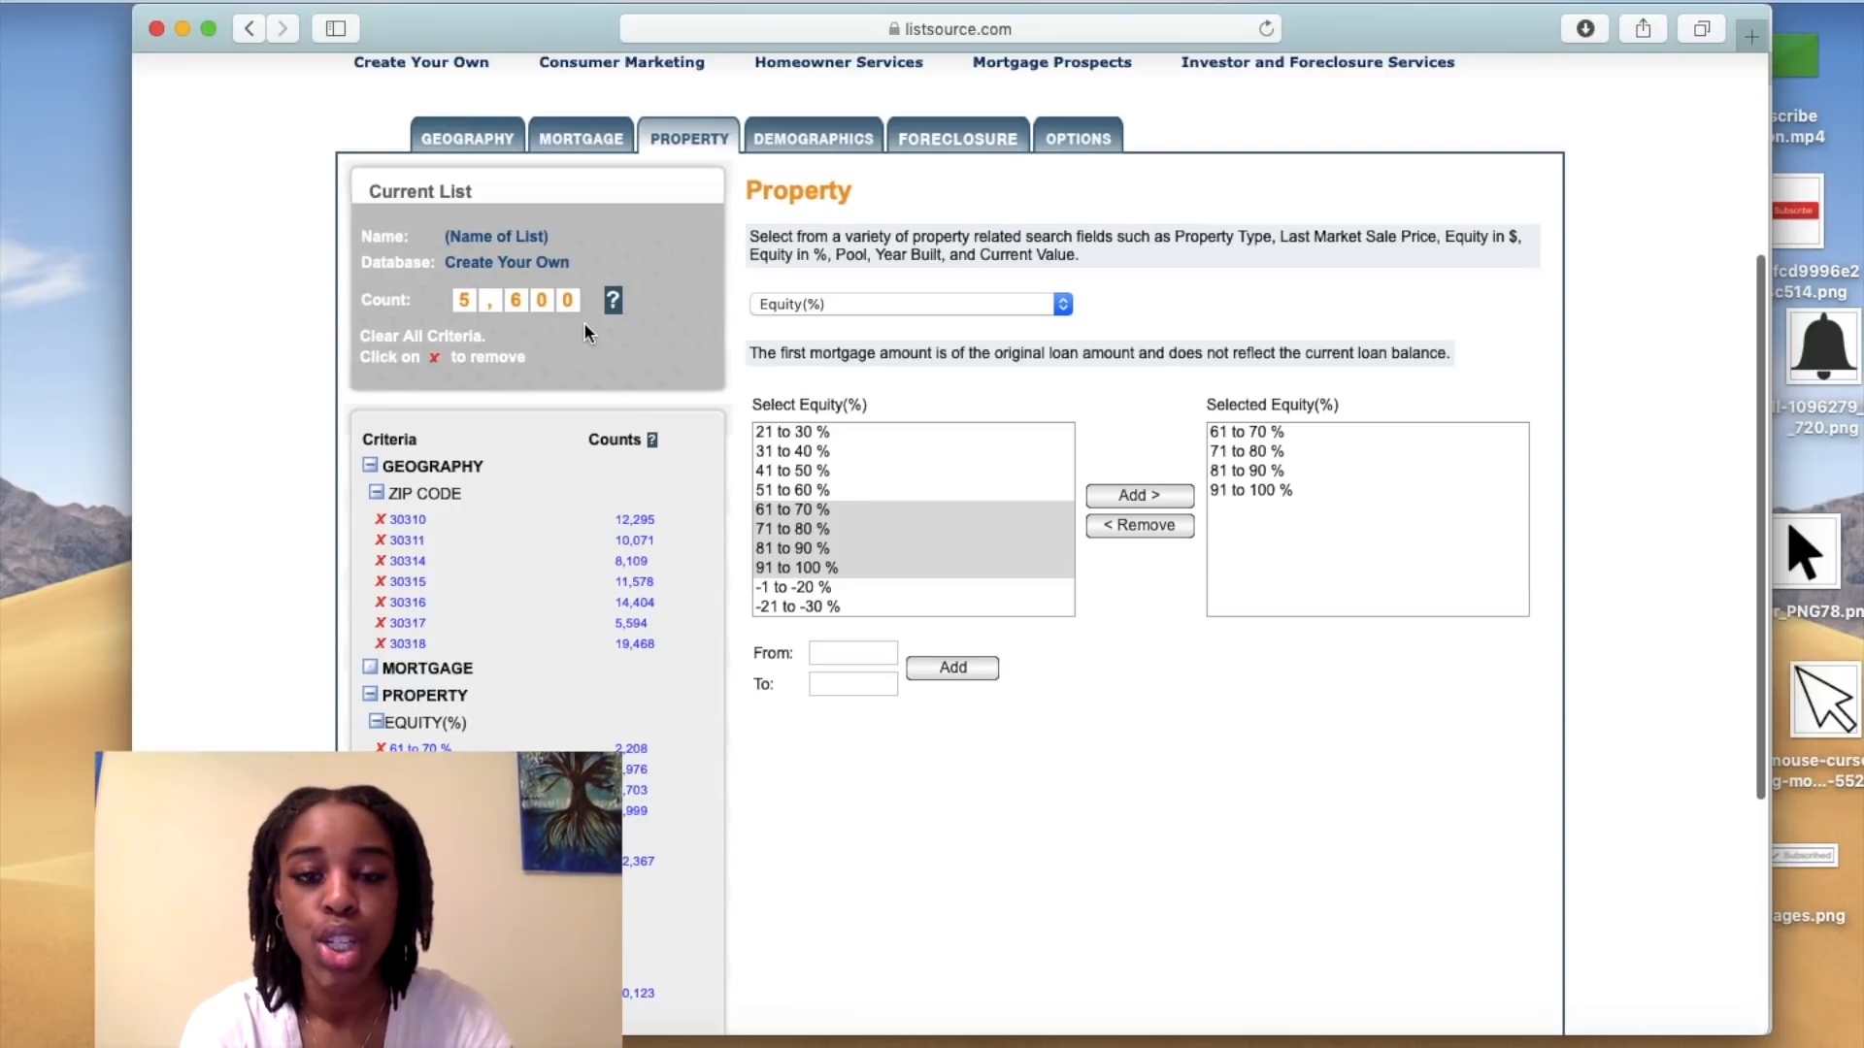
# - Restrict the list options to absentee-owned properties and exclude trustee-owned properties
pyautogui.click(811, 134)
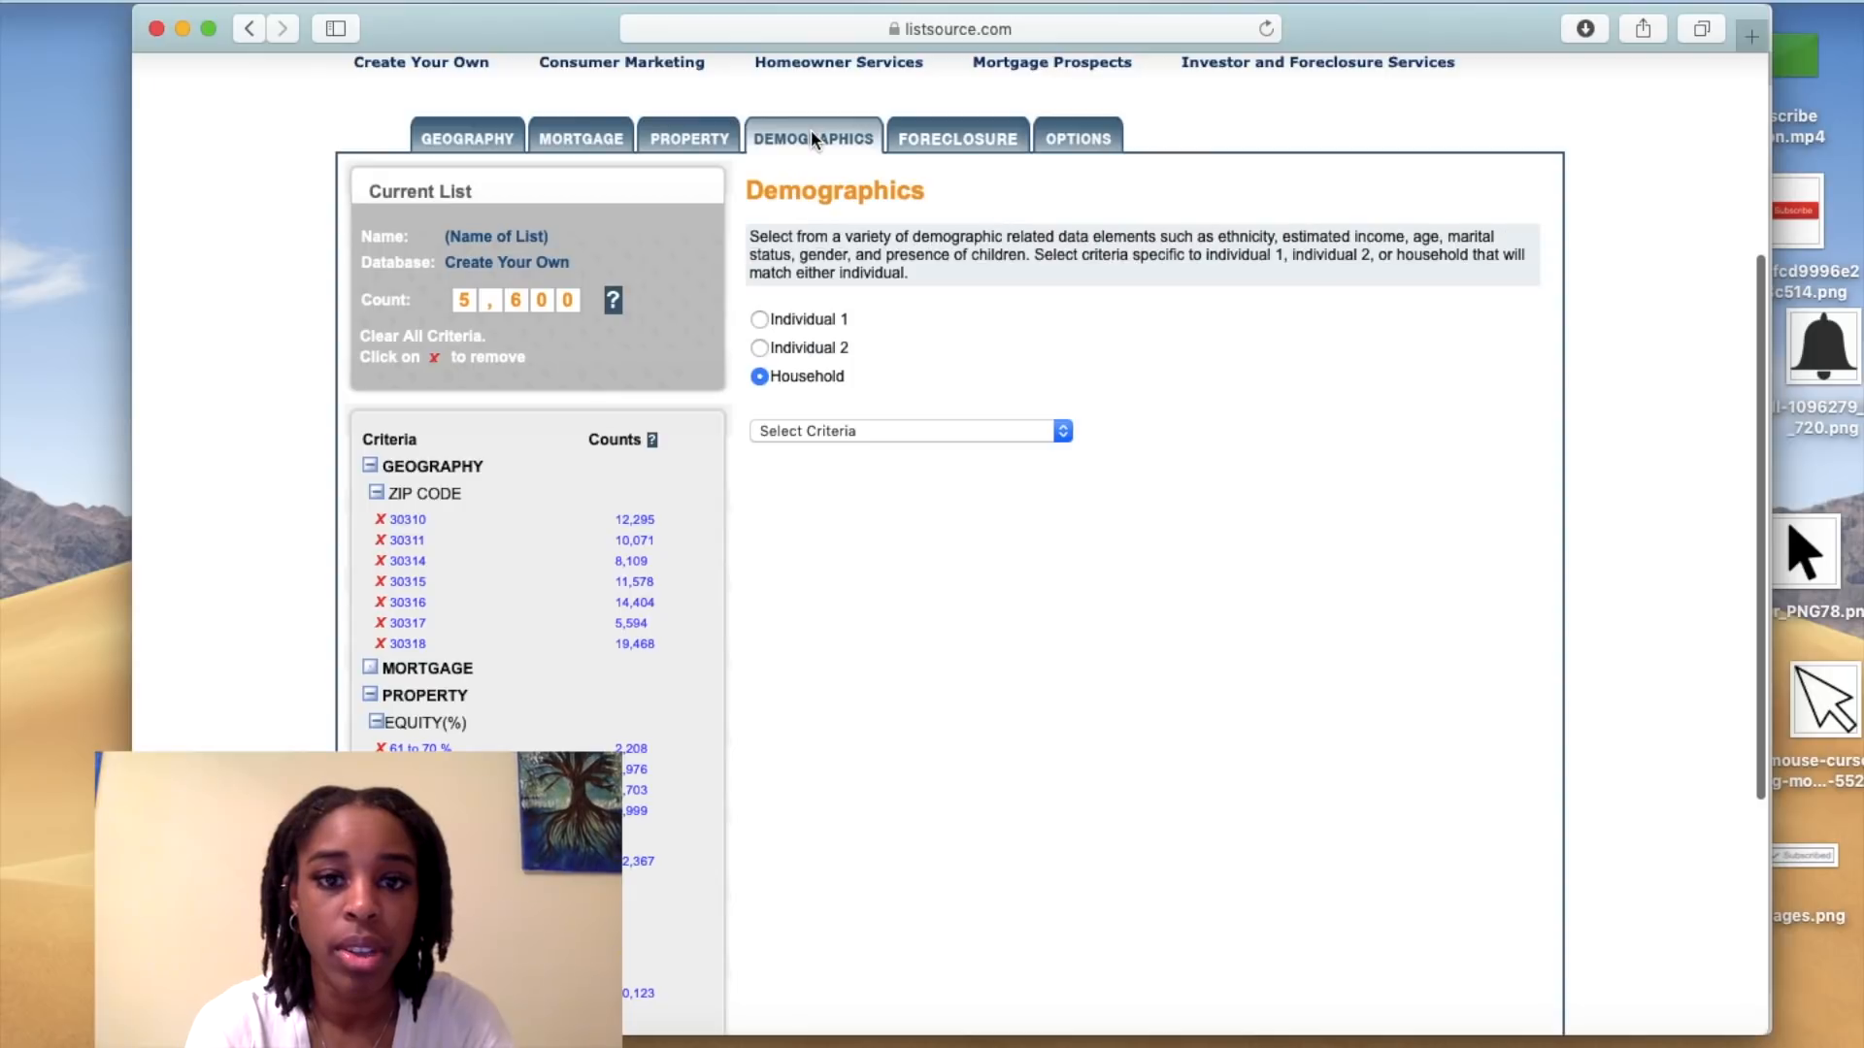
pyautogui.click(952, 136)
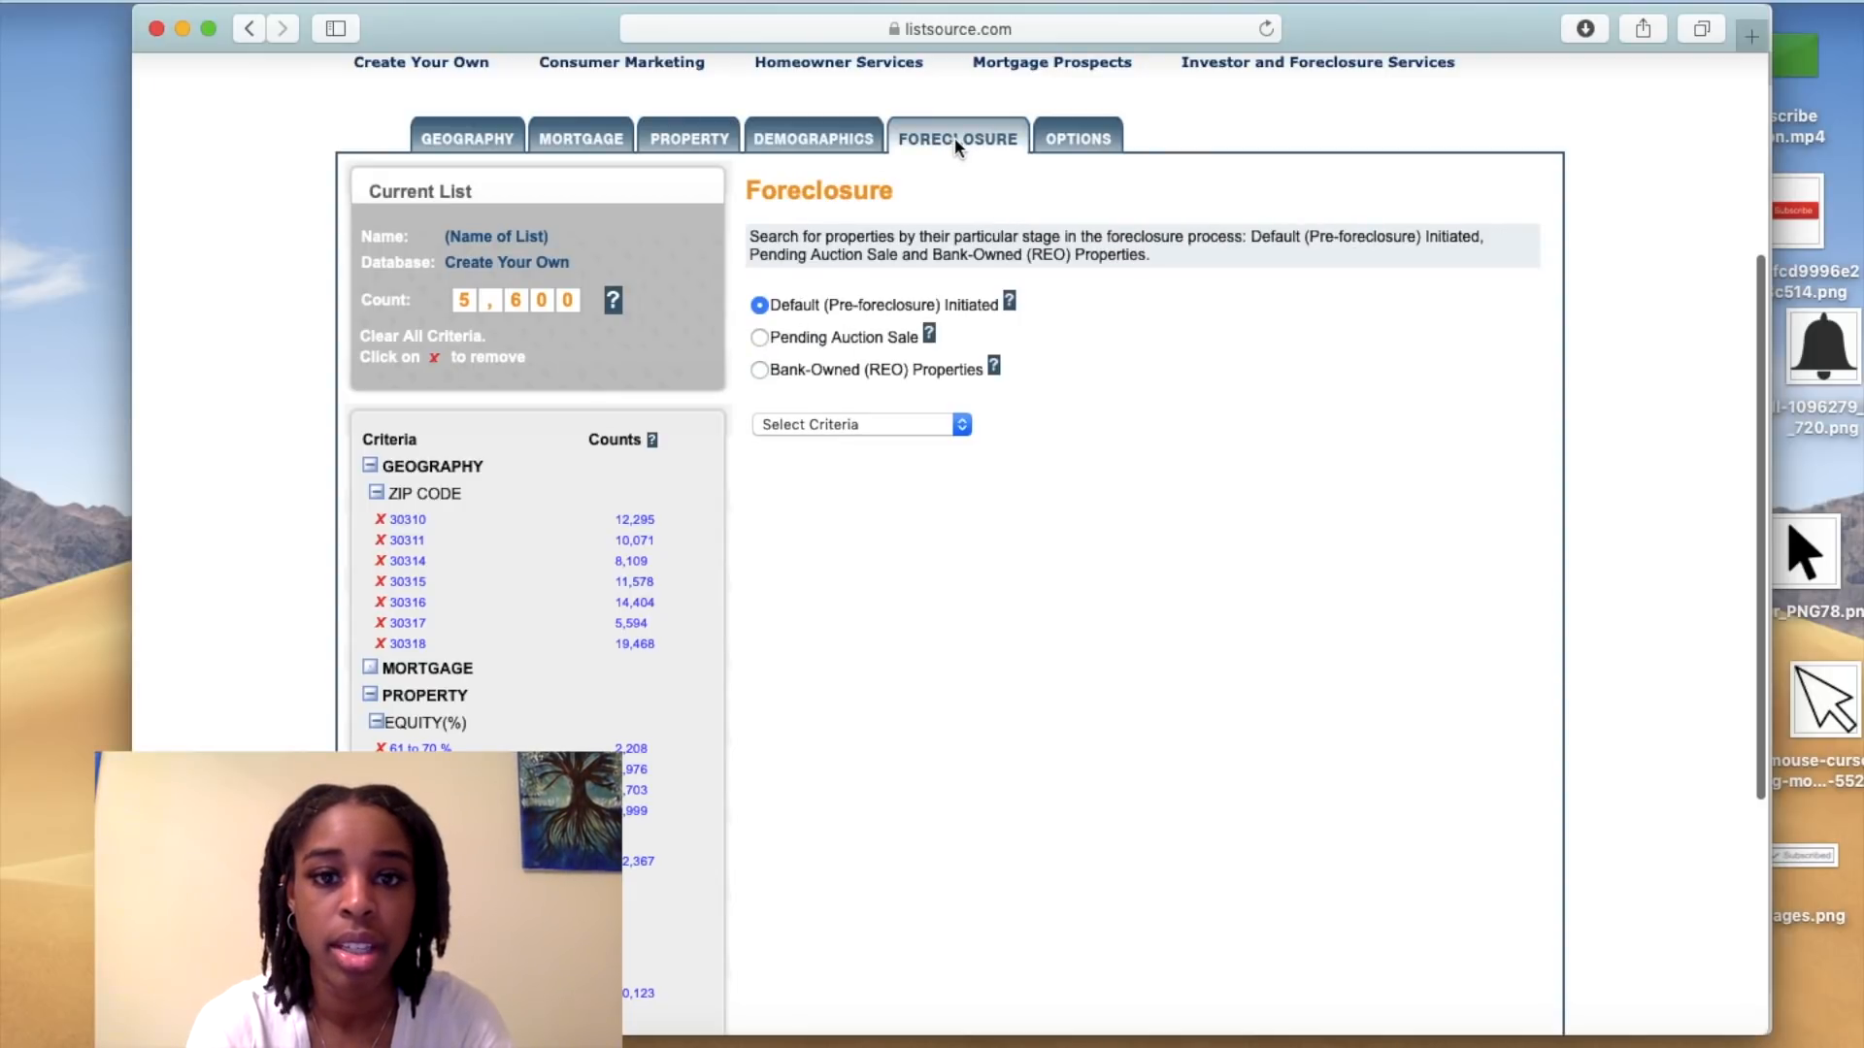
pyautogui.click(1074, 143)
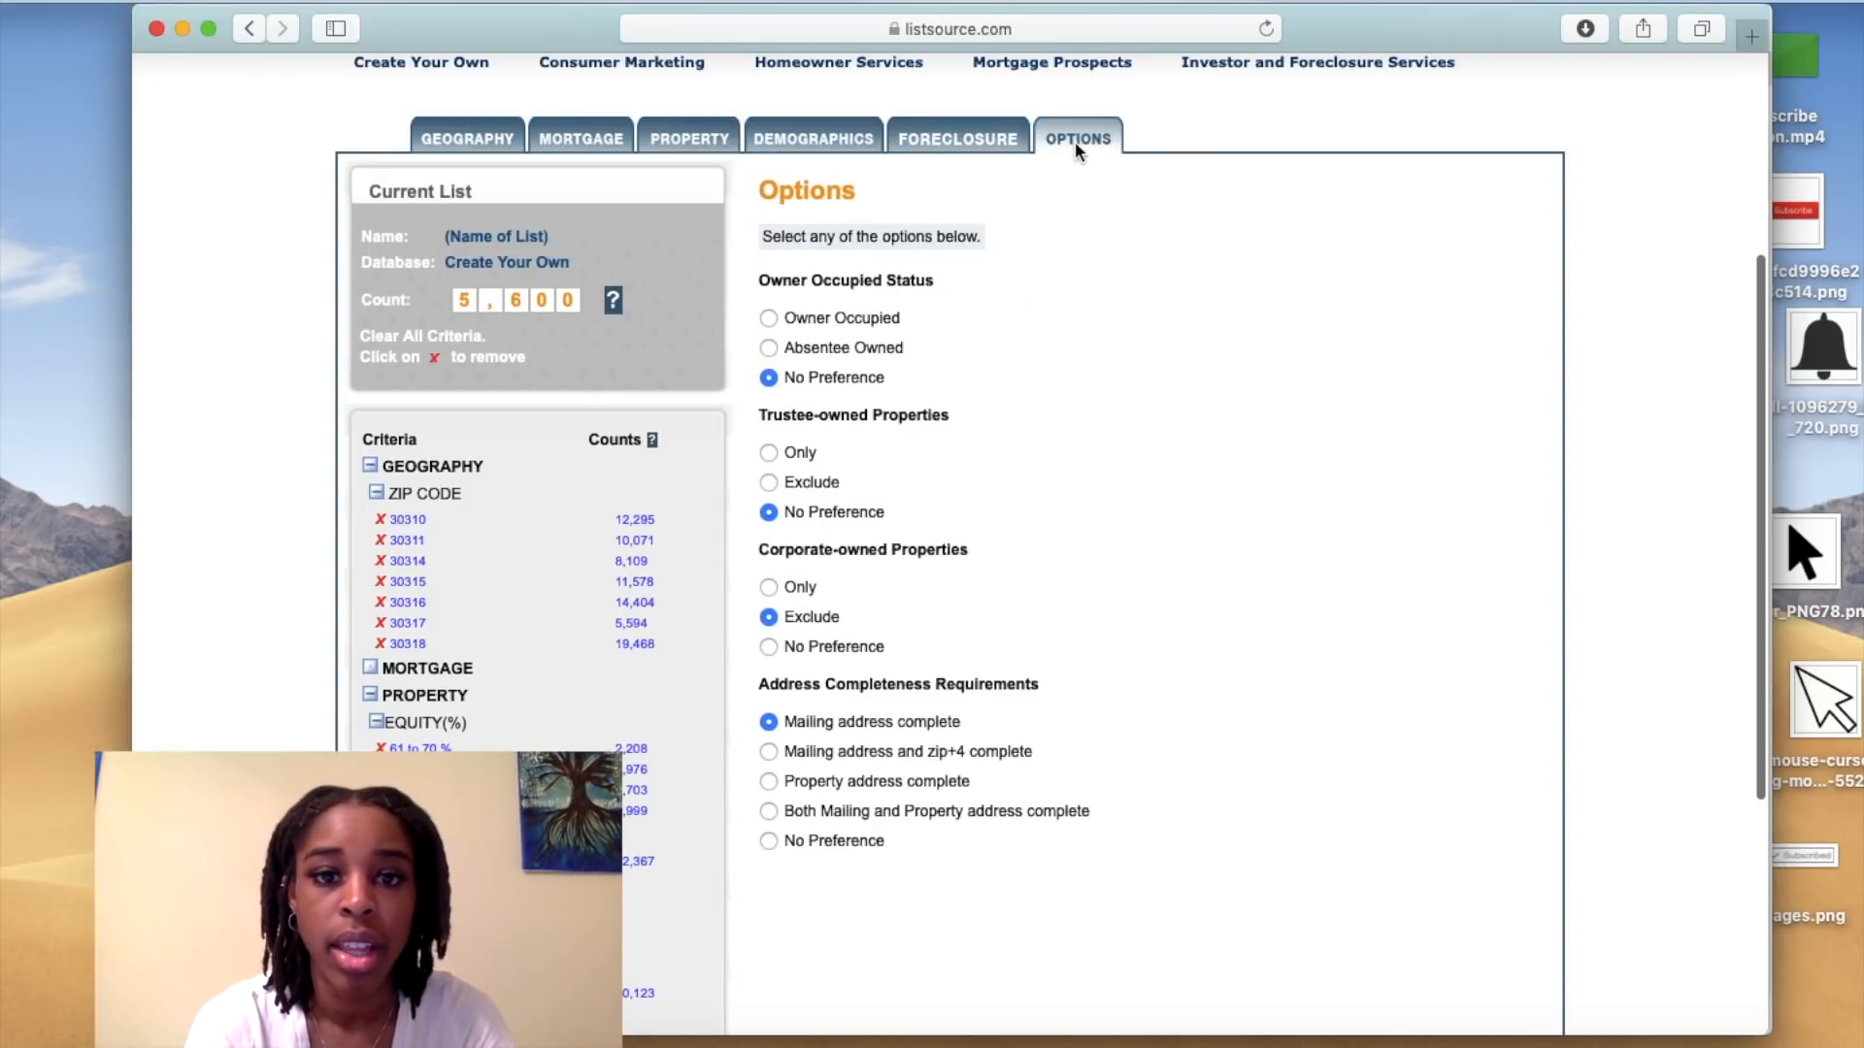
pyautogui.click(768, 348)
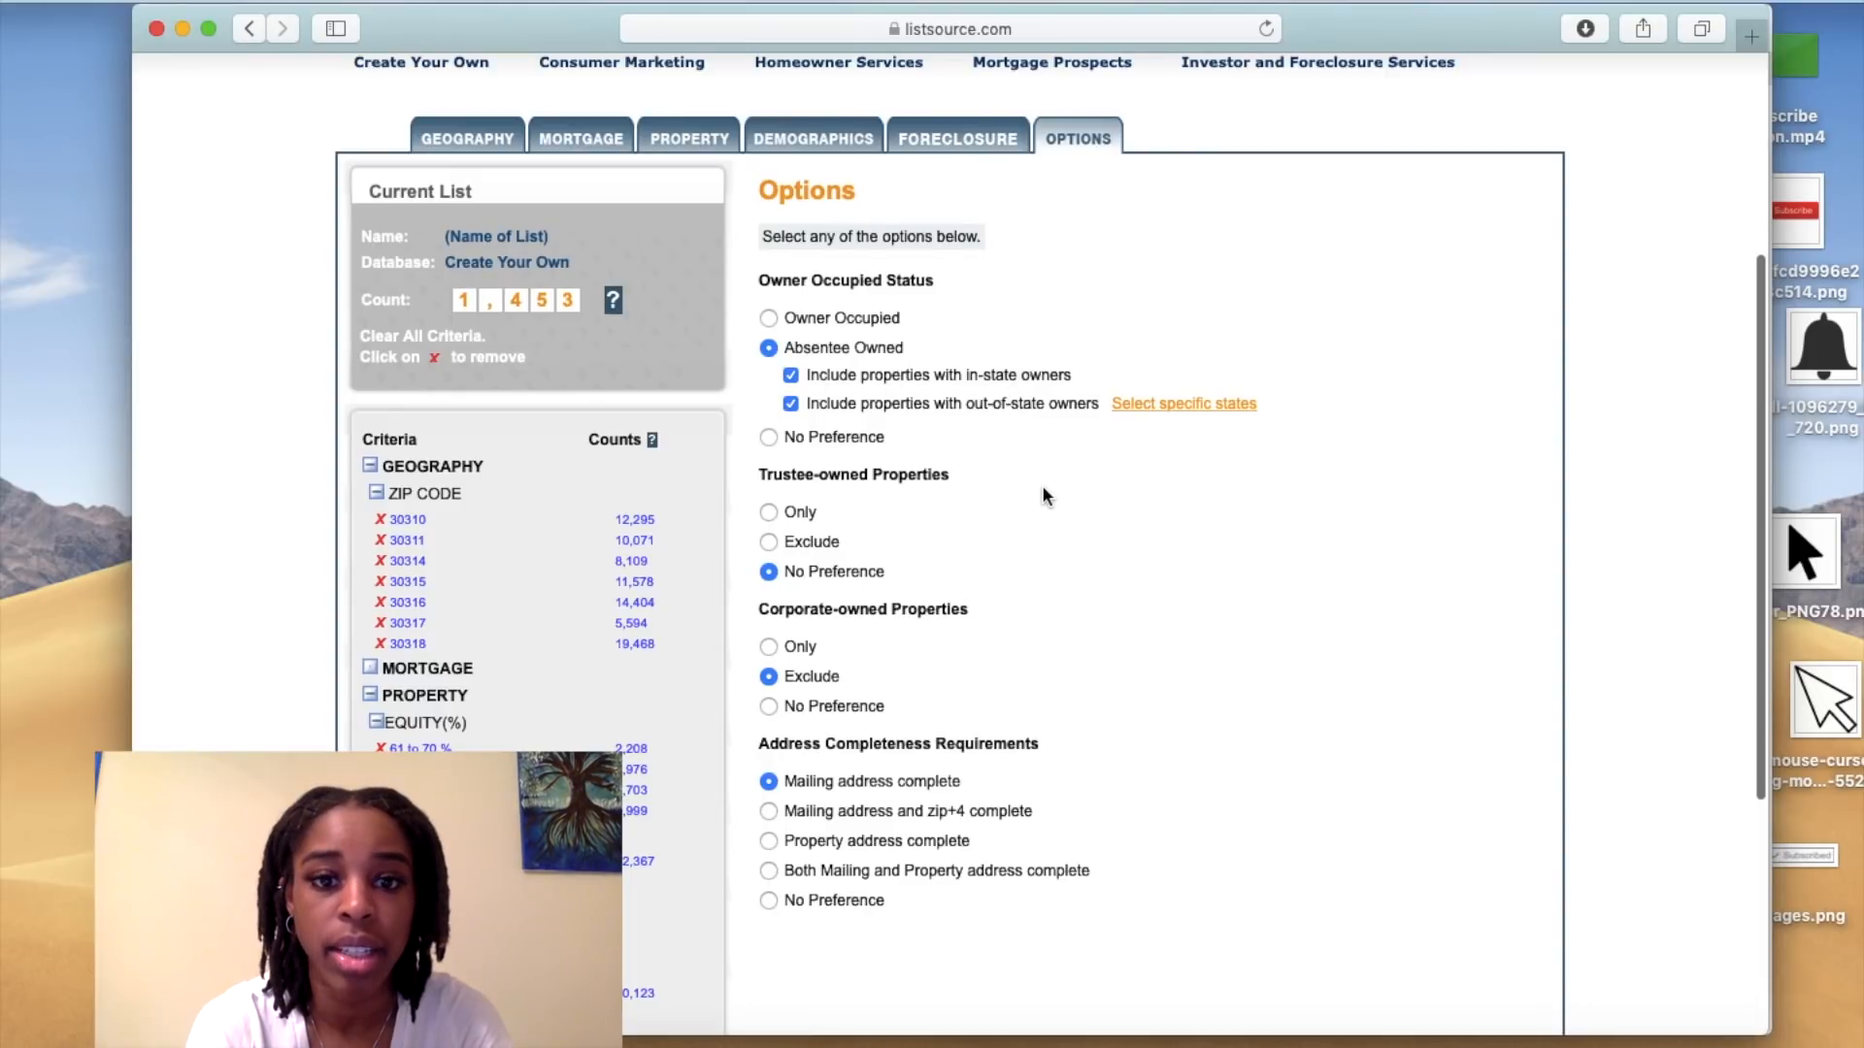
pyautogui.click(772, 544)
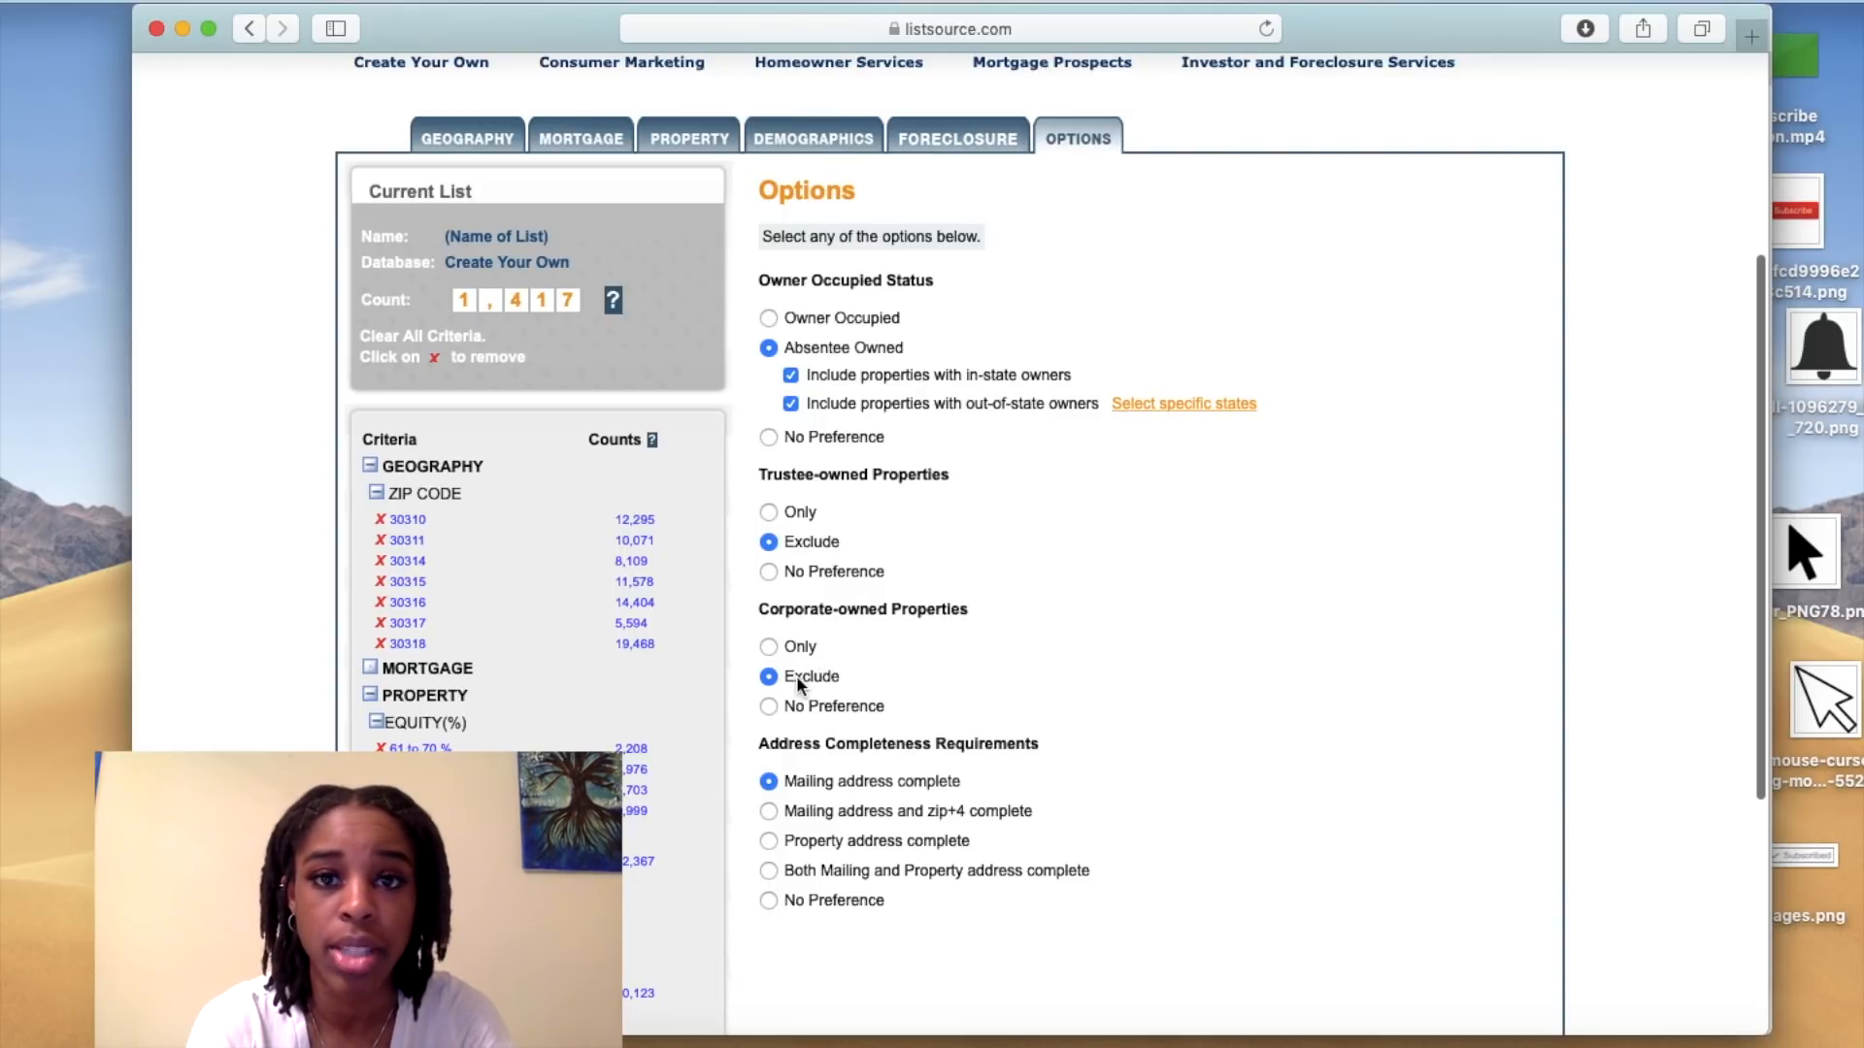
# - Set the address completeness requirement to Both Mailing and Property address complete
pyautogui.scroll(-2, 850, 679)
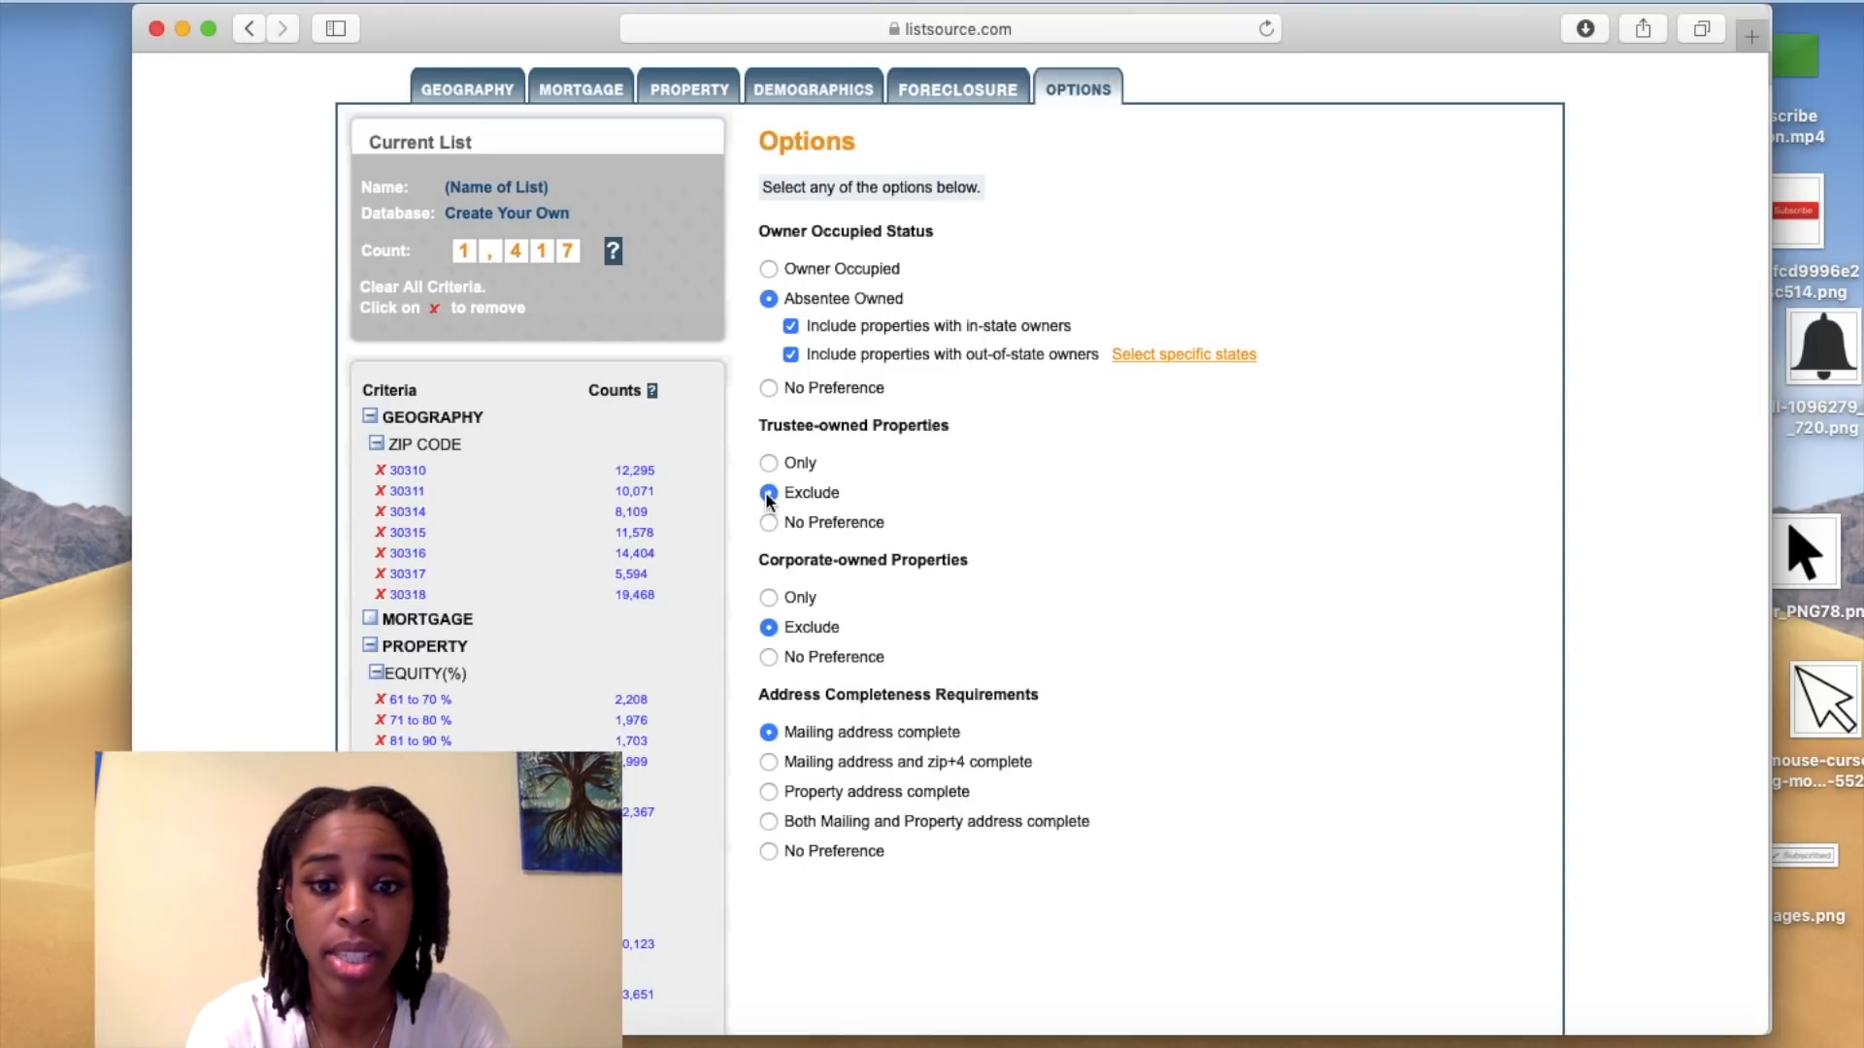
pyautogui.scroll(-1, 903, 723)
pyautogui.click(767, 774)
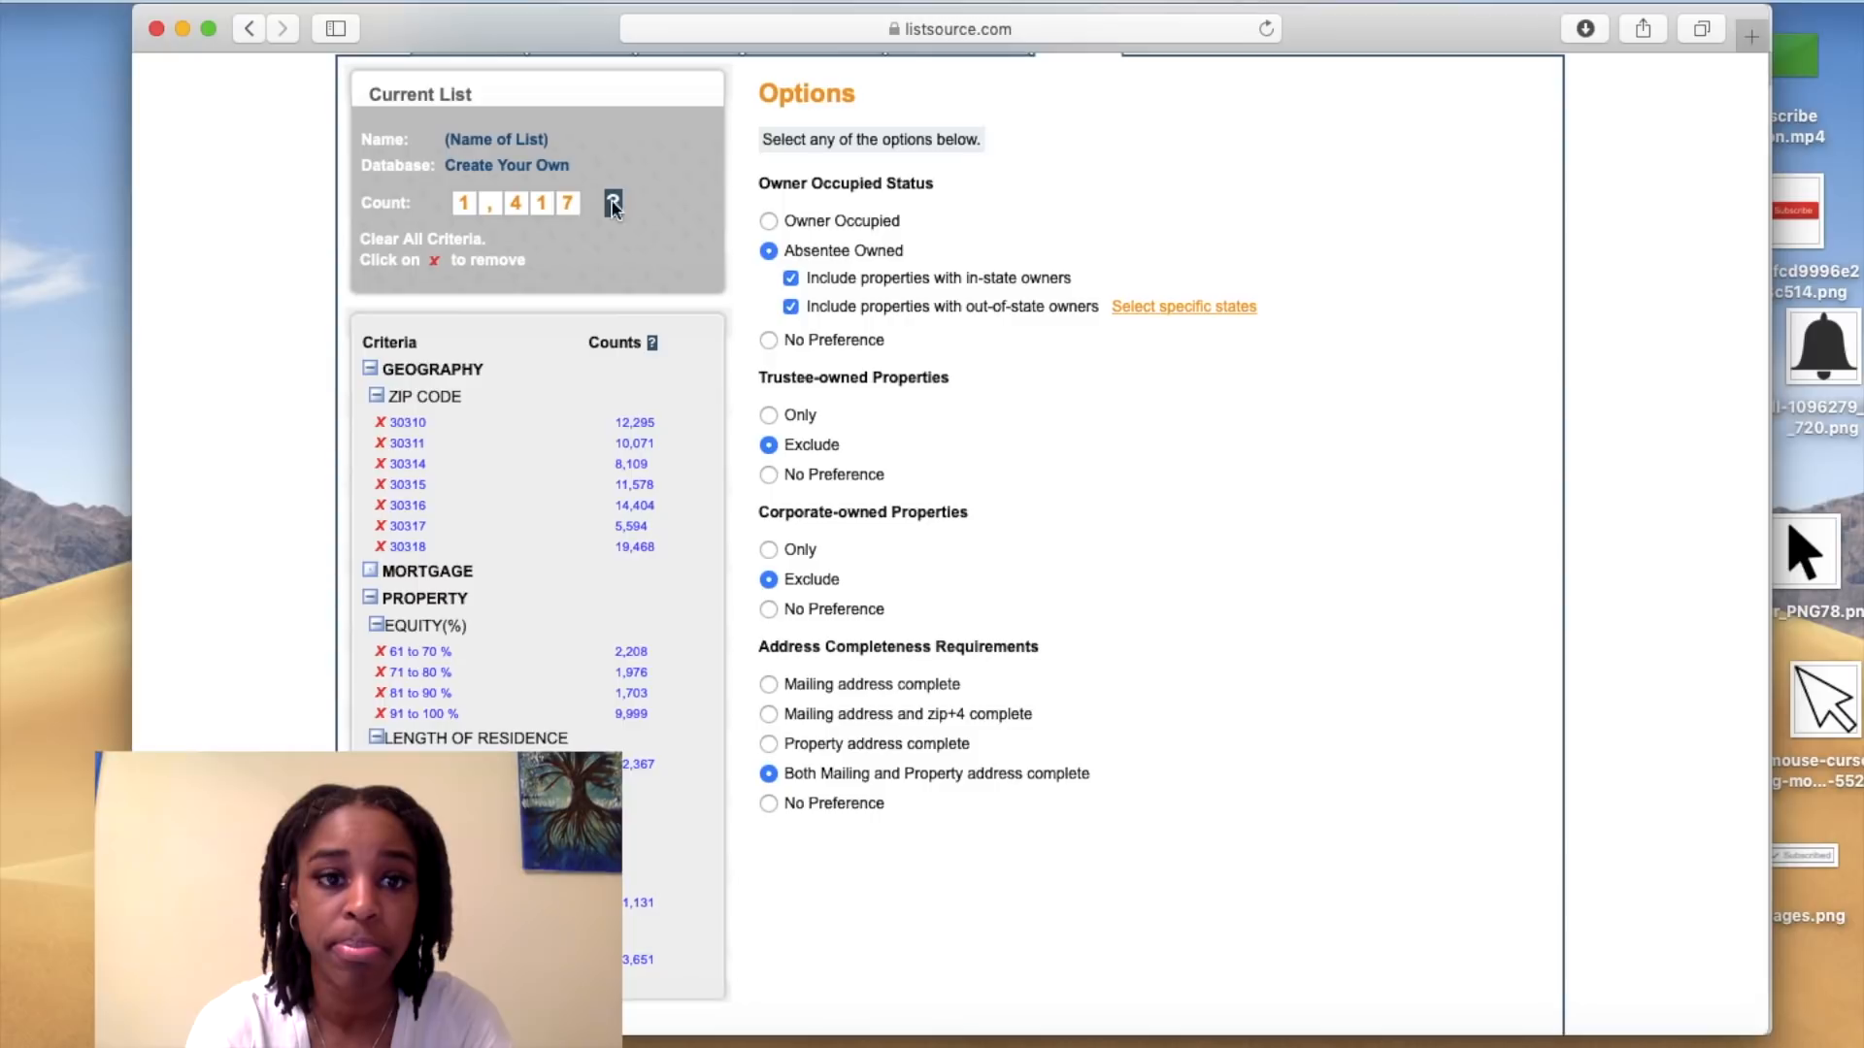
# - Proceed to purchasing the list and review its order summary and total price
pyautogui.scroll(-3, 995, 585)
pyautogui.scroll(6, 995, 585)
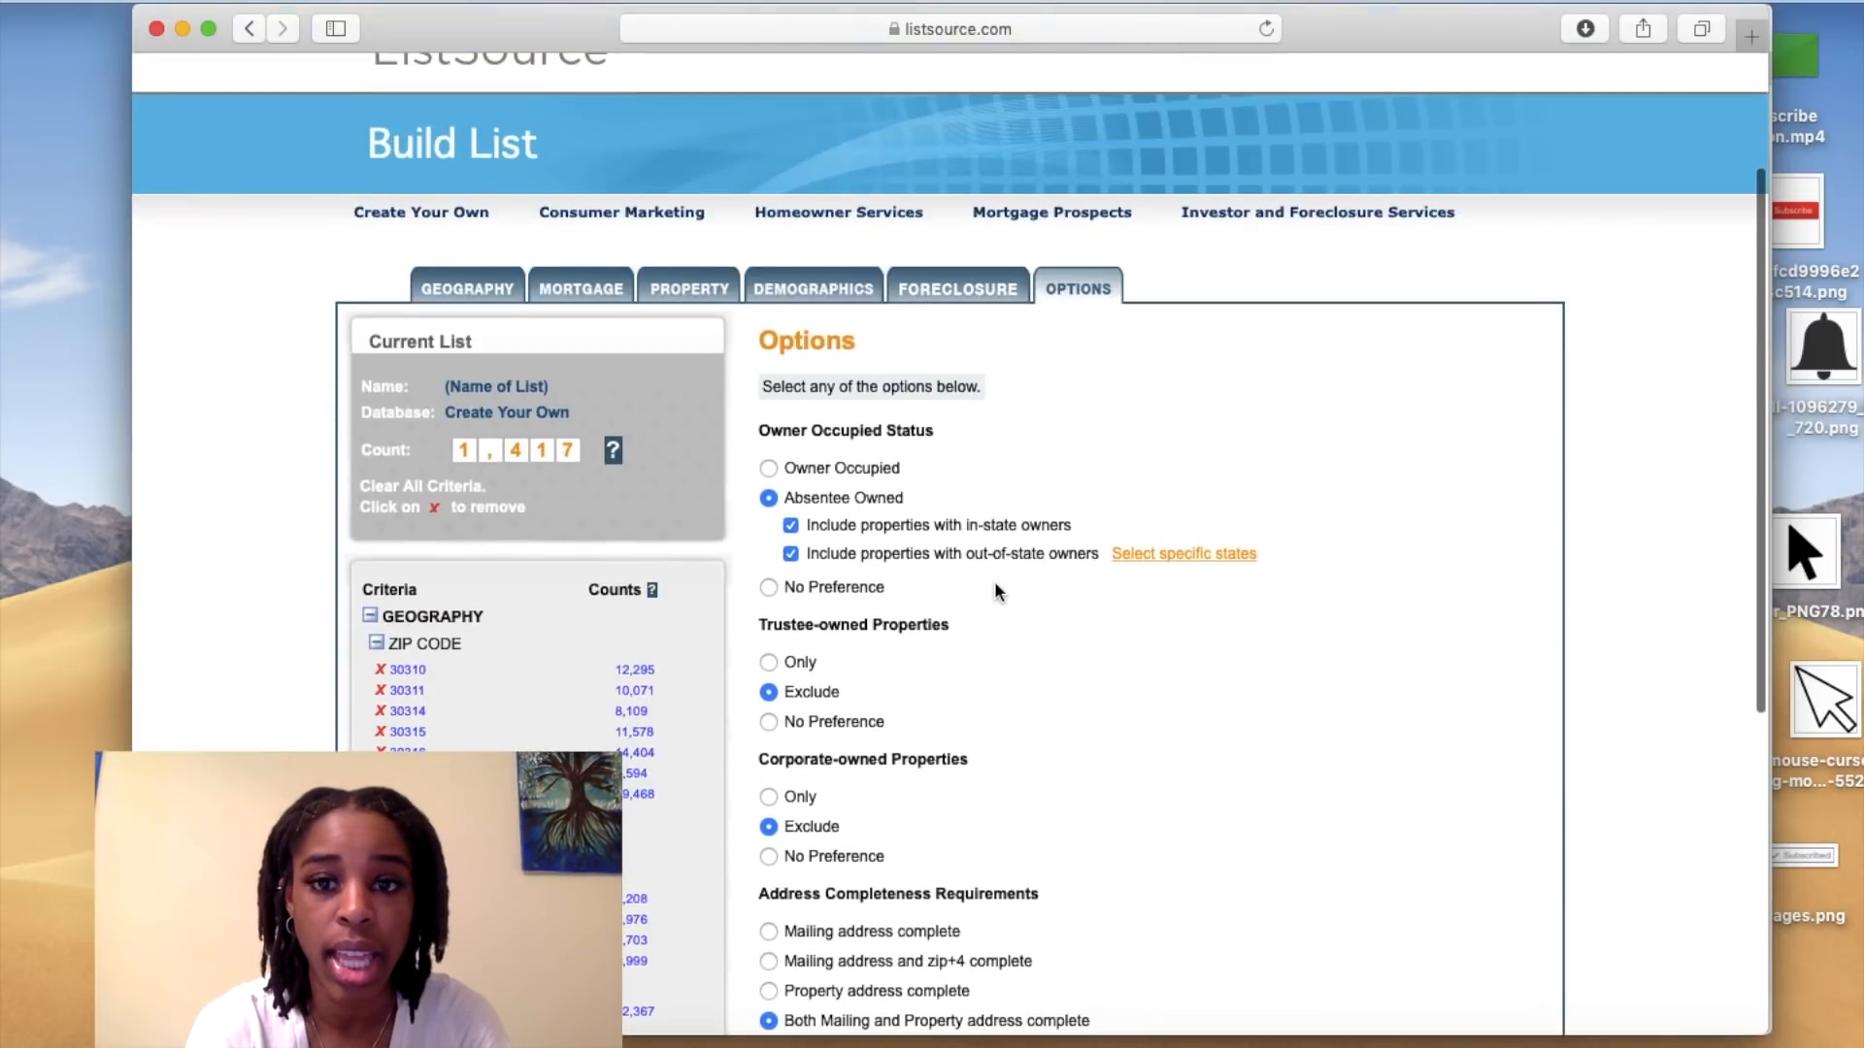
pyautogui.scroll(-5, 994, 581)
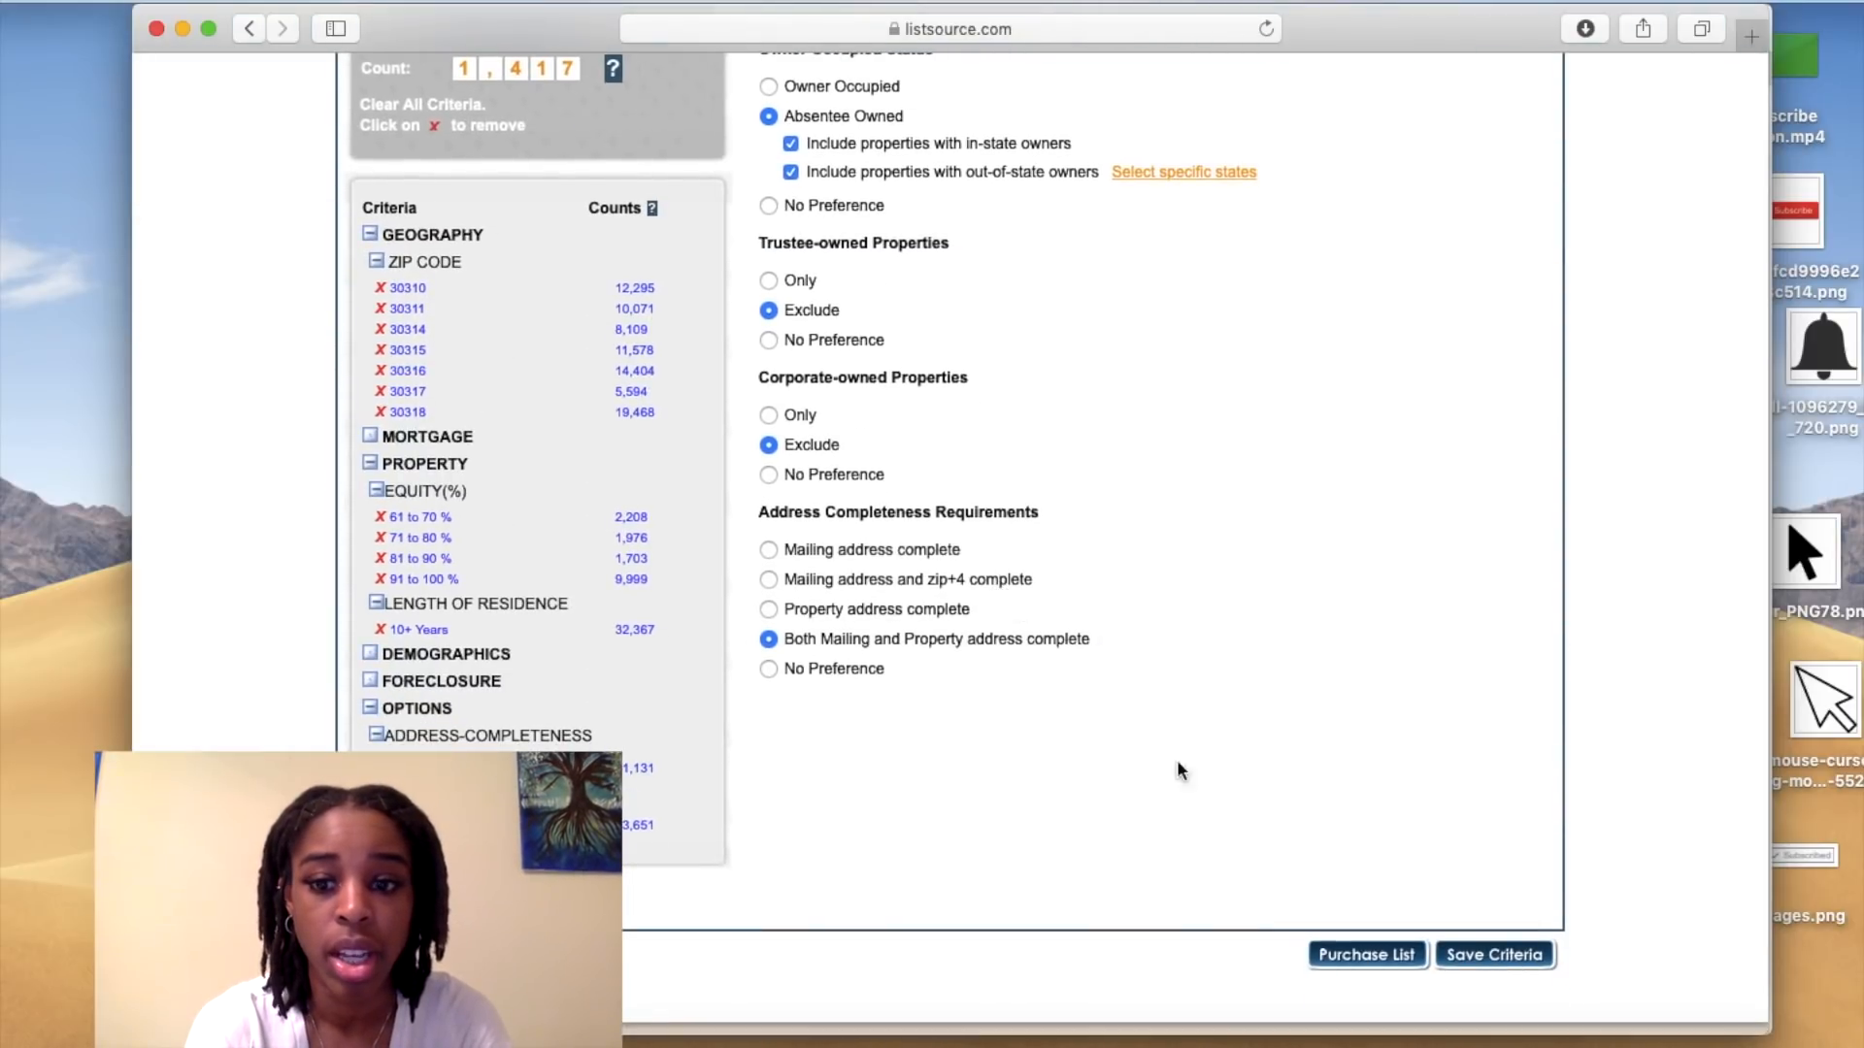
pyautogui.click(1401, 957)
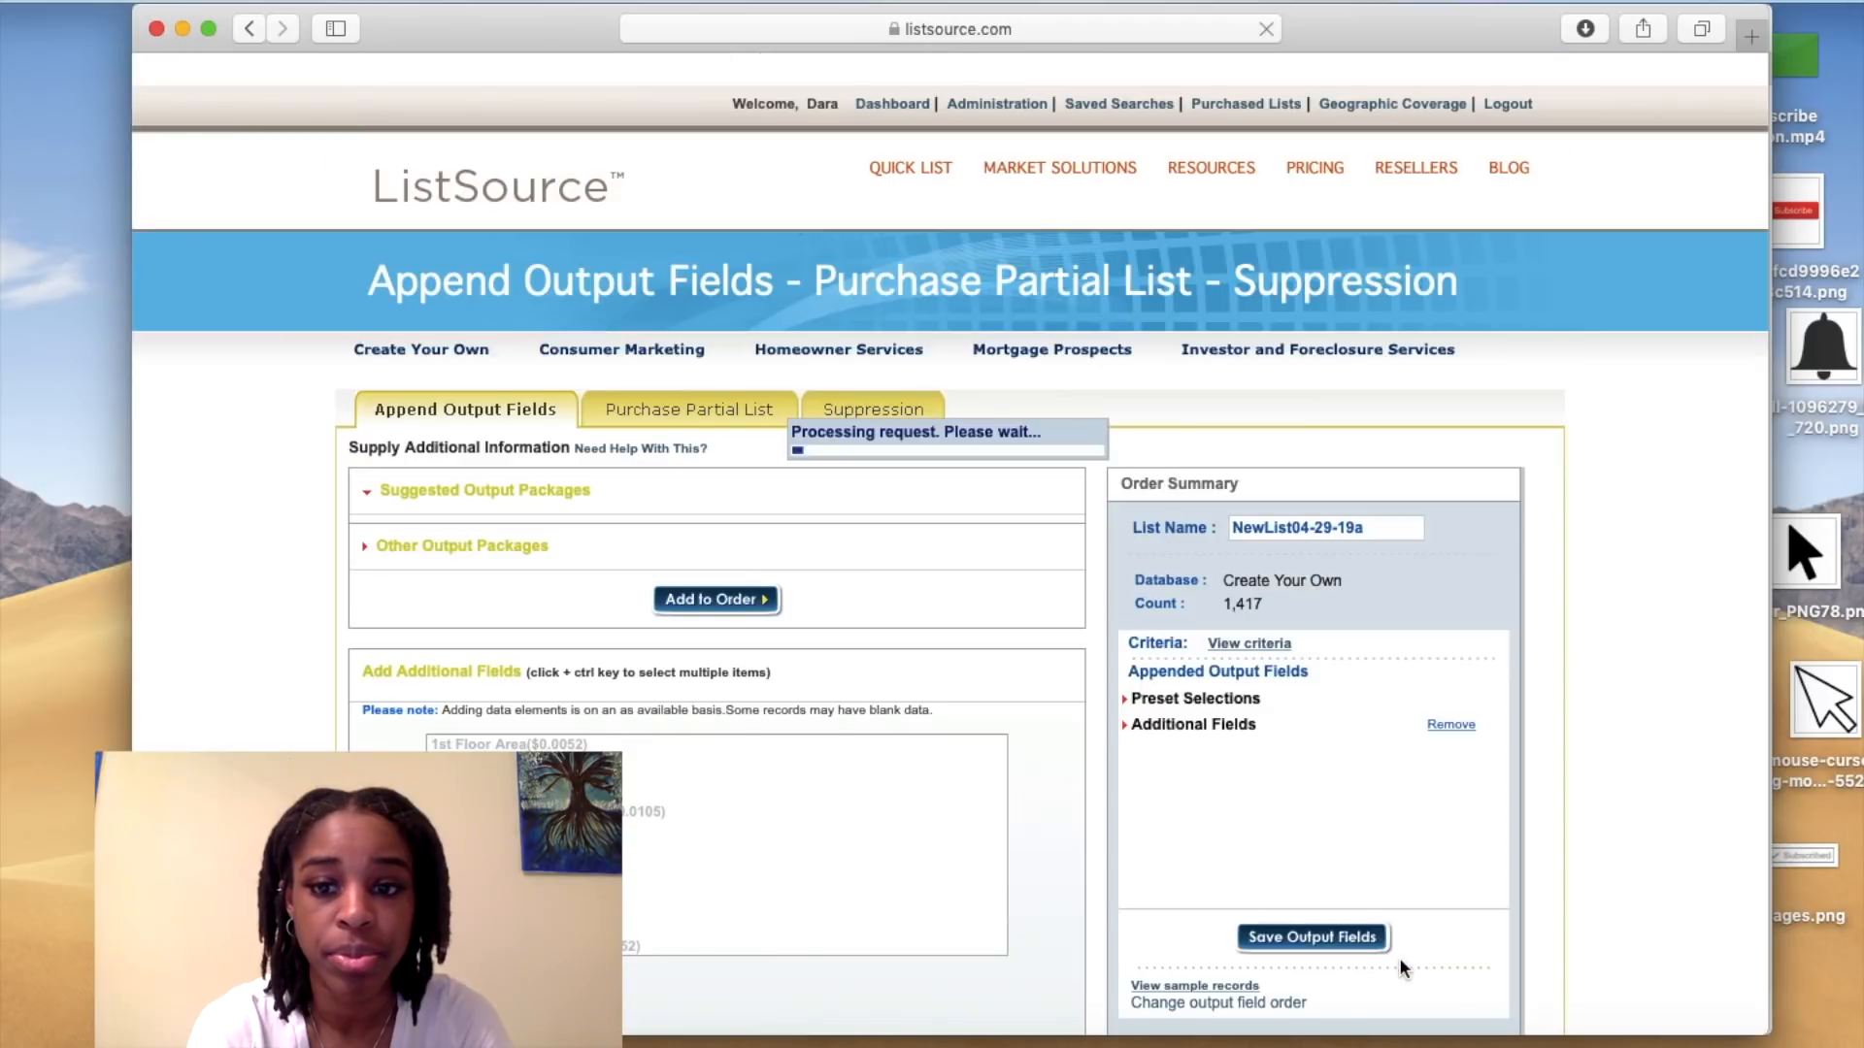
pyautogui.scroll(-5, 1378, 866)
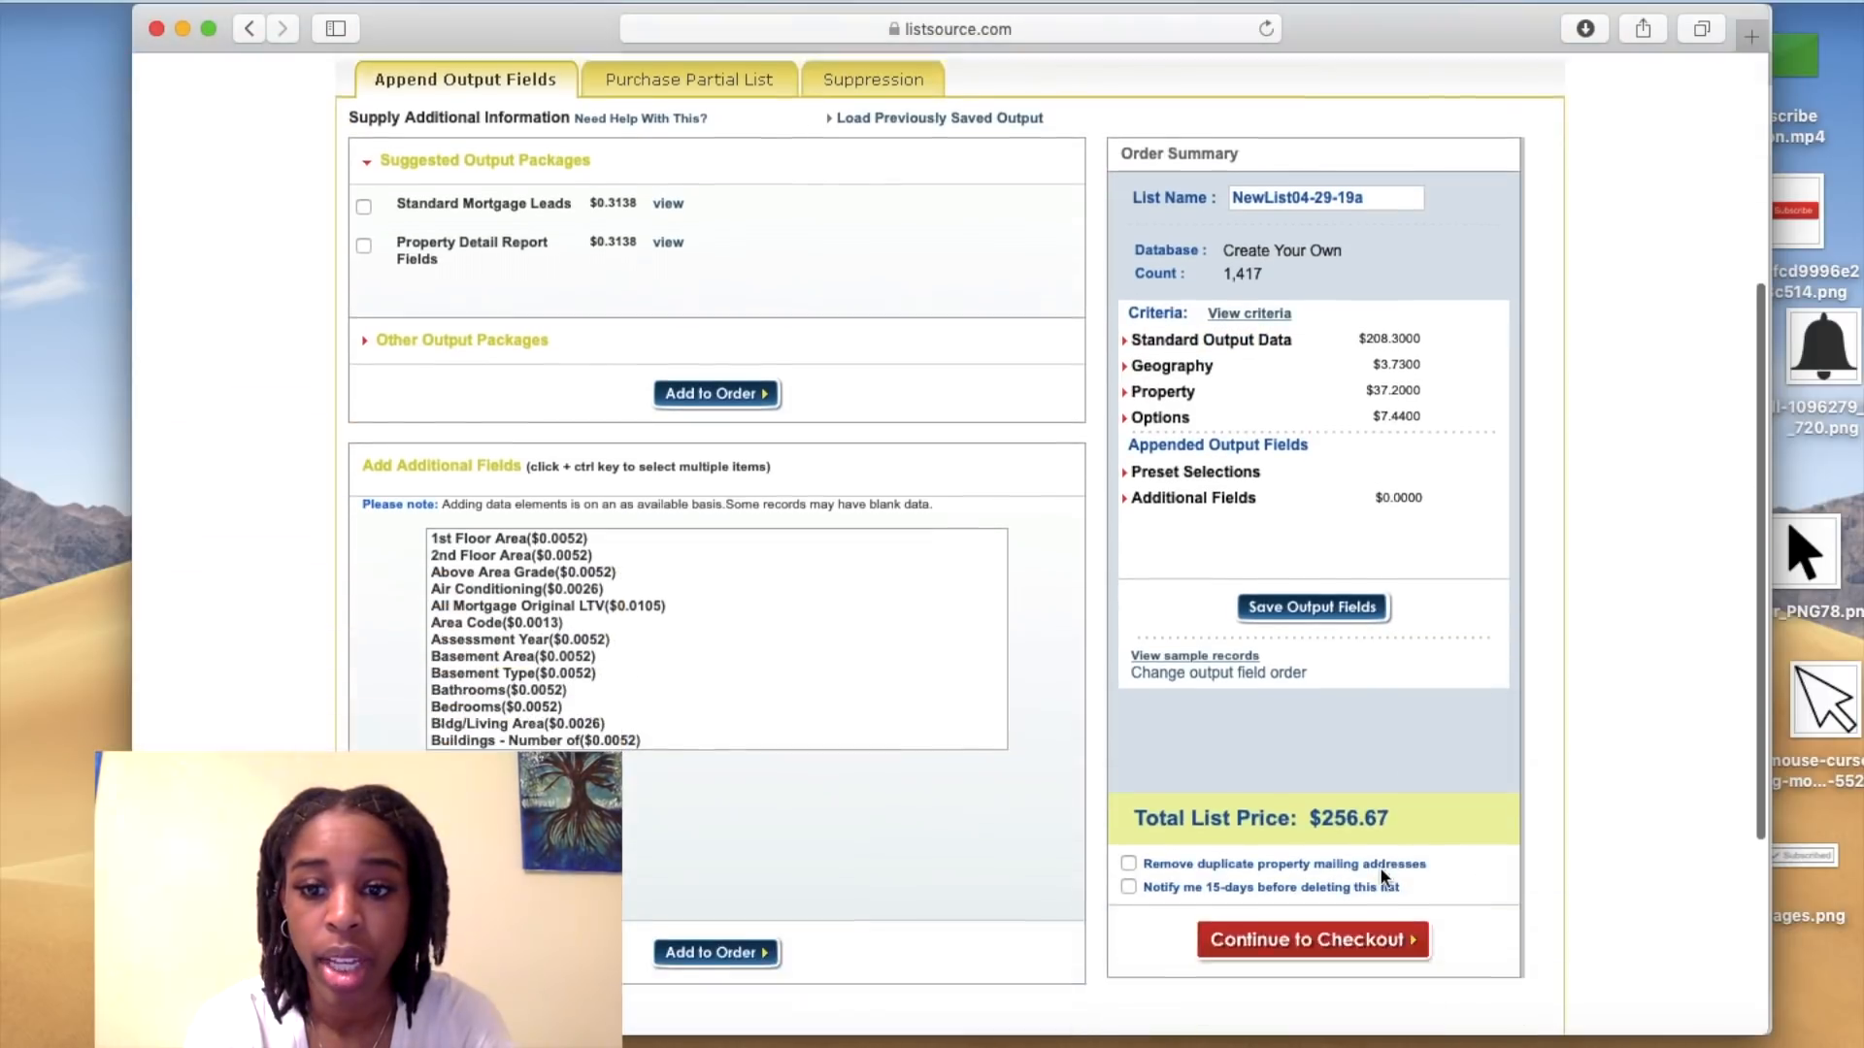
pyautogui.scroll(2, 1345, 784)
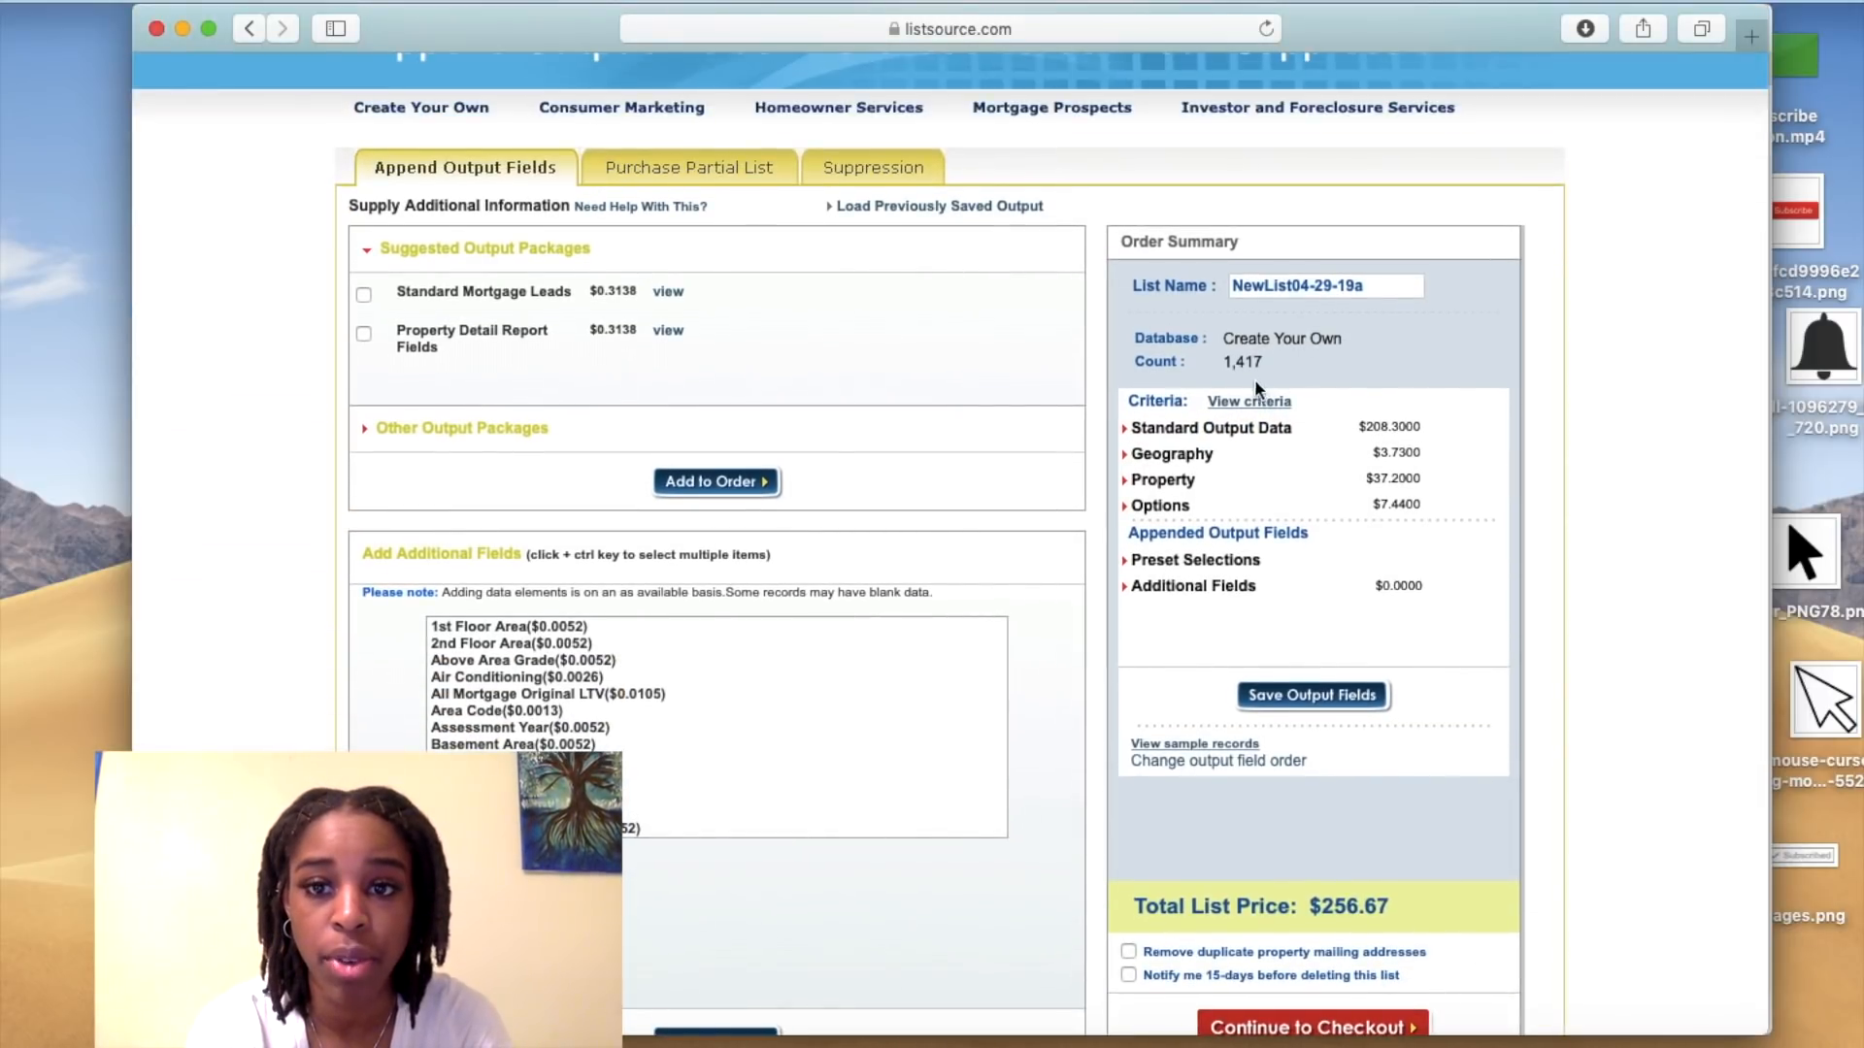
# - Recalculate the order as a partial list of only 1000 leads and remove duplicate property mailing addresses
pyautogui.click(675, 175)
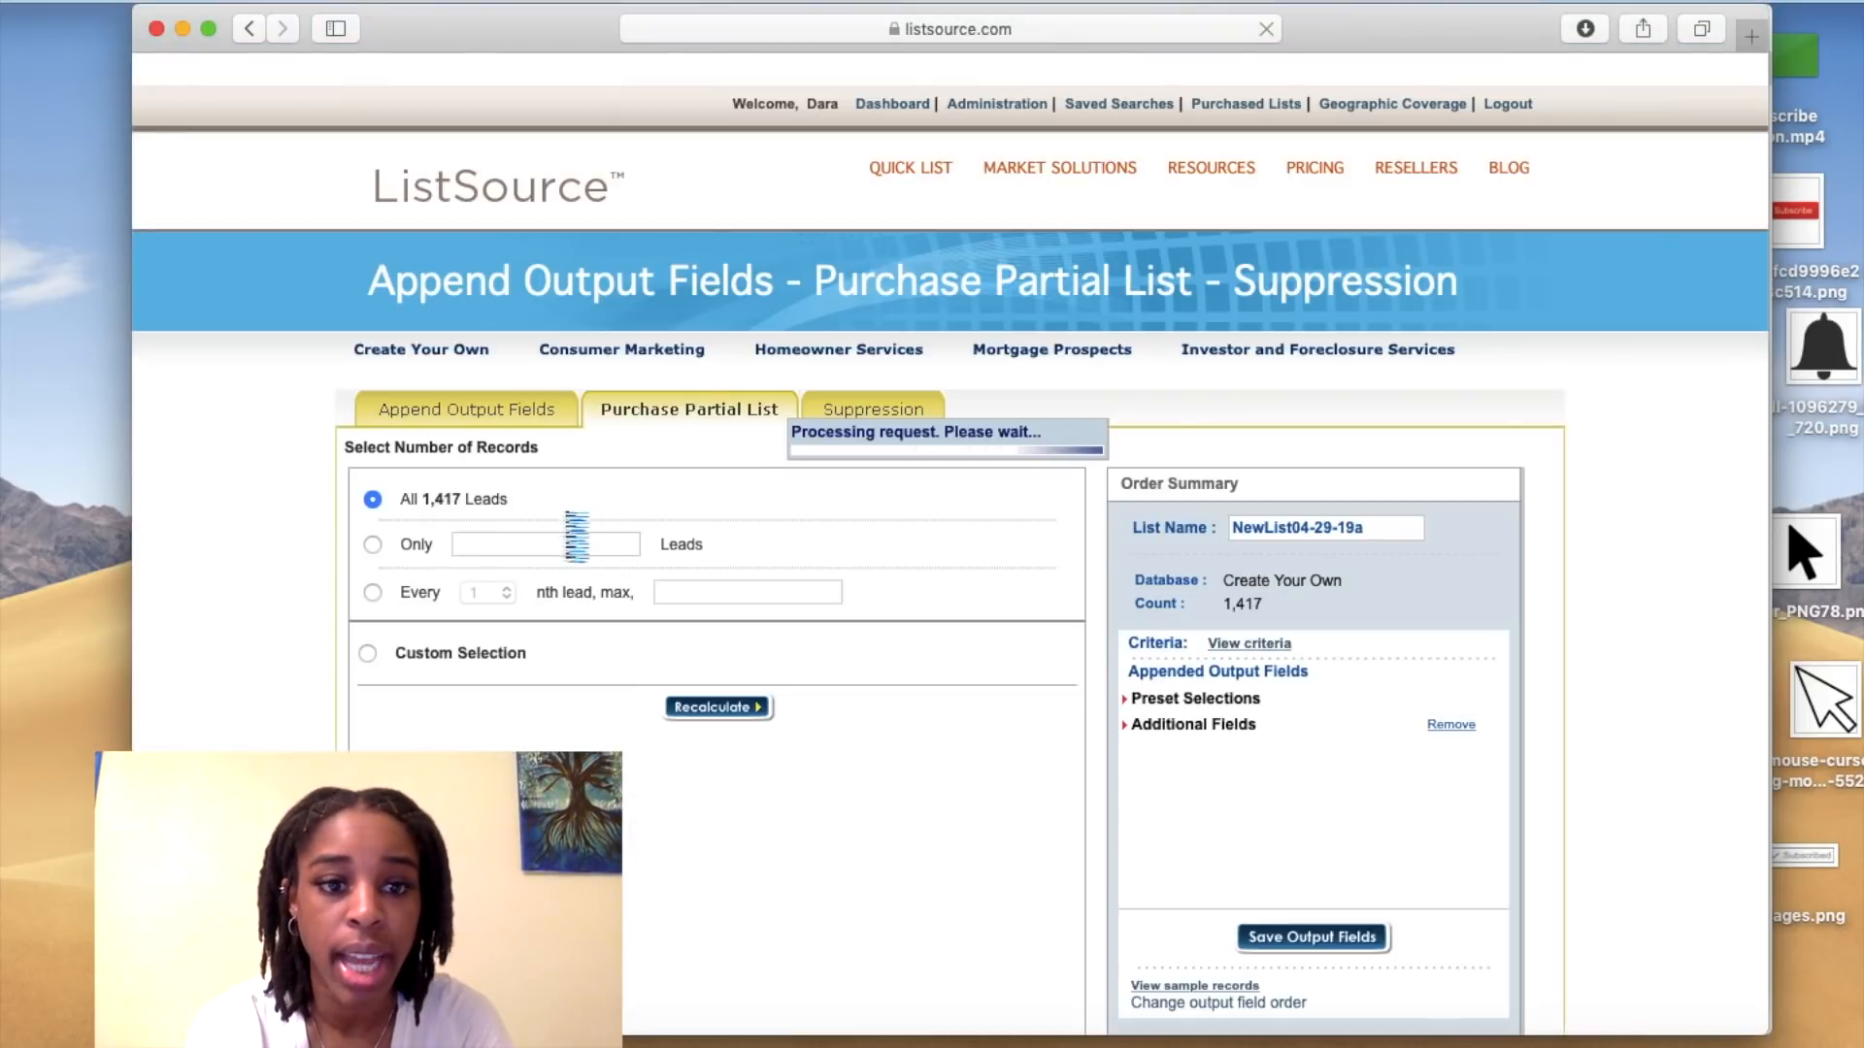
pyautogui.click(529, 542)
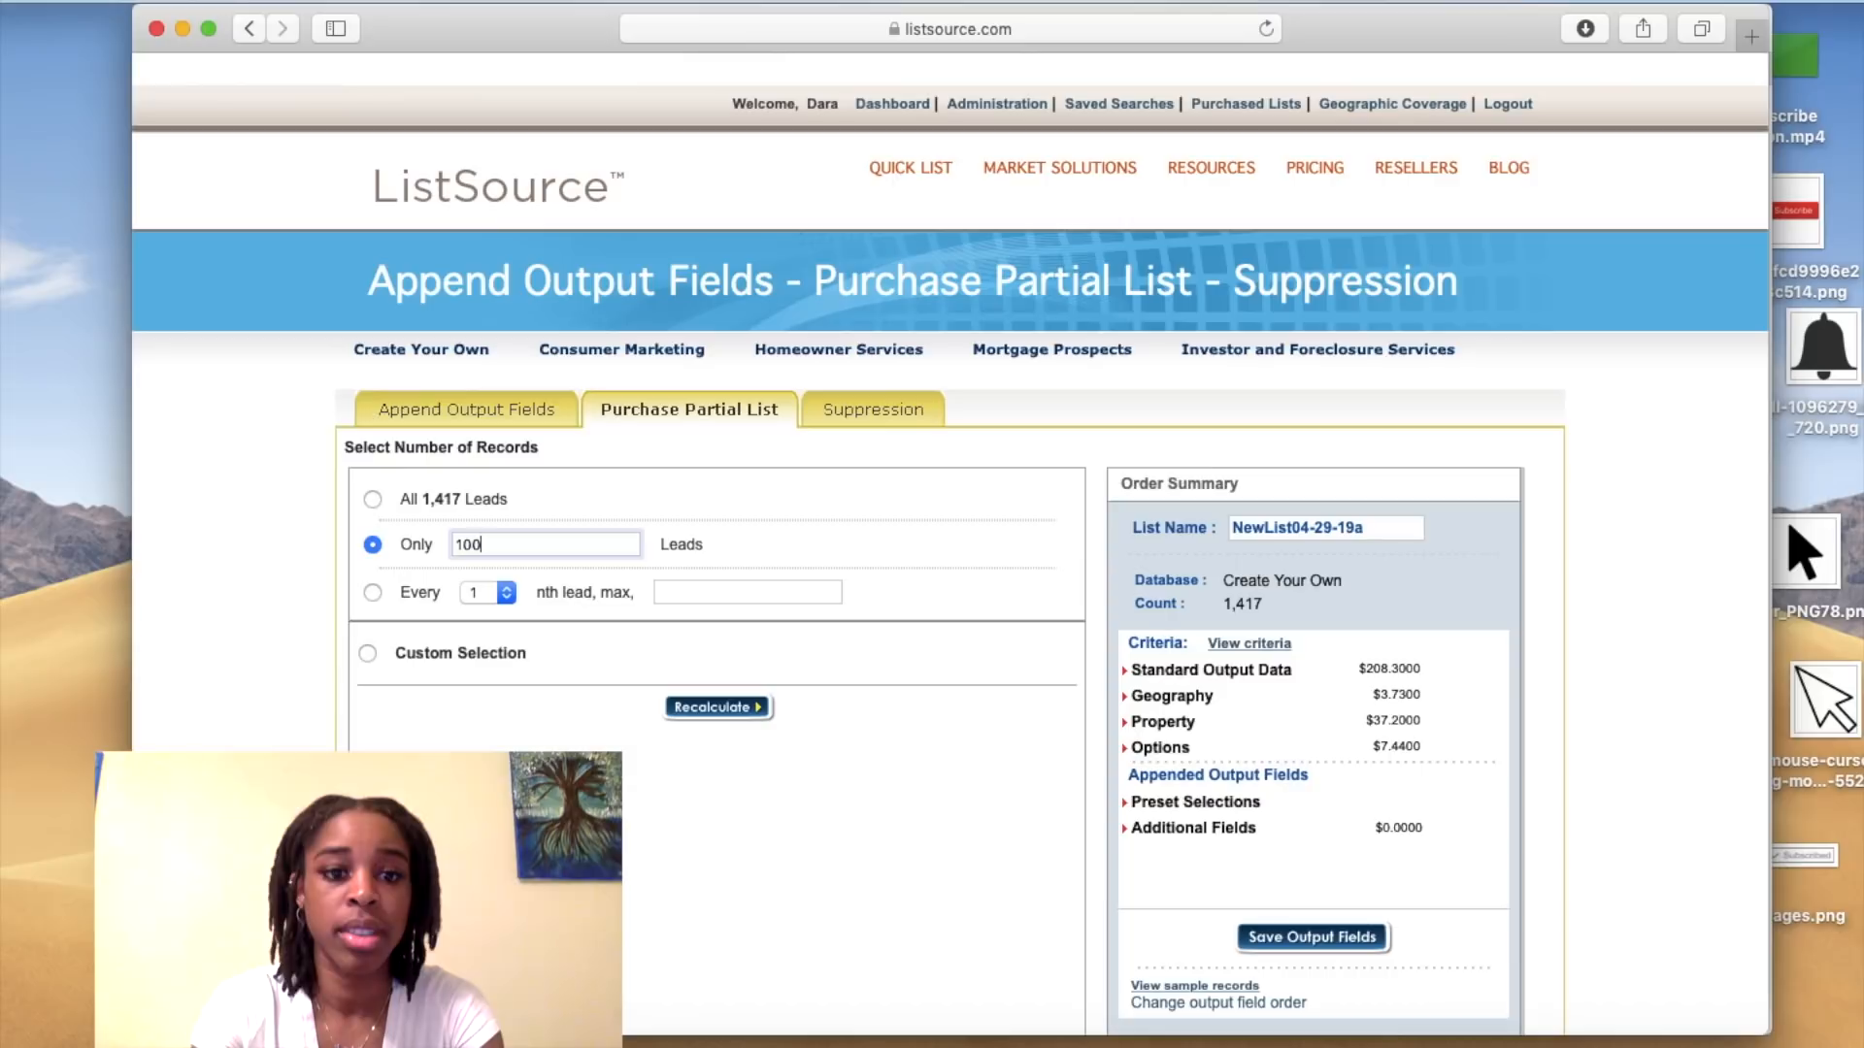
pyautogui.click(728, 707)
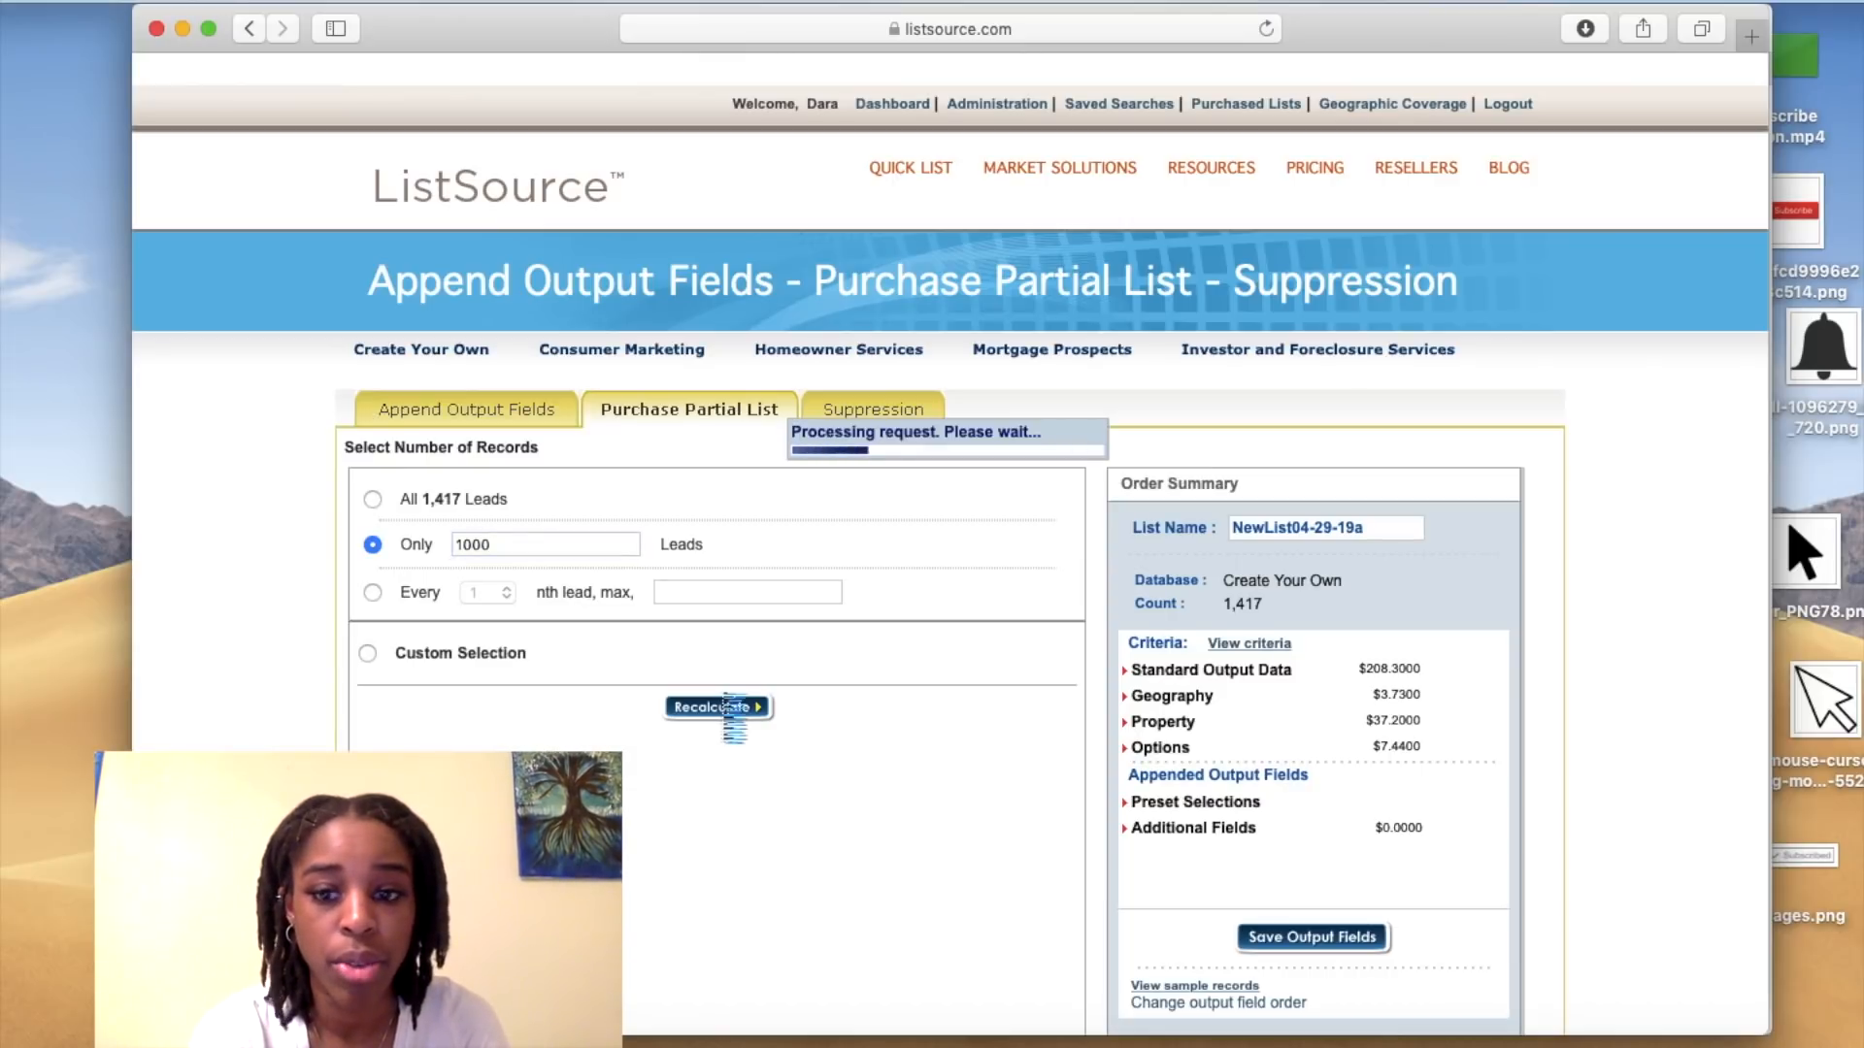
pyautogui.scroll(-5, 1423, 846)
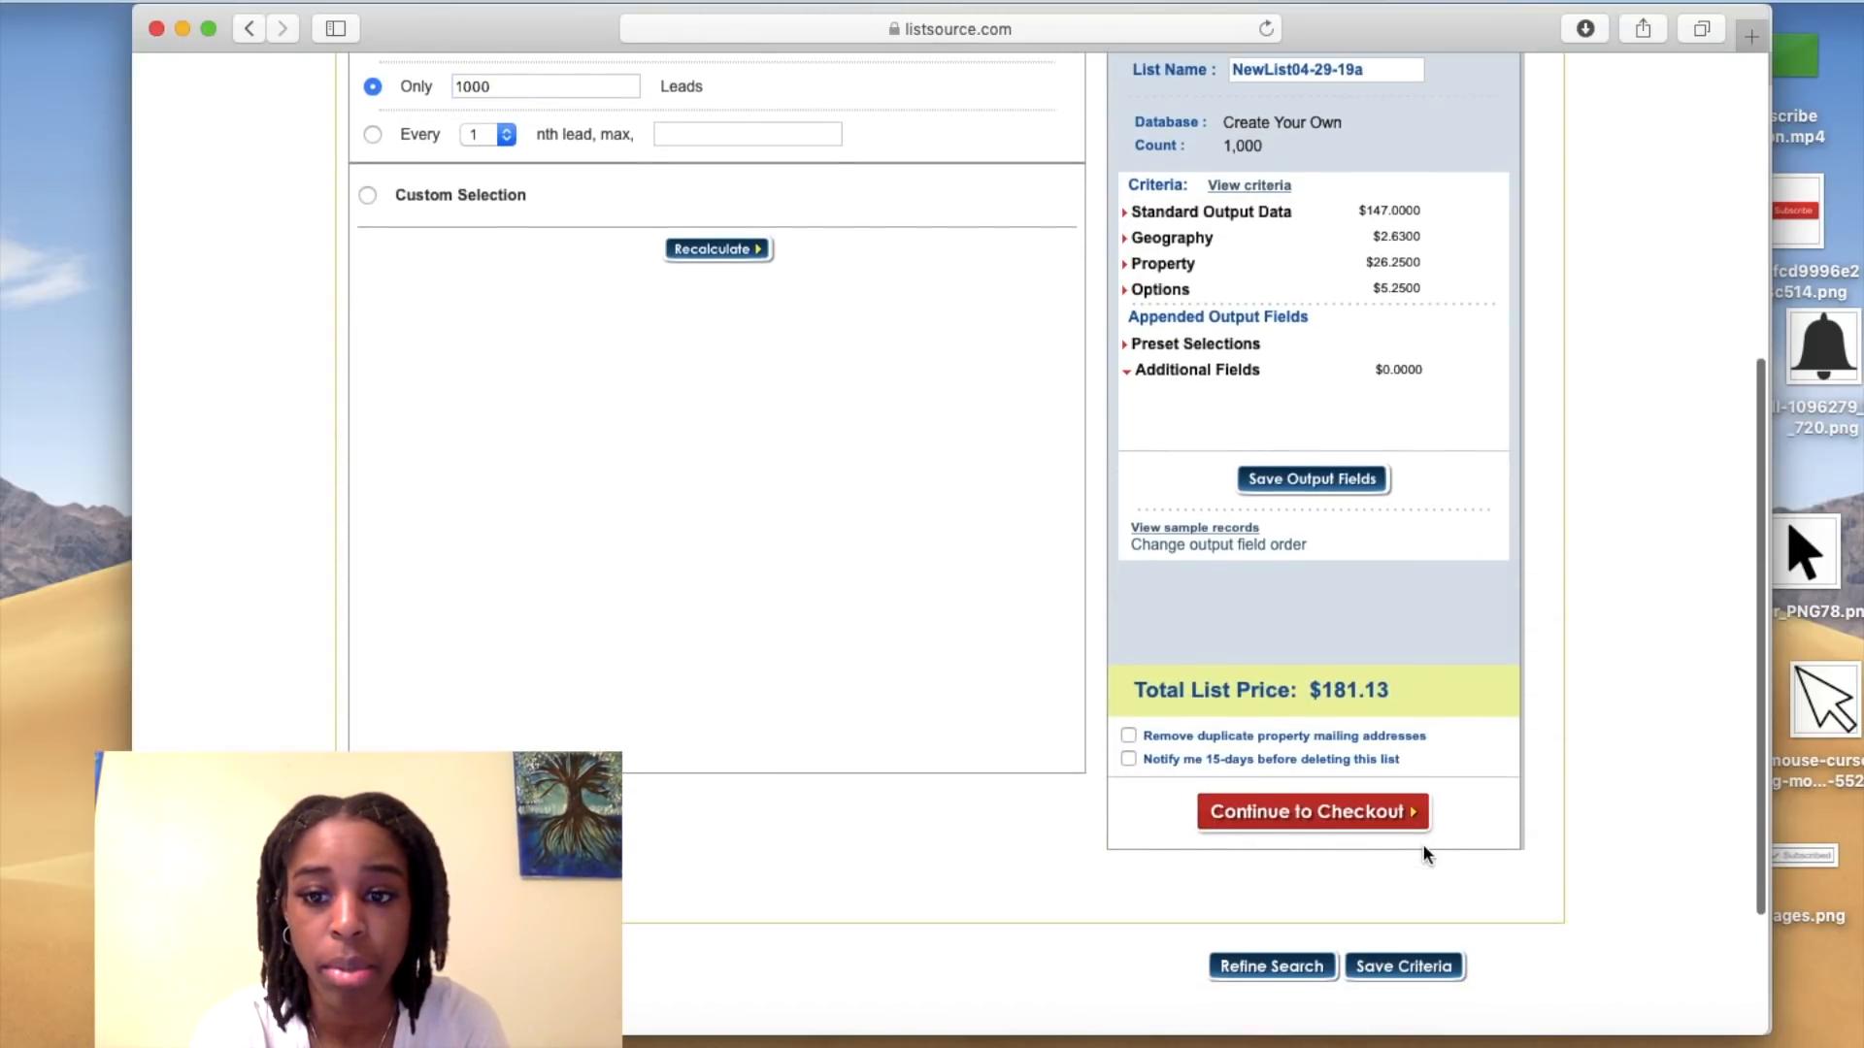
pyautogui.click(1129, 737)
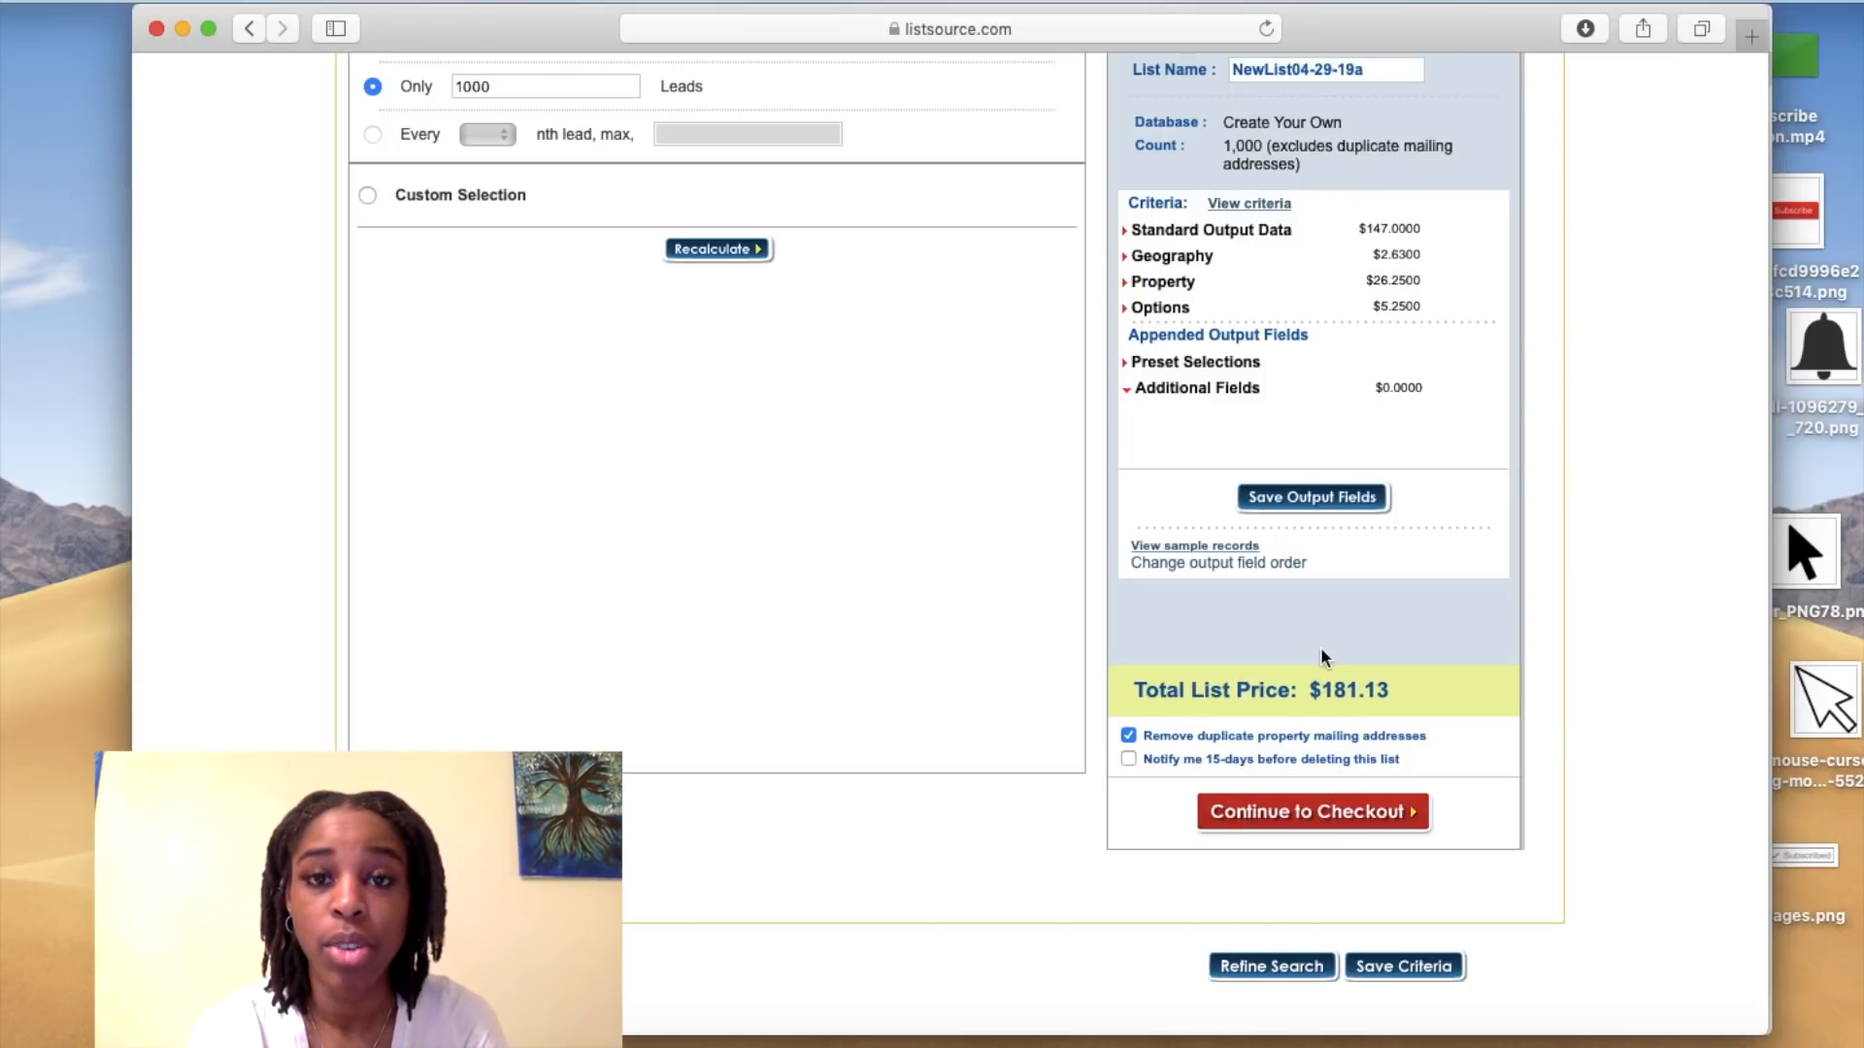
pyautogui.scroll(5, 1322, 651)
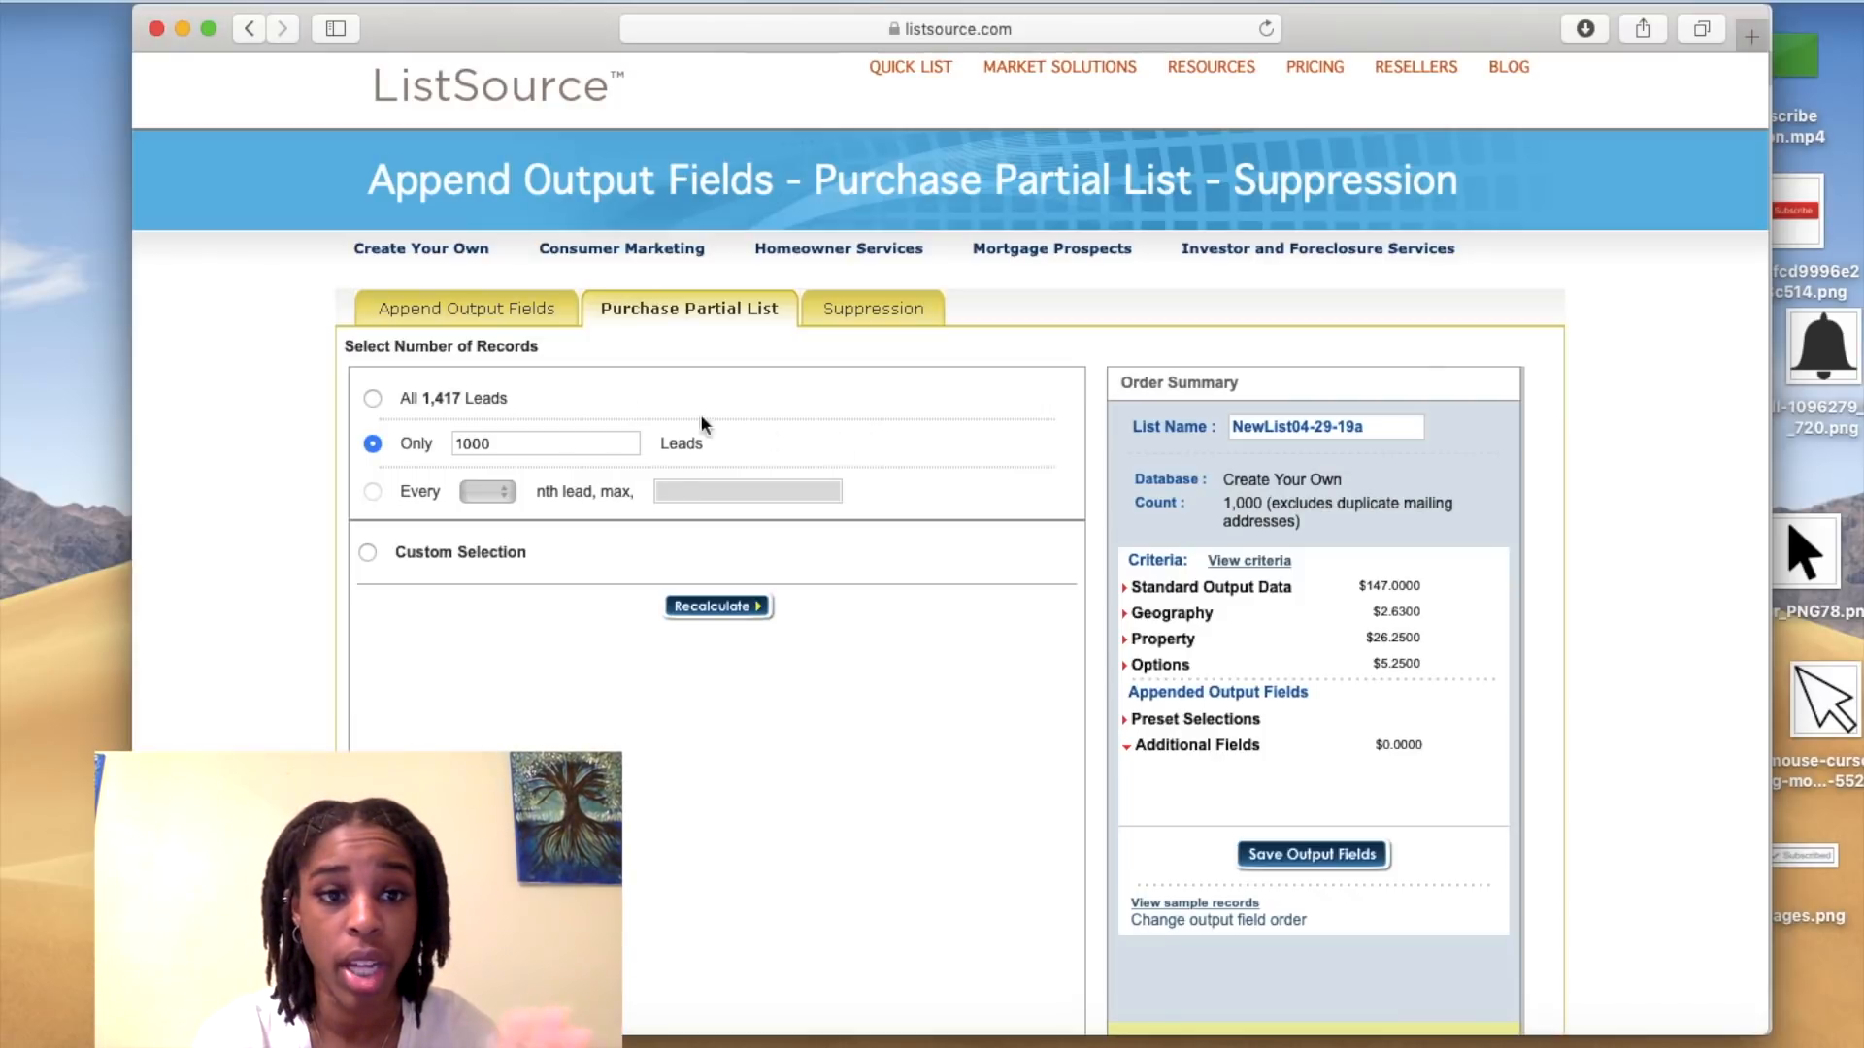
# - Return to refining the search and browse the available types under the Property Type criterion
pyautogui.scroll(-5, 1020, 529)
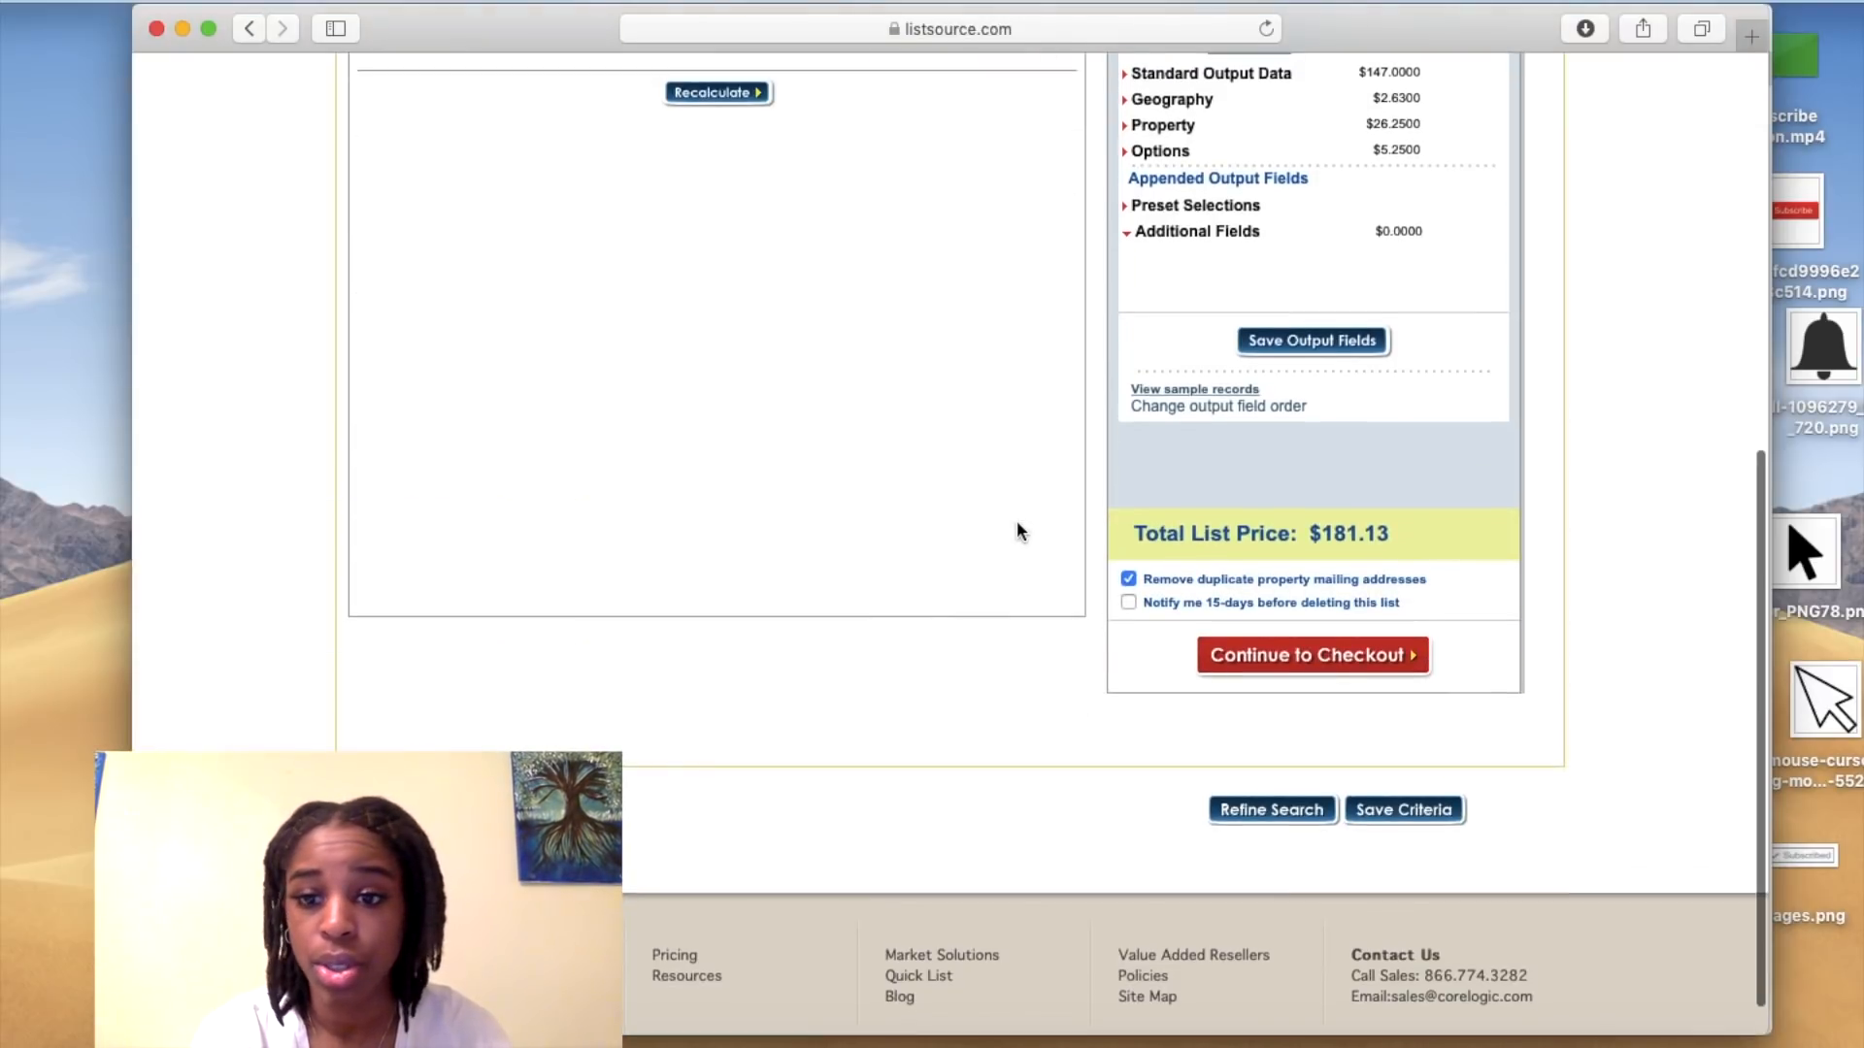
pyautogui.click(1294, 820)
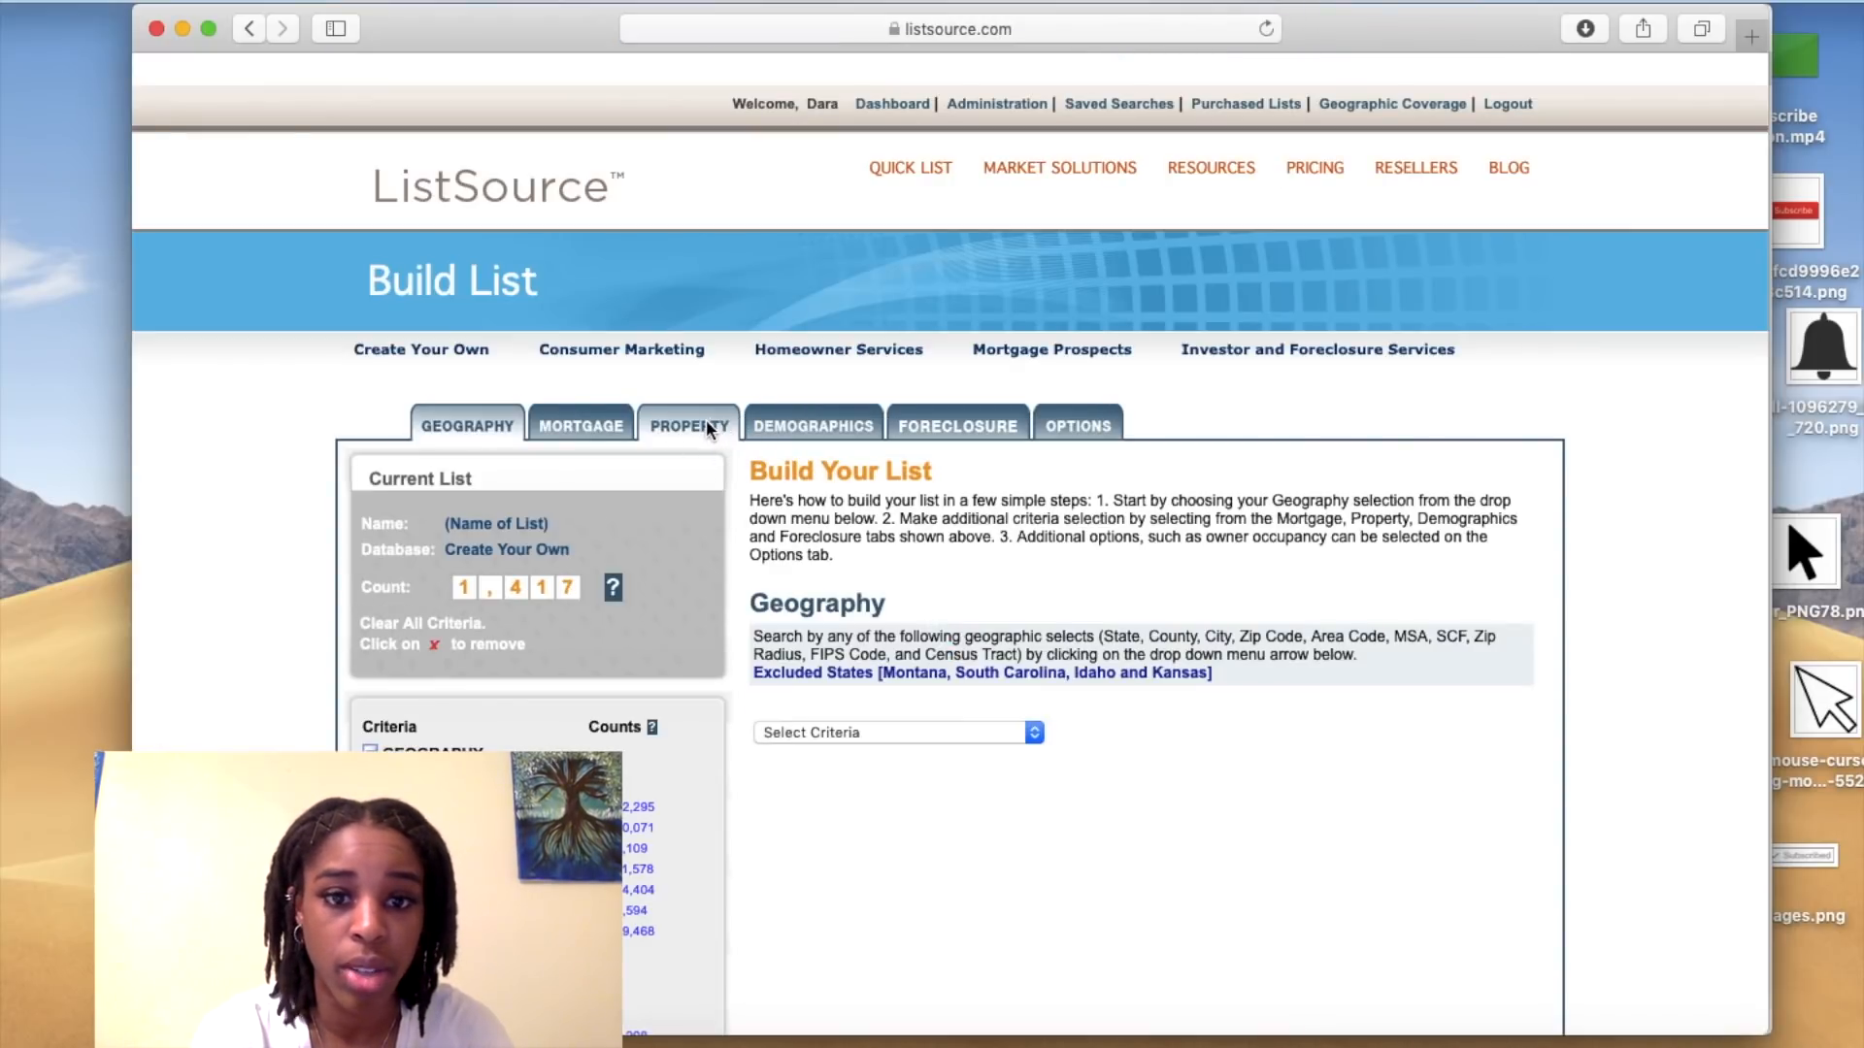
pyautogui.click(706, 421)
pyautogui.click(944, 590)
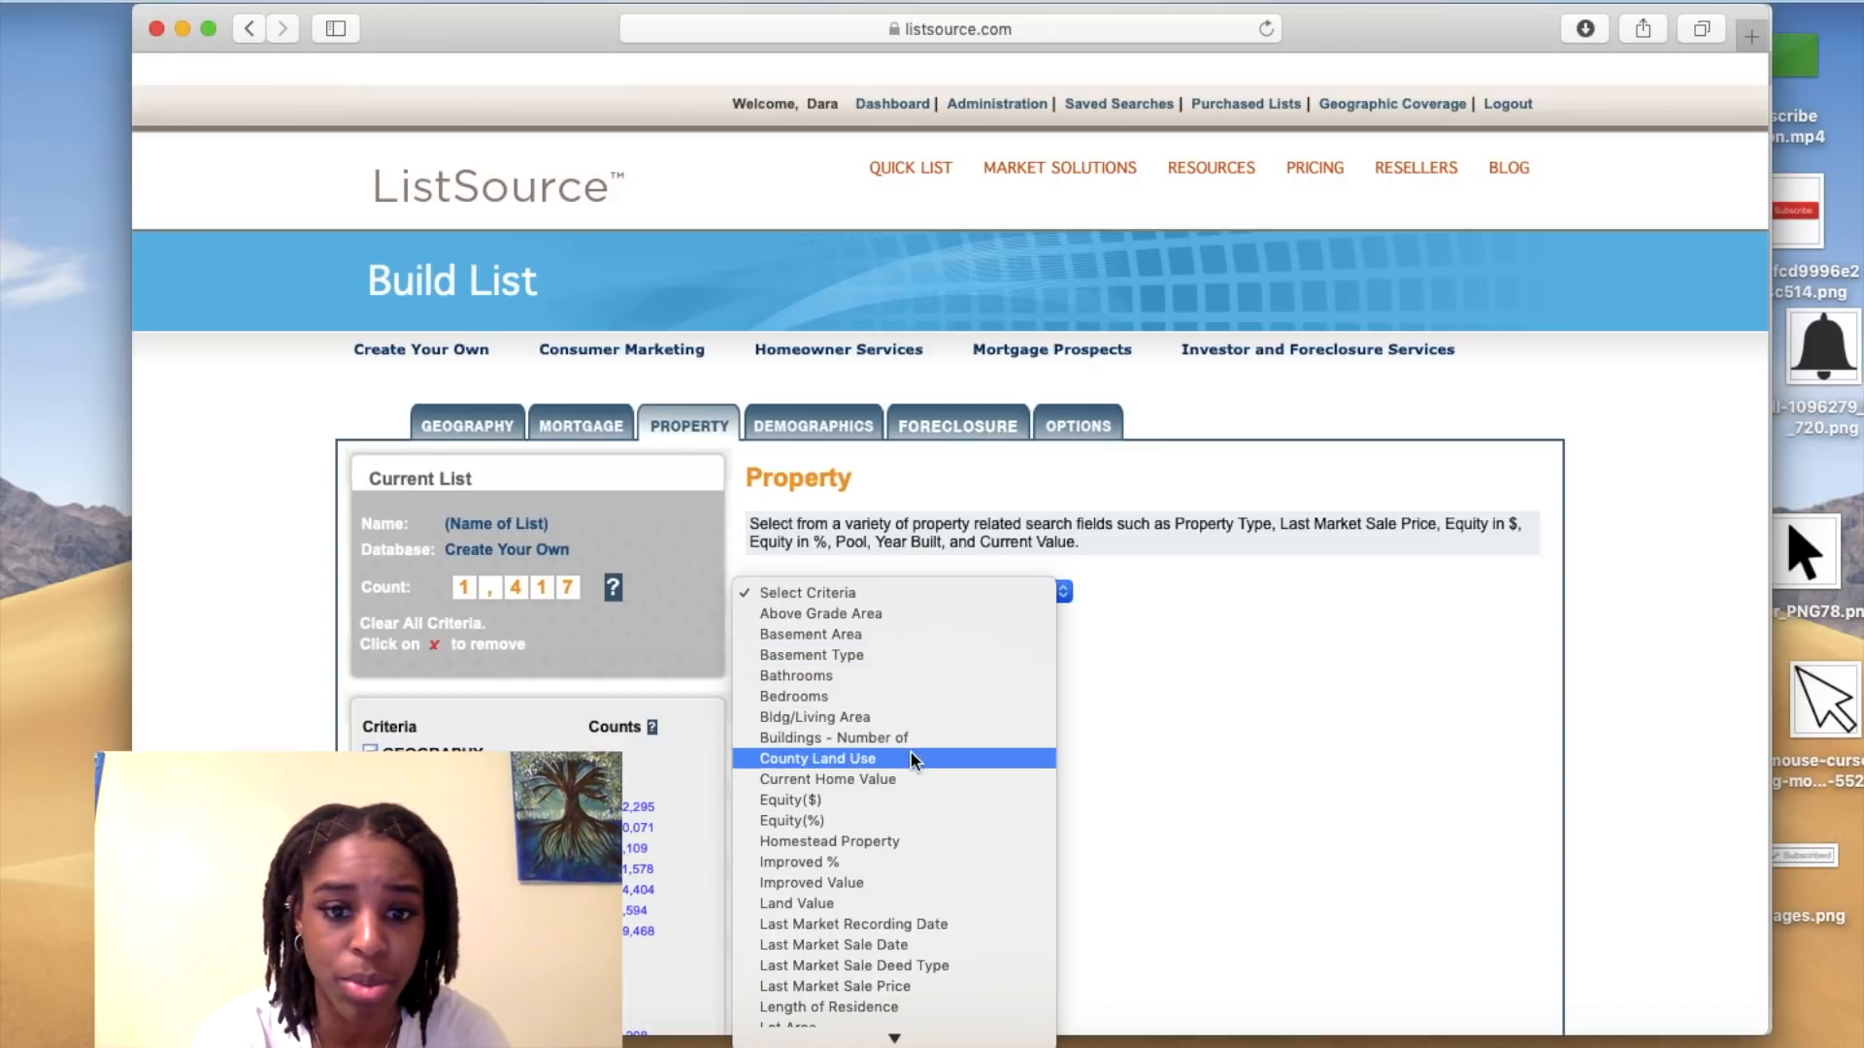
pyautogui.scroll(-3, 913, 757)
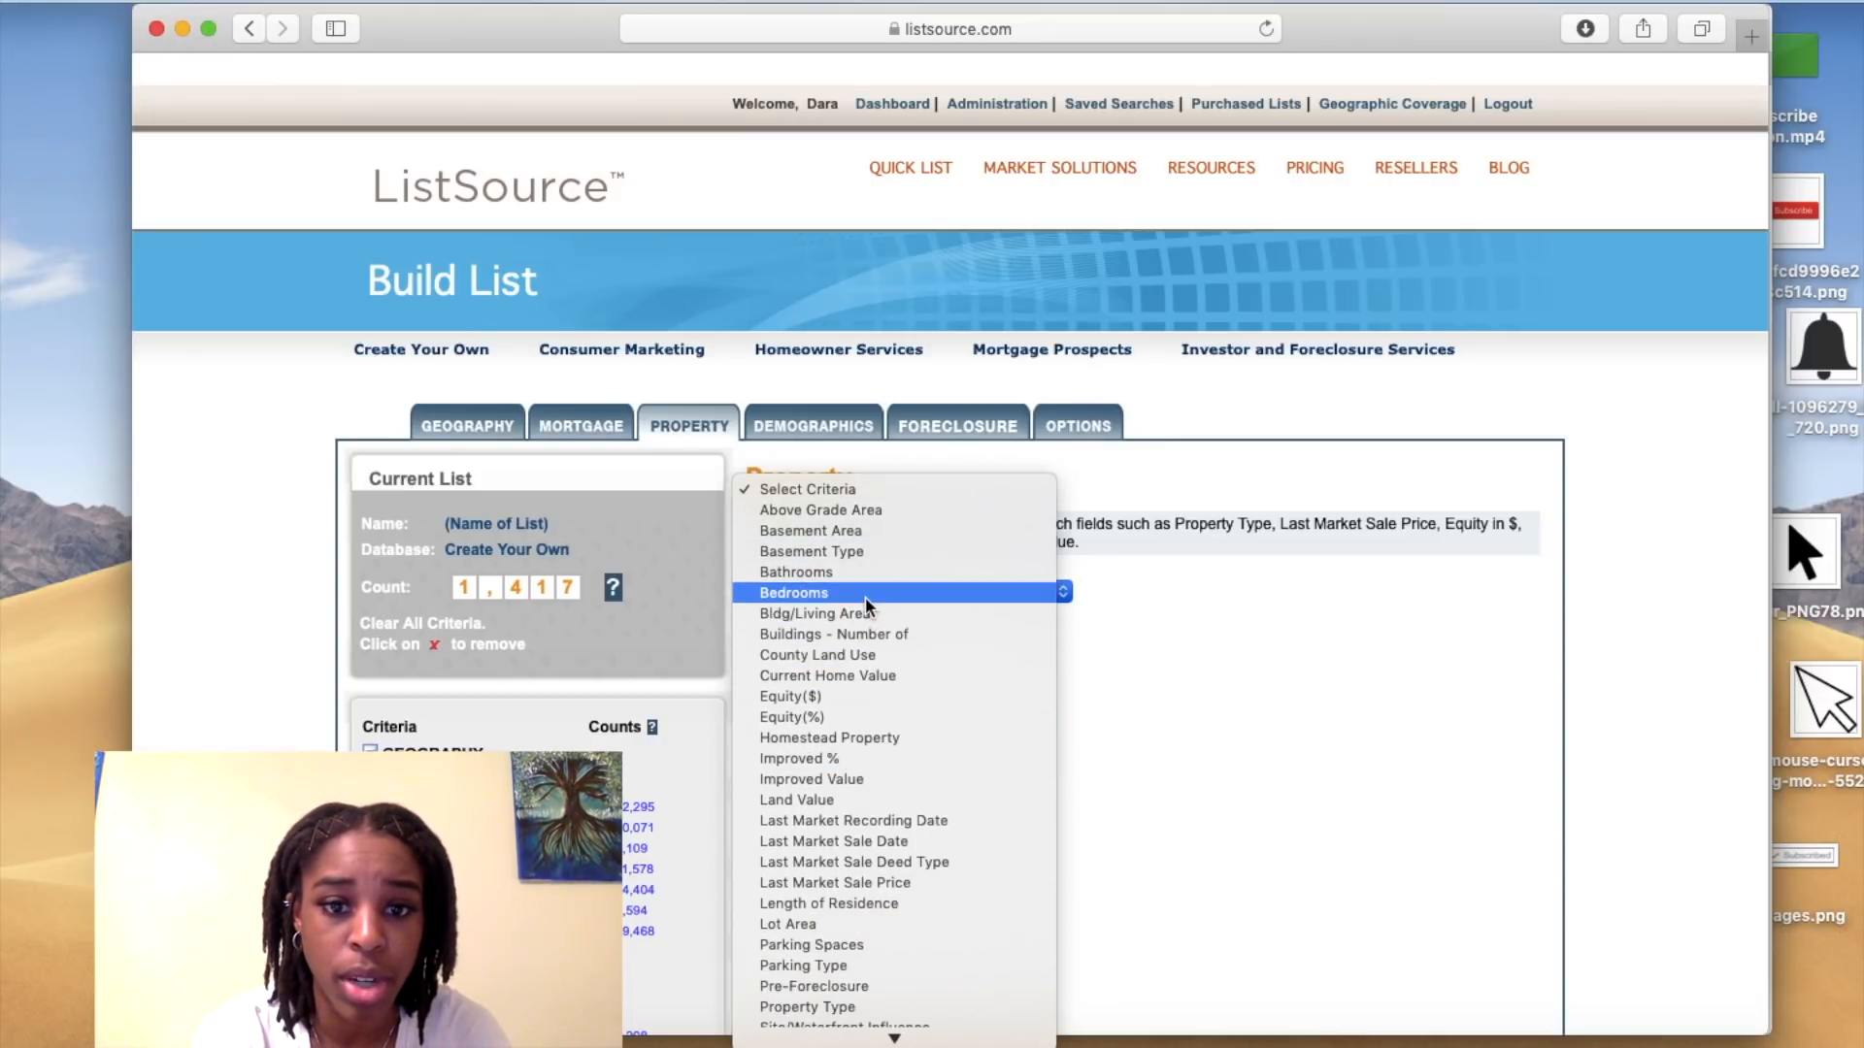
pyautogui.scroll(-3, 875, 736)
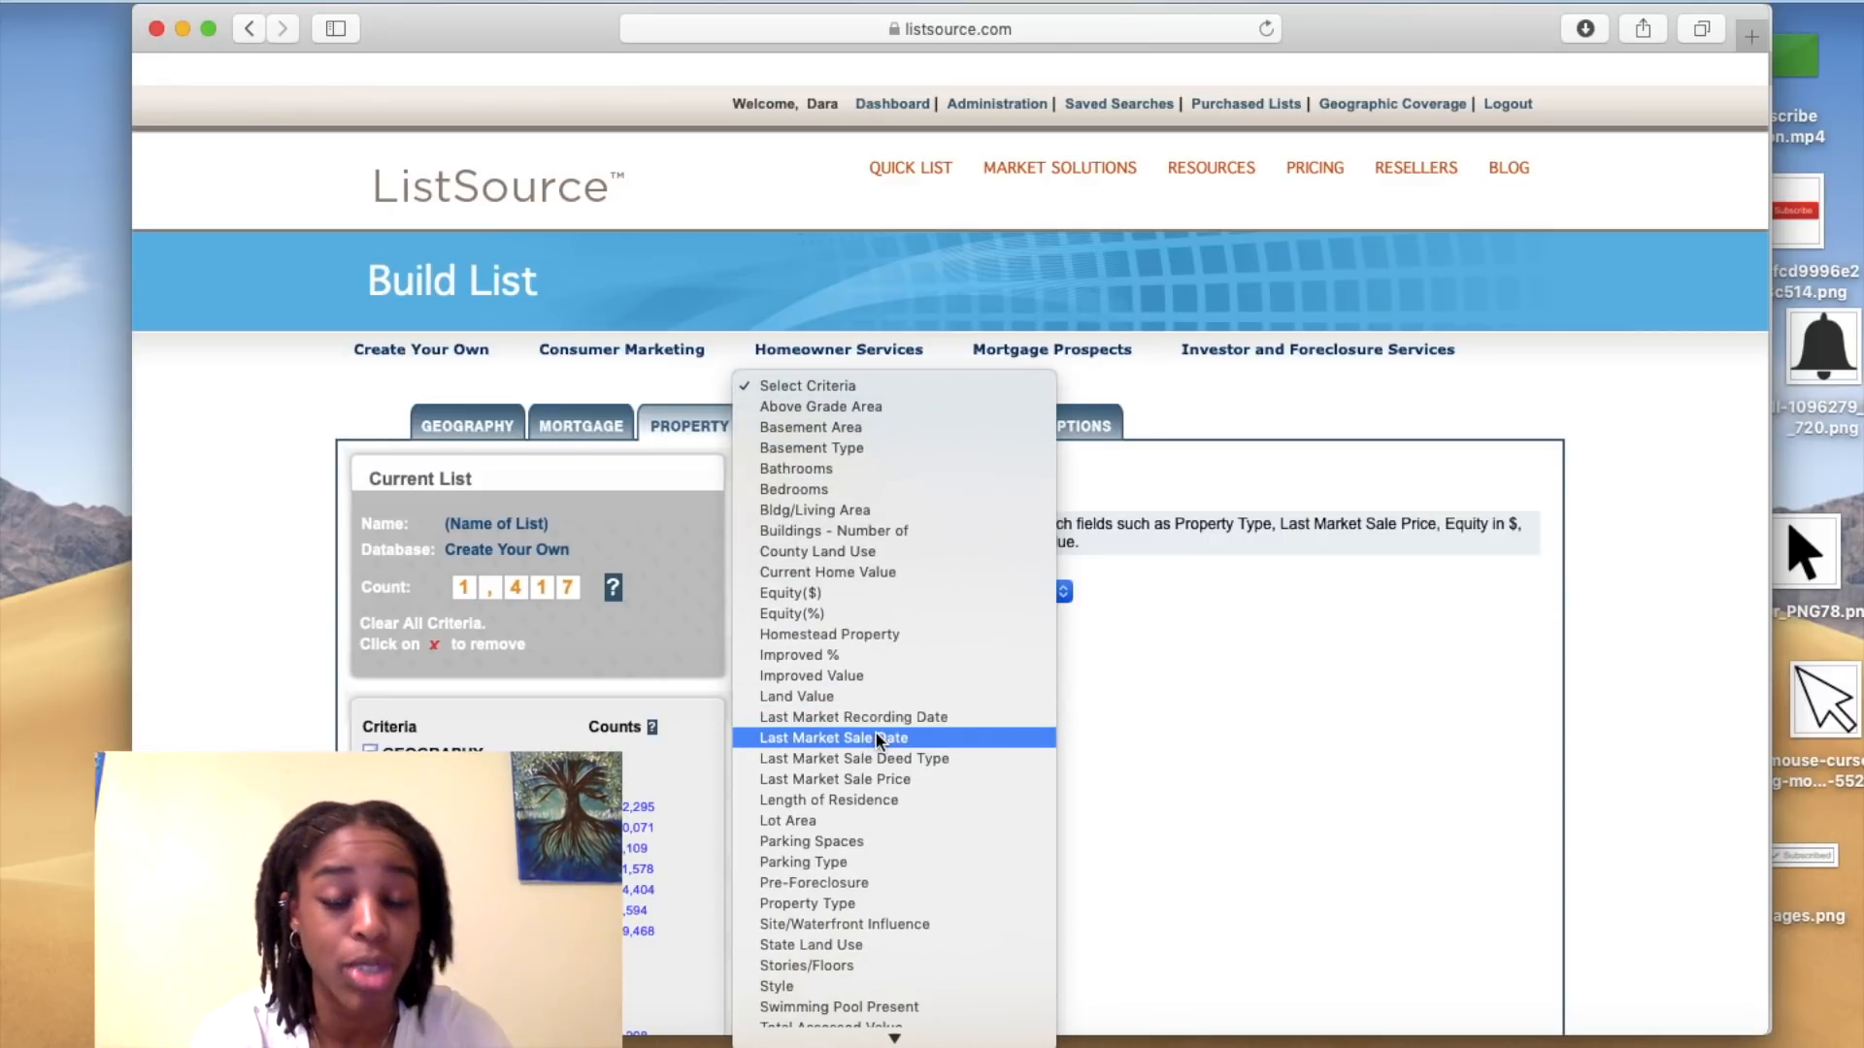
pyautogui.scroll(-1, 877, 739)
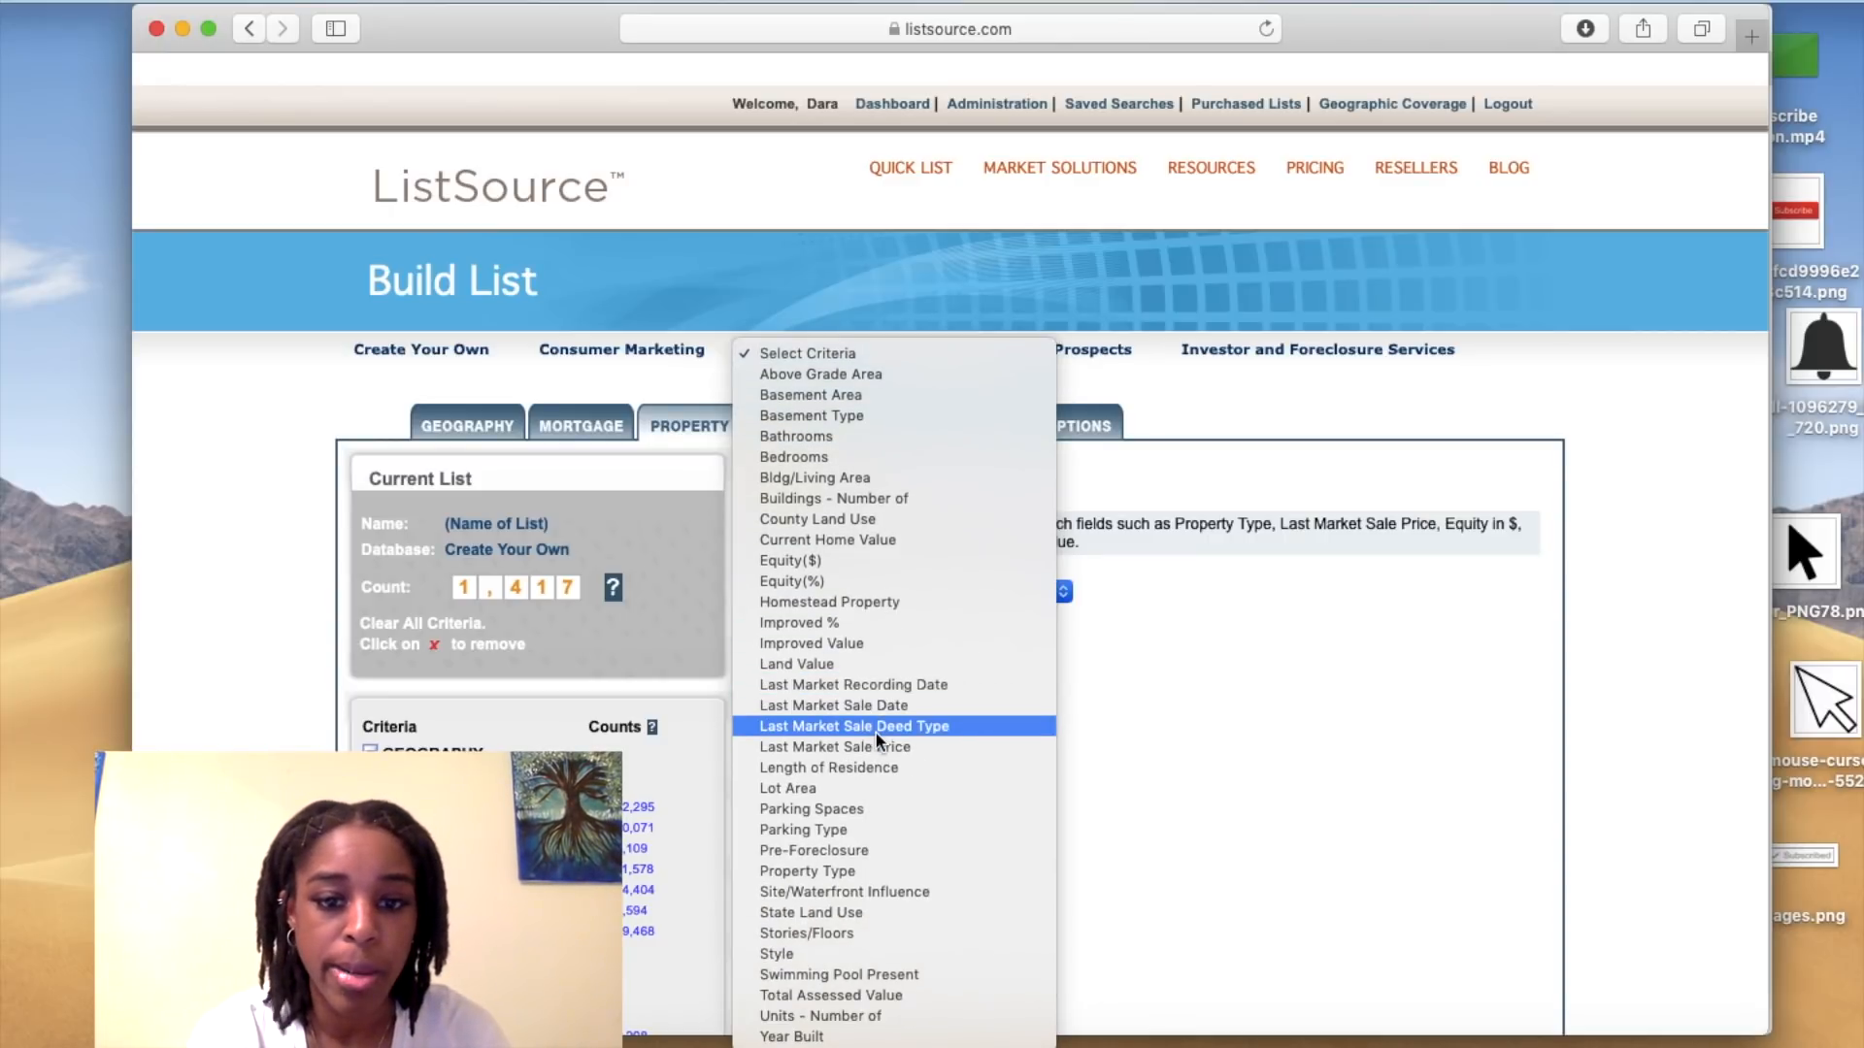
pyautogui.click(878, 871)
pyautogui.scroll(-5, 914, 740)
pyautogui.scroll(-4, 914, 740)
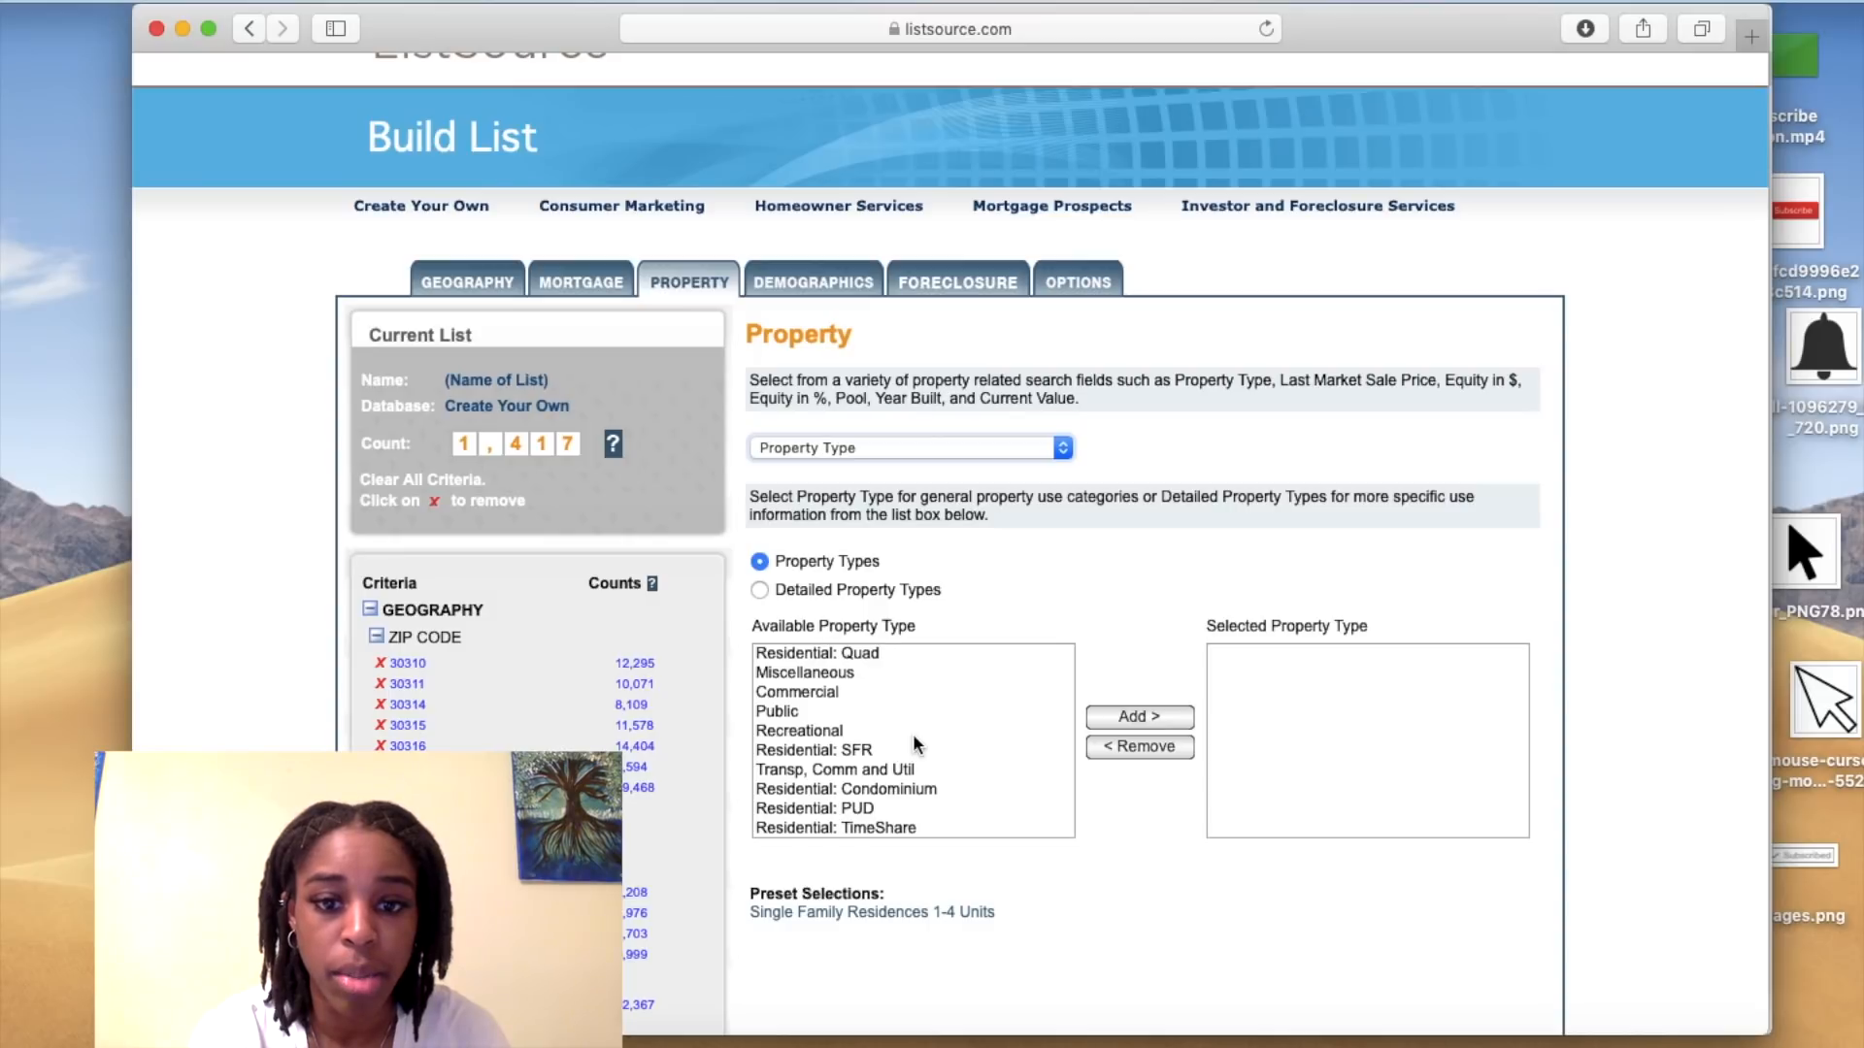
pyautogui.scroll(5, 912, 734)
pyautogui.scroll(3, 945, 463)
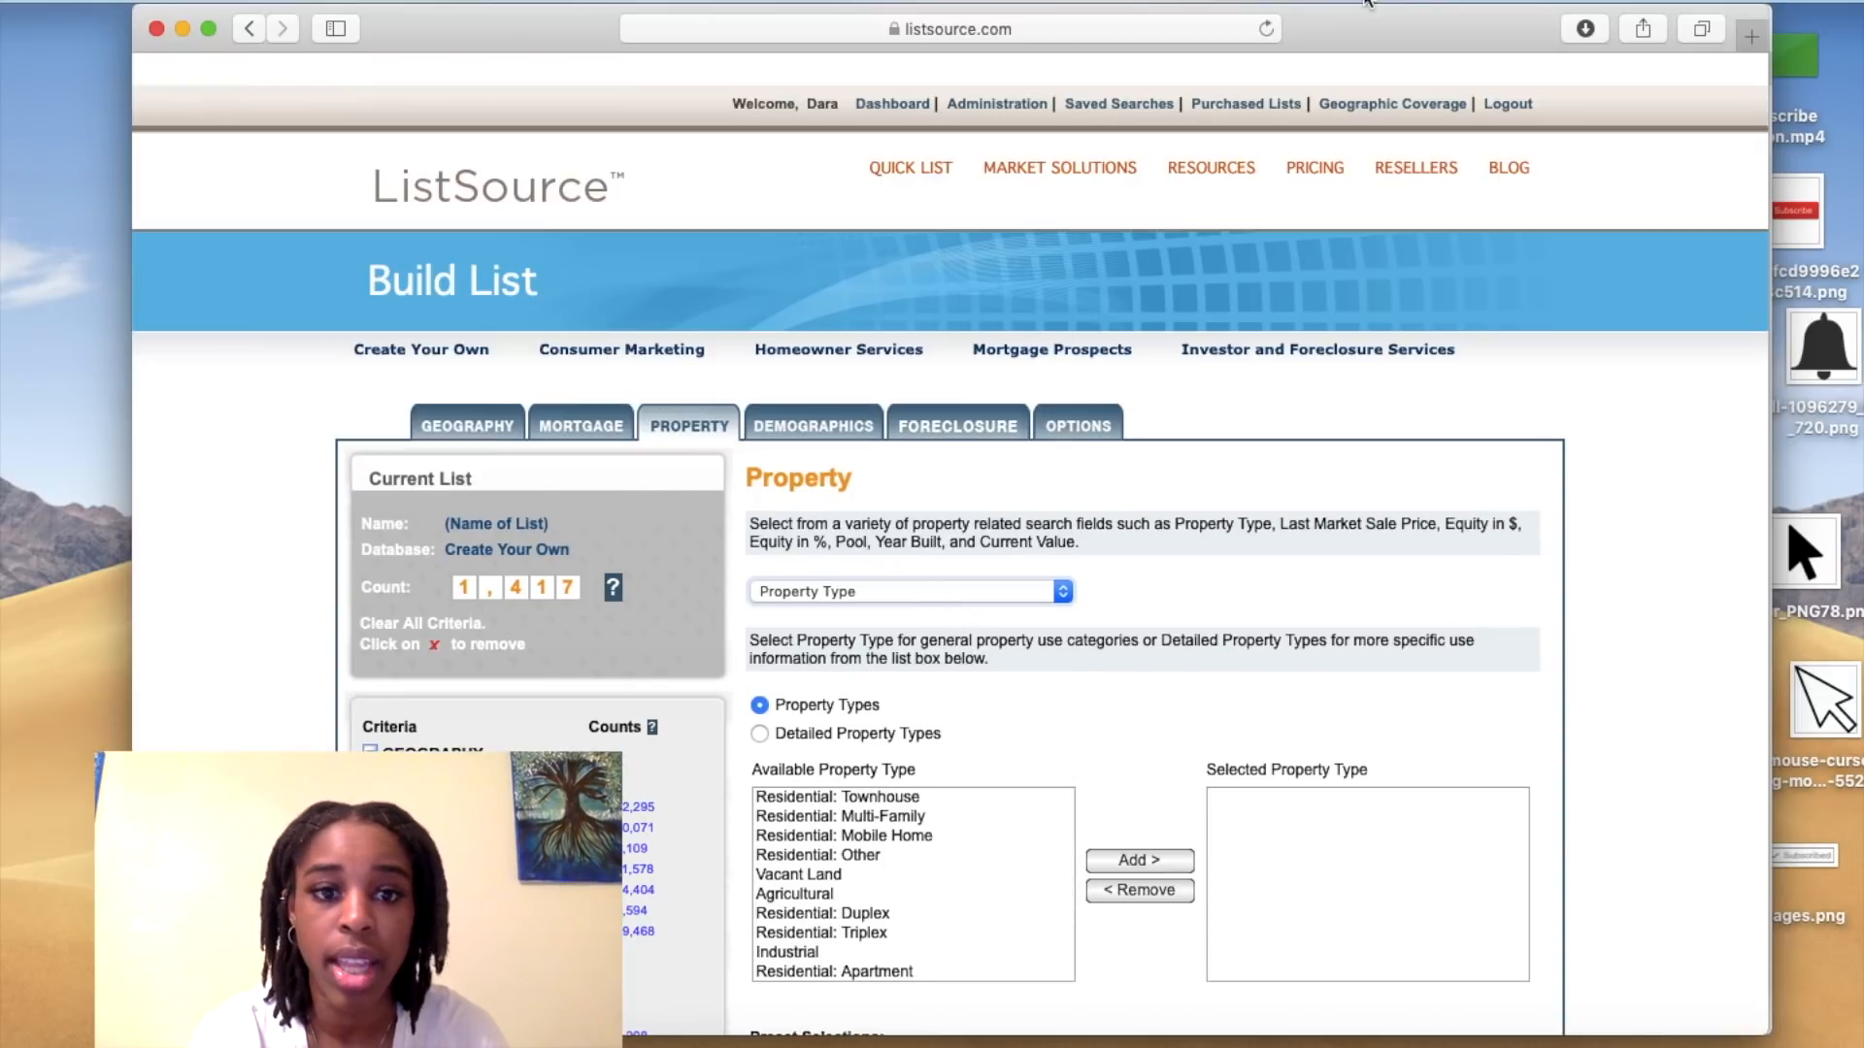